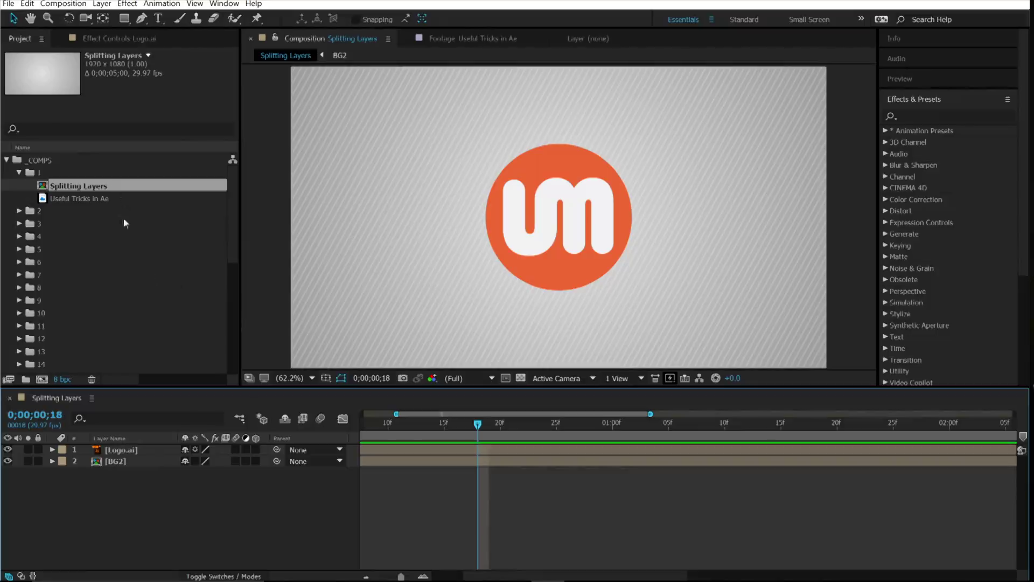
# Select the Logo.ai layer and move the current time to 0;00;00;25.
pyautogui.click(403, 447)
pyautogui.moveTo(500, 429); pyautogui.dragTo(557, 432)
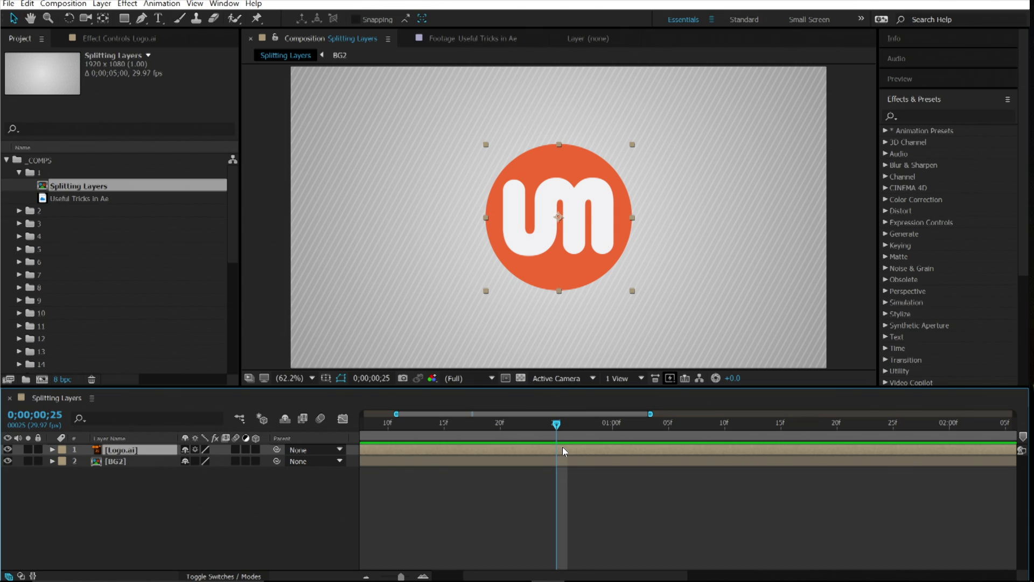
# Split Logo.ai with Ctrl+Shift+D at 0;00;00;25, 0;00;01;01 and 0;00;01;07.
pyautogui.hotkey('ctrl', 'shift', 'd')
pyautogui.moveTo(609, 423); pyautogui.dragTo(626, 421)
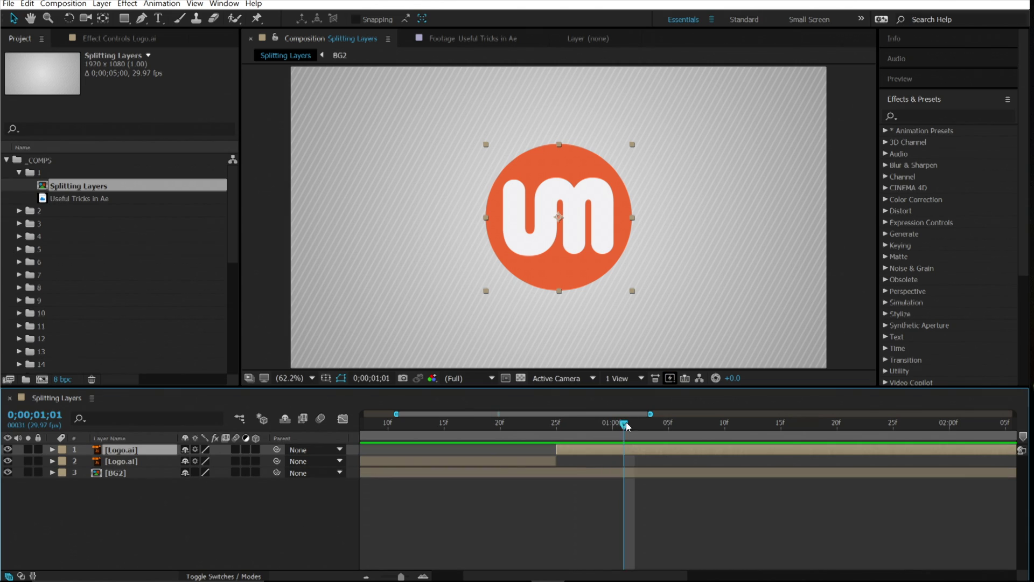
pyautogui.hotkey('ctrl', 'shift', 'd')
pyautogui.click(689, 425)
pyautogui.hotkey('ctrl', 'shift', 'd')
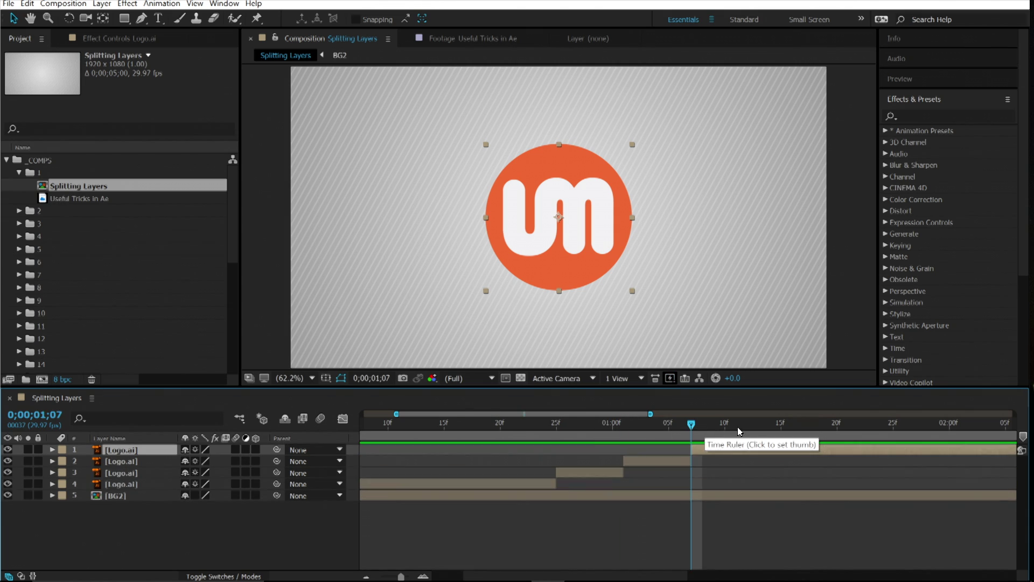
# Collapse folder 1, expand folder 2 and open the Center Anchor Point comp.
pyautogui.click(19, 173)
pyautogui.click(19, 185)
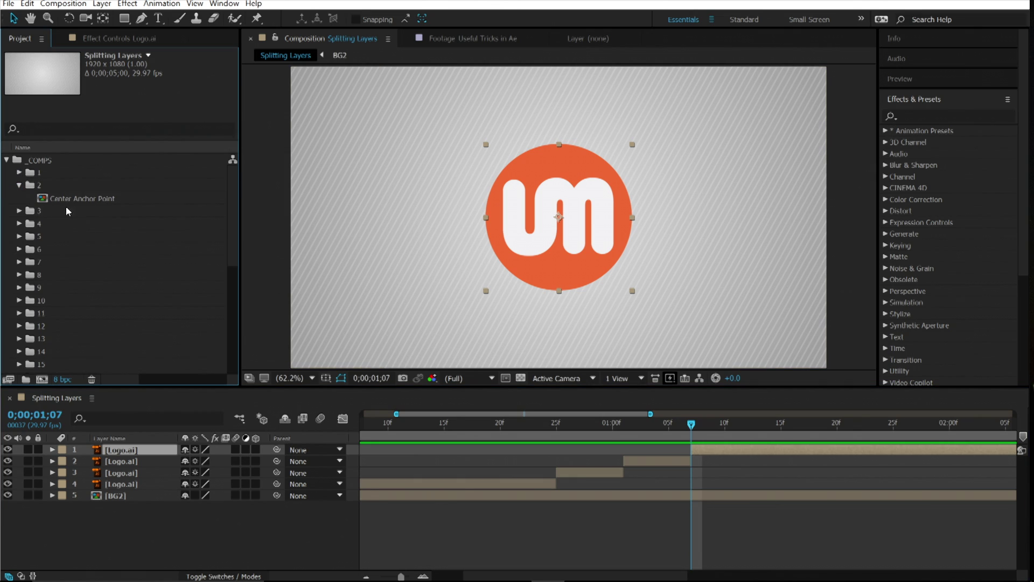
pyautogui.doubleClick(86, 199)
# Draw an orange pentagon with the Polygon tool and select only its shape layer.
pyautogui.moveTo(418, 421); pyautogui.dragTo(517, 436)
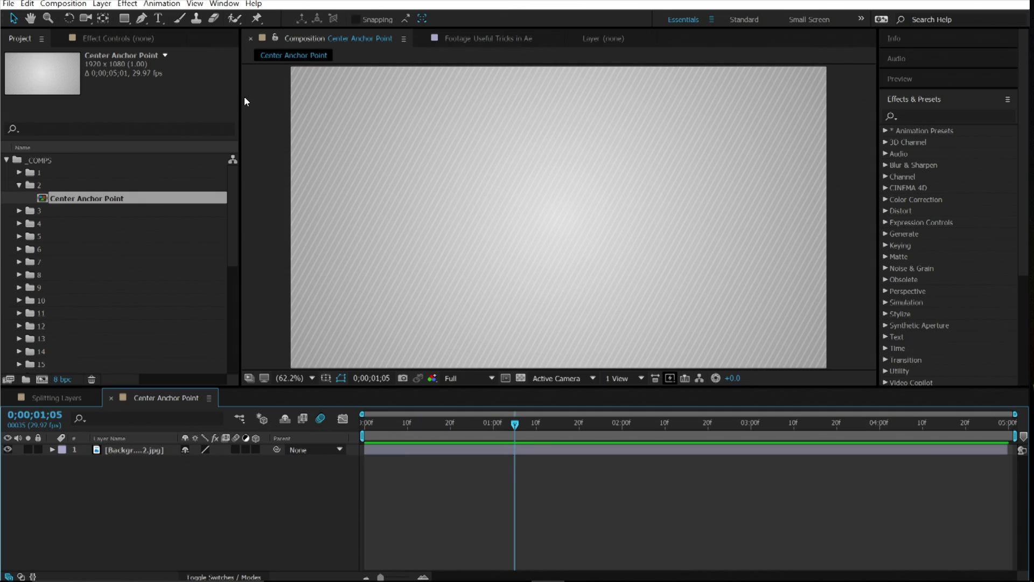
pyautogui.moveTo(124, 18); pyautogui.dragTo(183, 51)
pyautogui.moveTo(439, 193); pyautogui.dragTo(487, 255)
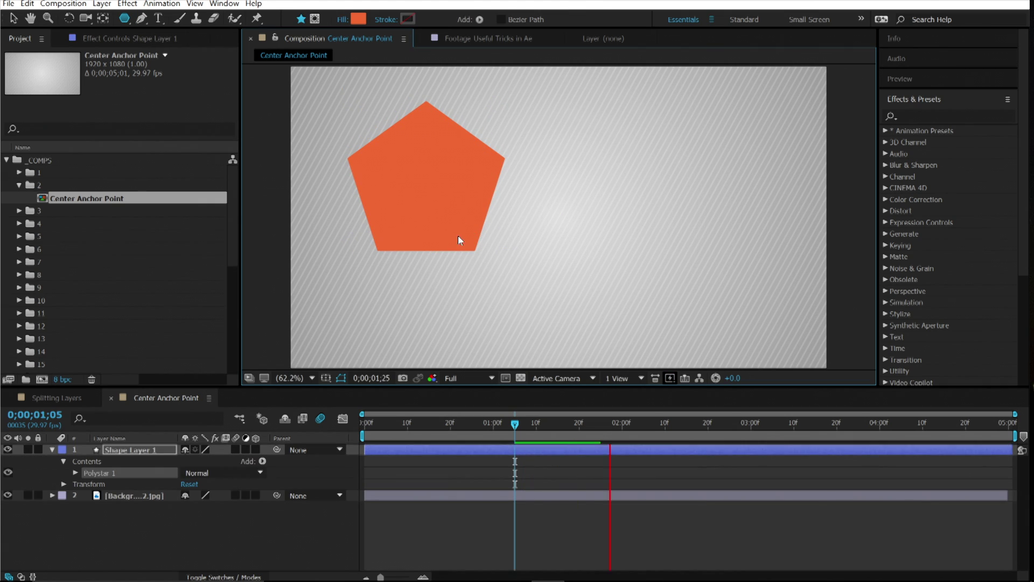
pyautogui.click(539, 454)
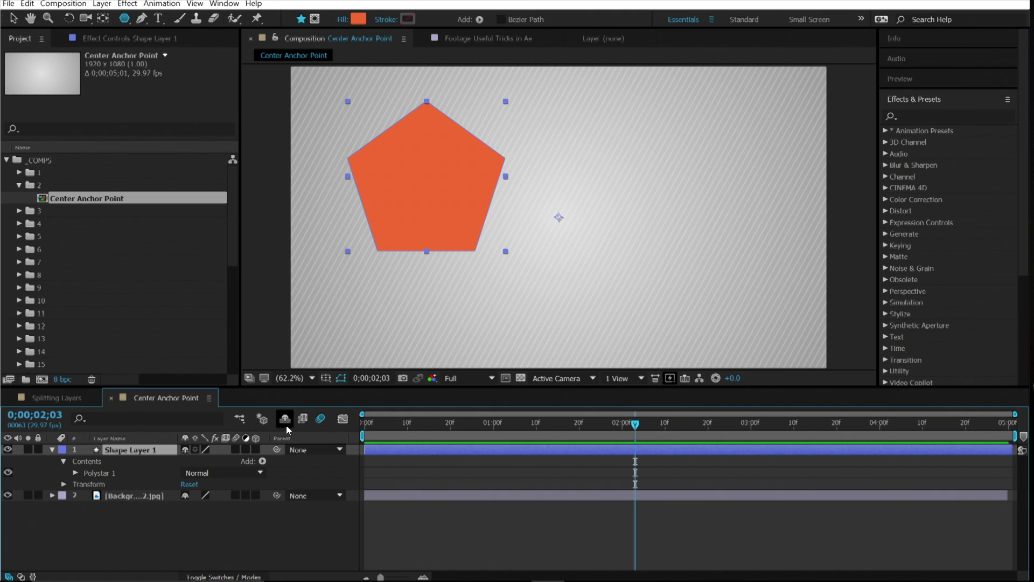
# Test the pentagon's rotation, then centre its anchor point with Ctrl+Alt+Home.
pyautogui.press('r')
pyautogui.moveTo(204, 464); pyautogui.dragTo(485, 464)
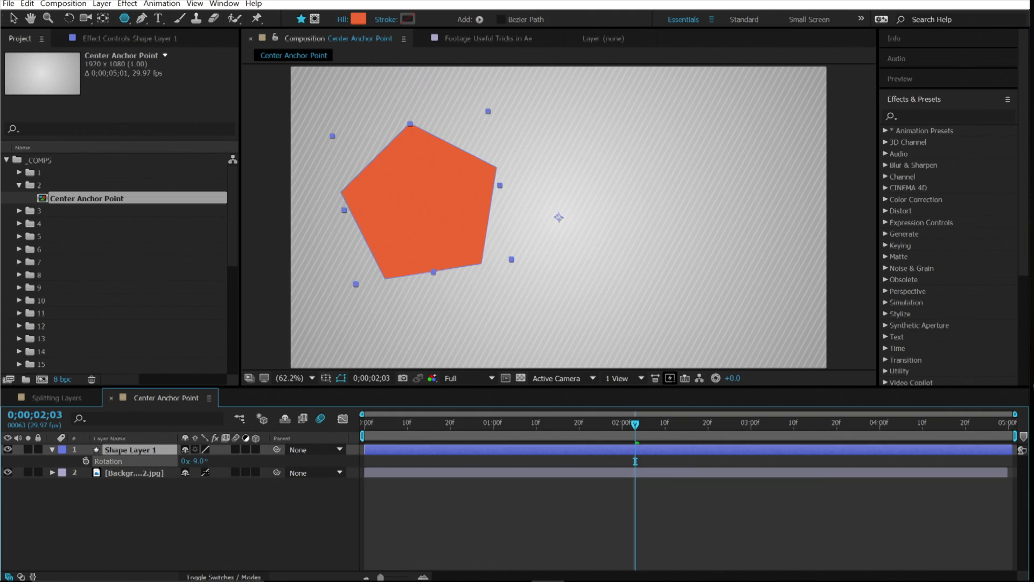
pyautogui.hotkey('ctrl', 'z')
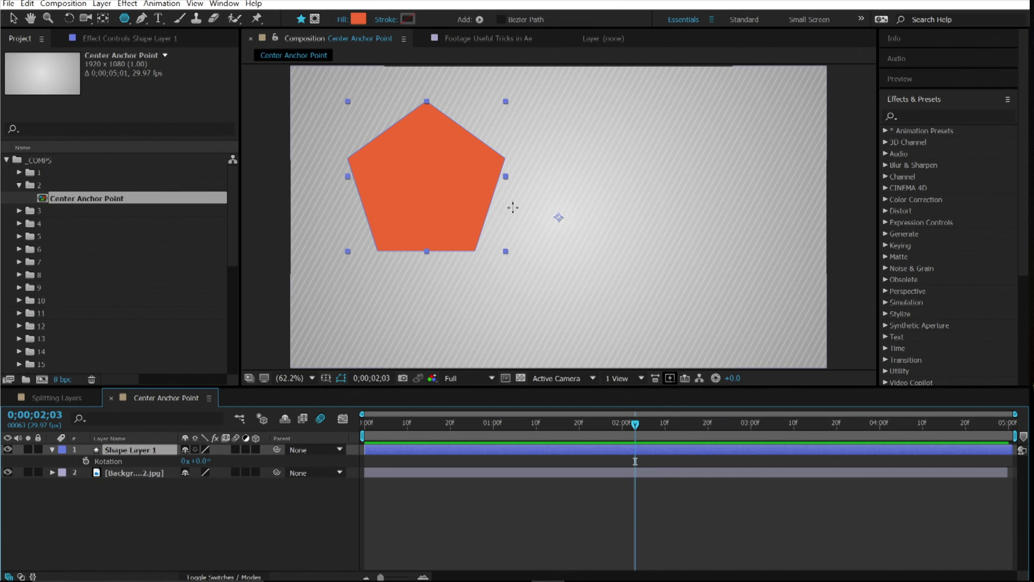
pyautogui.press('y')
pyautogui.moveTo(558, 217); pyautogui.dragTo(428, 183)
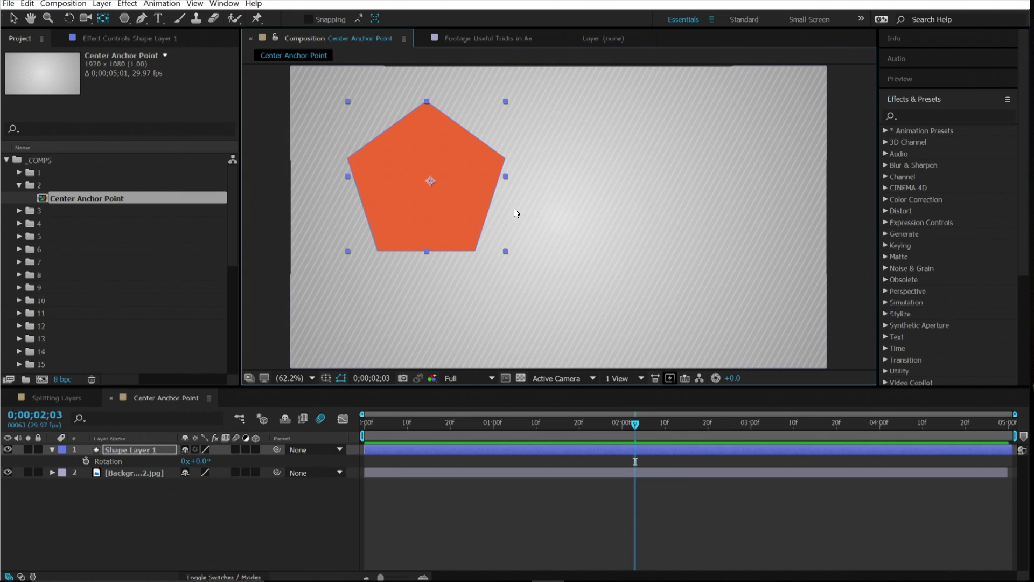
pyautogui.hotkey('ctrl', 'z')
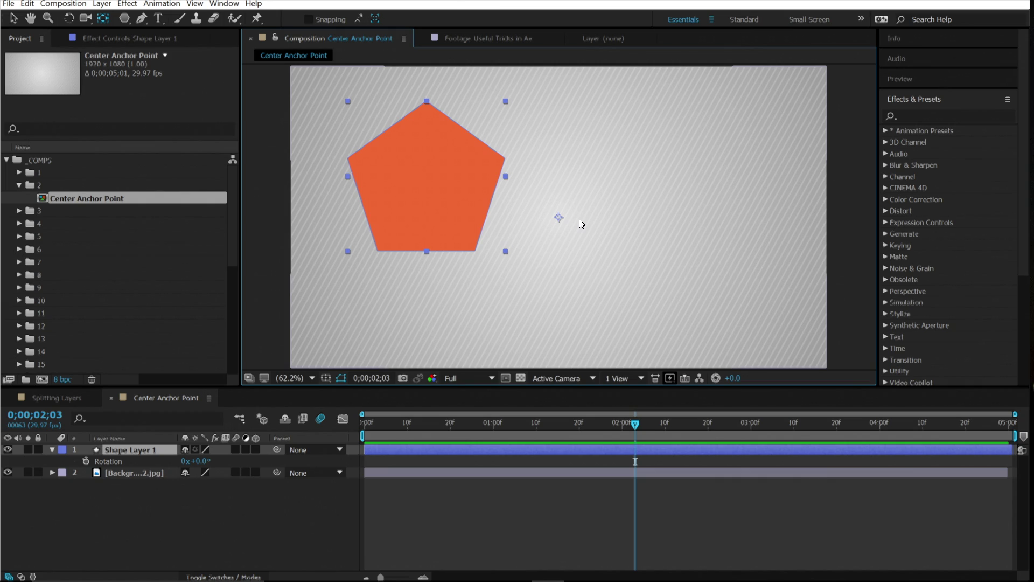
pyautogui.hotkey('ctrl', 'alt', 'Home')
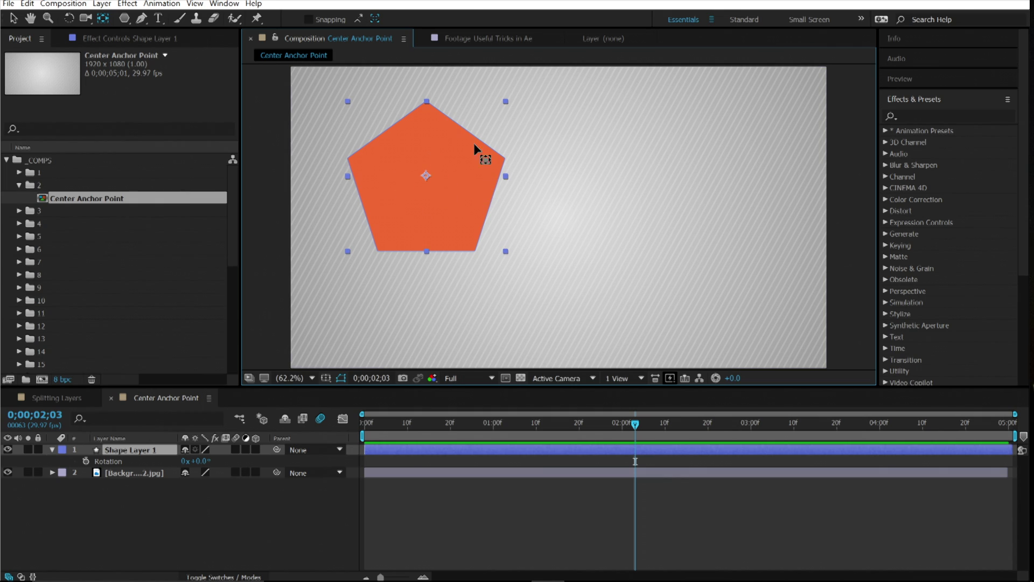
# Collapse folder 2, expand folder 3 and open the Center in View comp.
pyautogui.click(19, 185)
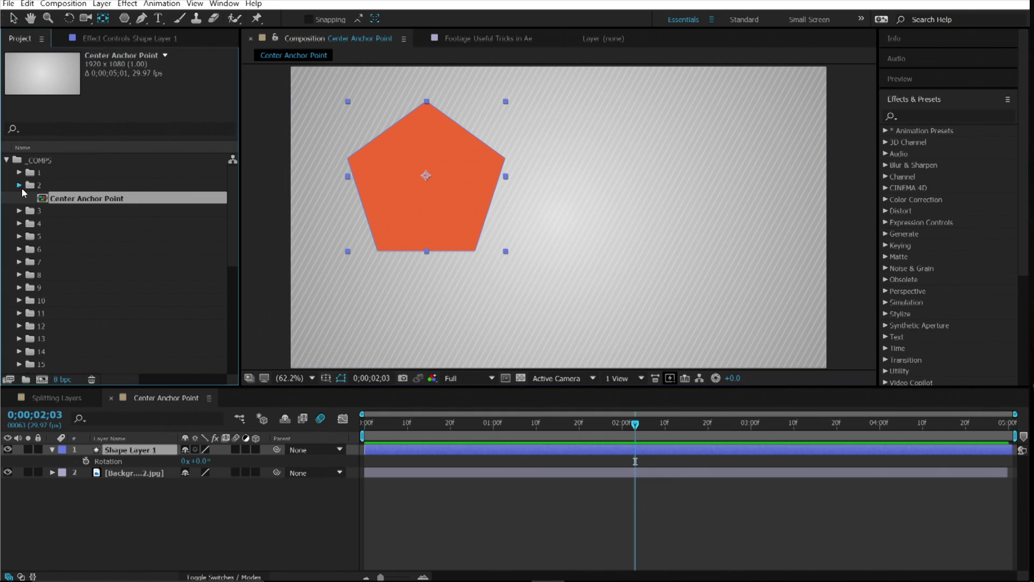
pyautogui.click(20, 198)
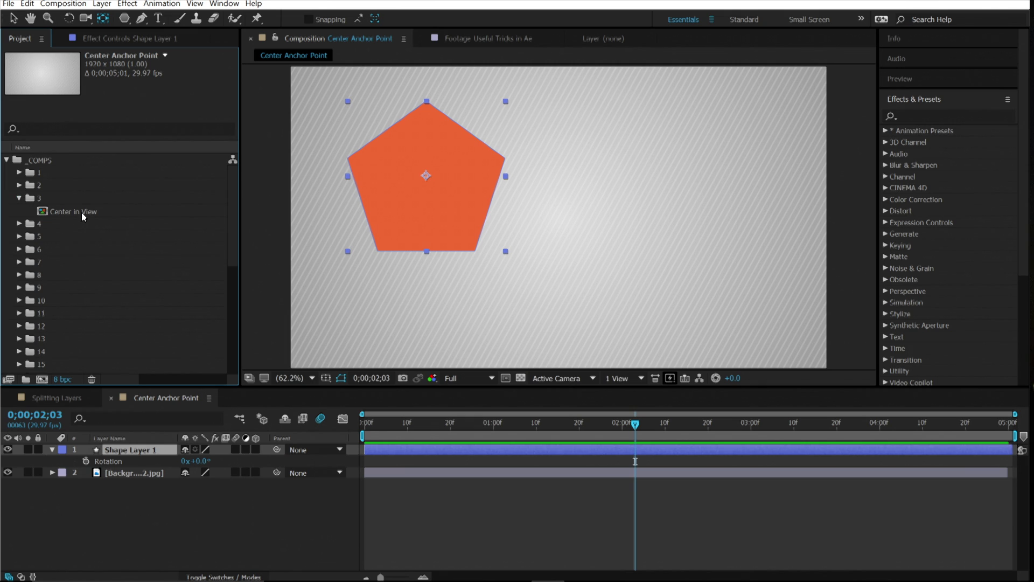
pyautogui.doubleClick(82, 212)
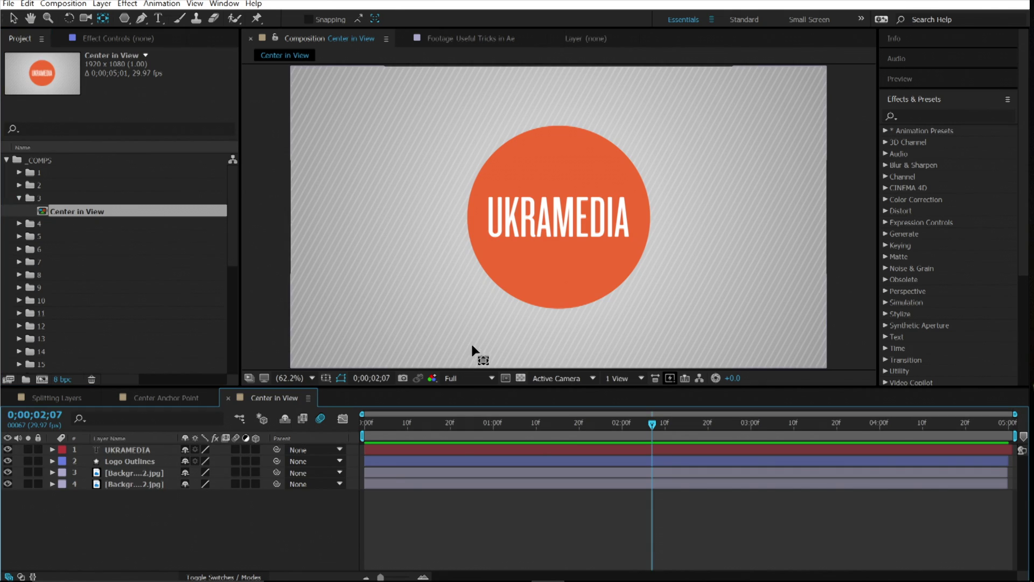
# Move the UKRAMEDIA title and orange circle off-centre, viewing the safe-area guides.
pyautogui.moveTo(560, 217); pyautogui.dragTo(415, 115)
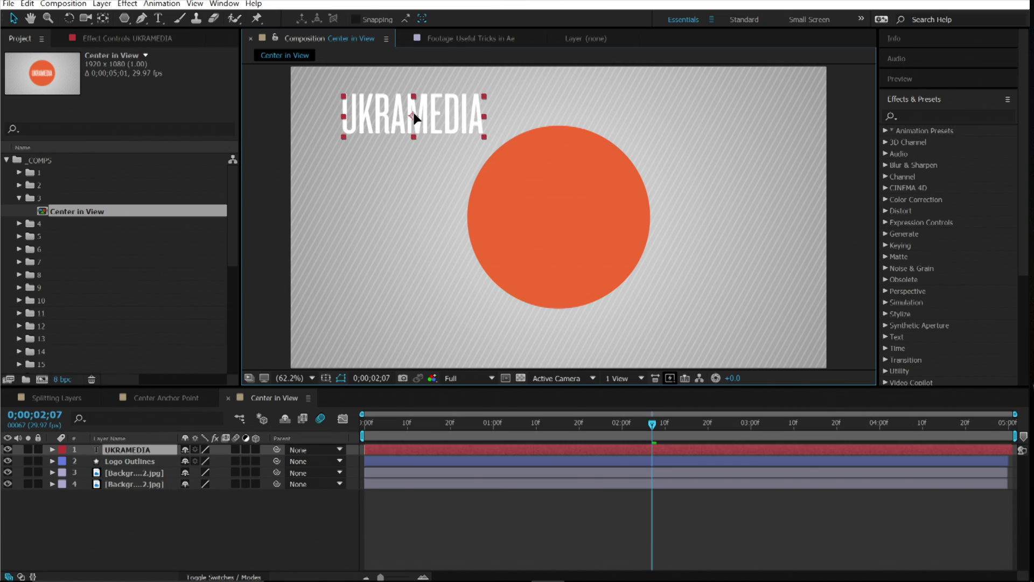
pyautogui.moveTo(547, 223); pyautogui.dragTo(693, 242)
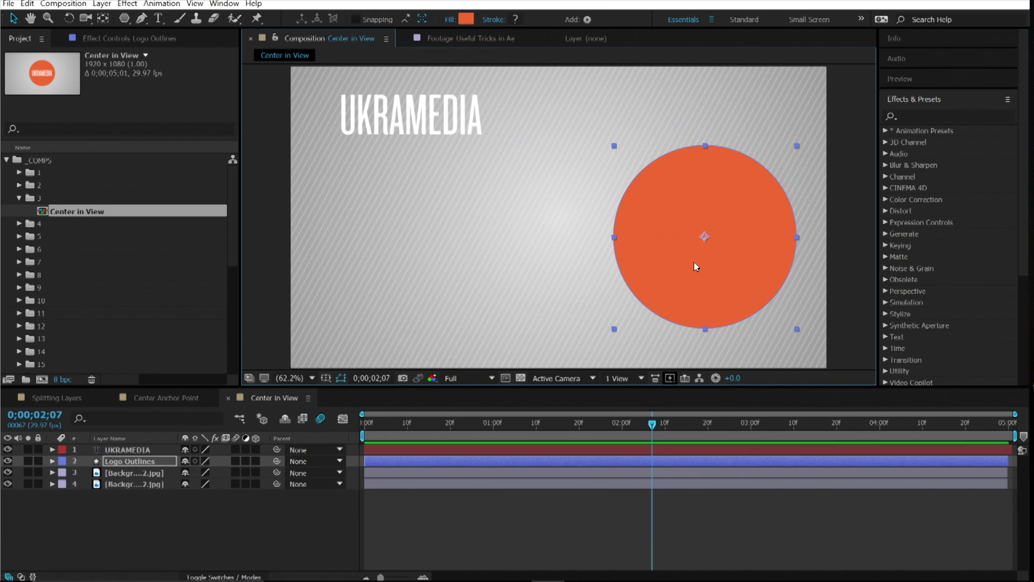
pyautogui.press("'")
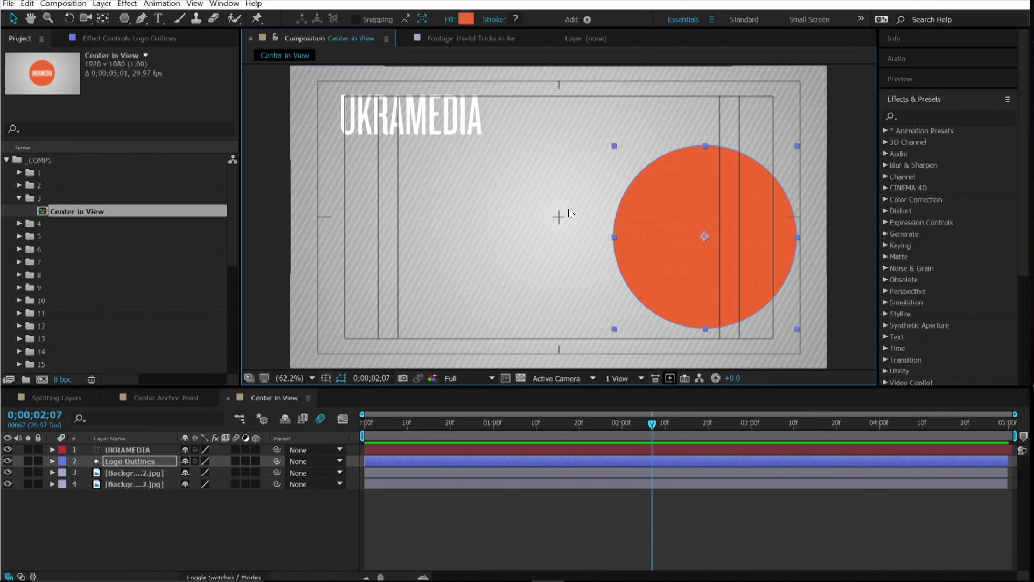
pyautogui.moveTo(667, 227); pyautogui.dragTo(521, 215)
pyautogui.moveTo(494, 115); pyautogui.dragTo(638, 214)
pyautogui.hotkey('ctrl', 'z')
pyautogui.hotkey('ctrl', 'z')
# Centre both the circle and the UKRAMEDIA title in the comp with Ctrl+Home.
pyautogui.keyDown('shift'); pyautogui.click(446, 120); pyautogui.keyUp('shift')
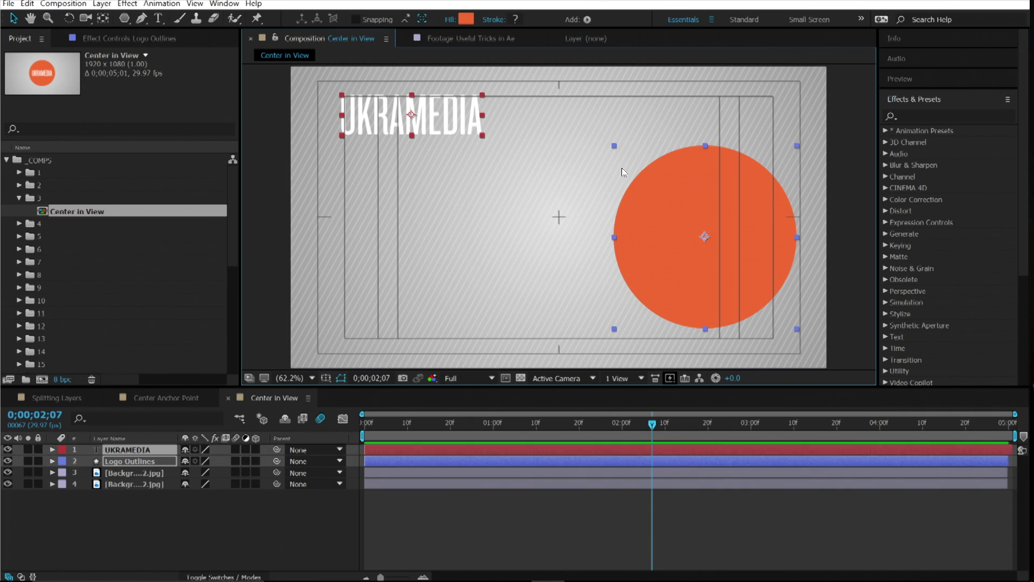
pyautogui.press("'")
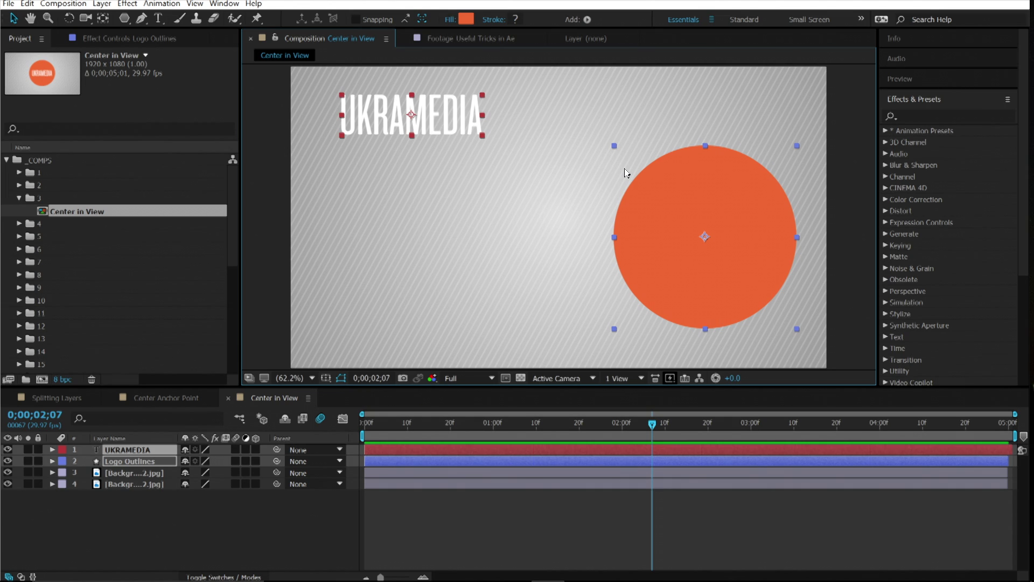
pyautogui.hotkey('ctrl', 'Home')
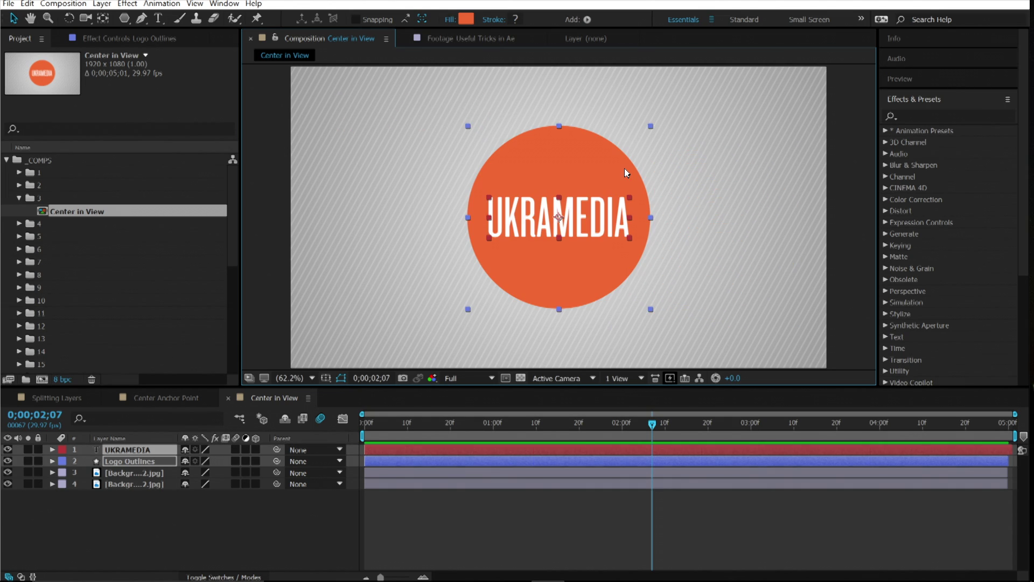
pyautogui.click(501, 494)
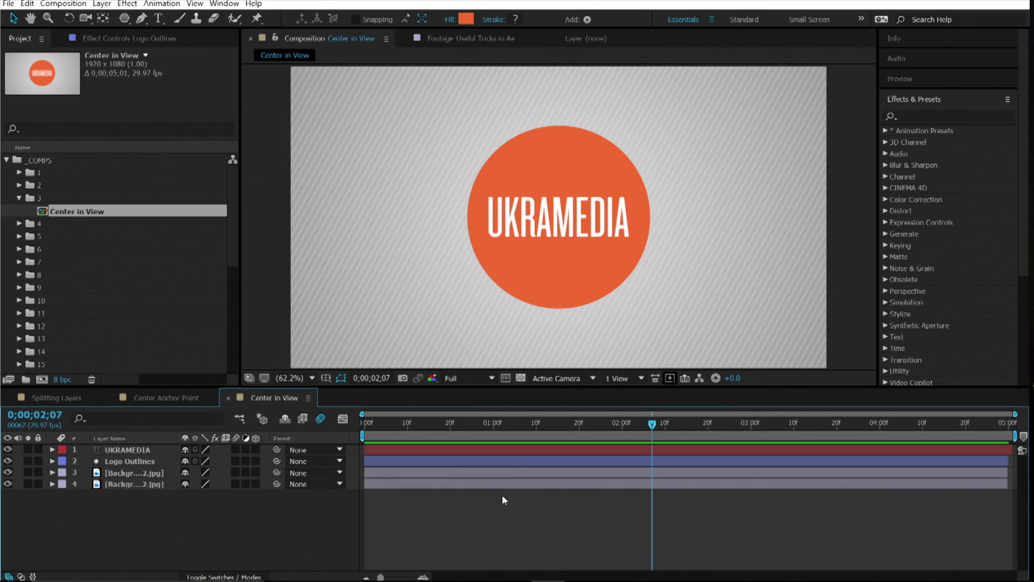
# Move the UKRAMEDIA title's anchor point to its top-left corner with the Pan Behind tool.
pyautogui.click(522, 451)
pyautogui.moveTo(605, 223); pyautogui.dragTo(502, 190)
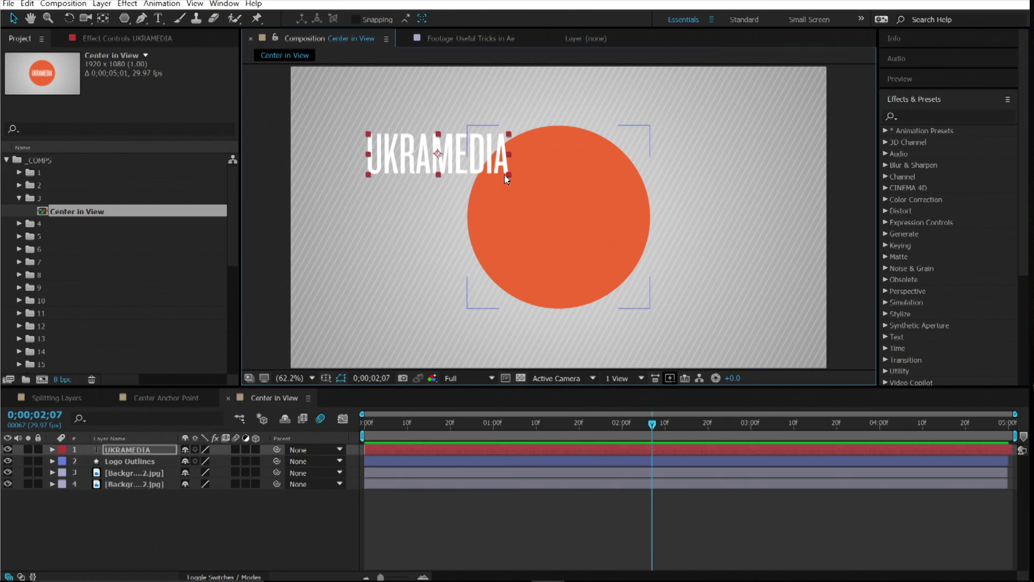
pyautogui.press('y')
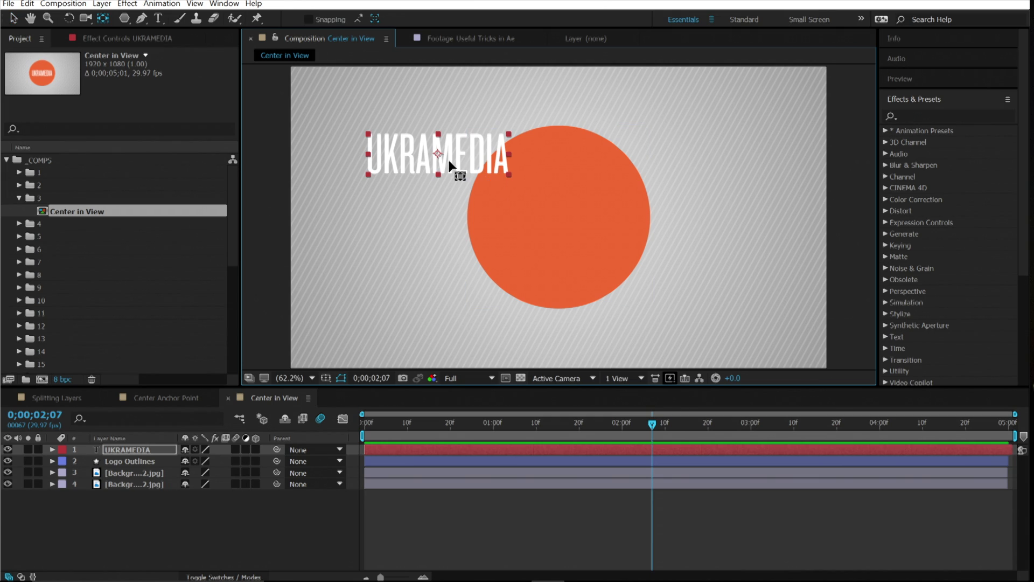
pyautogui.moveTo(438, 154); pyautogui.dragTo(386, 143)
pyautogui.hotkey('ctrl', 'Home')
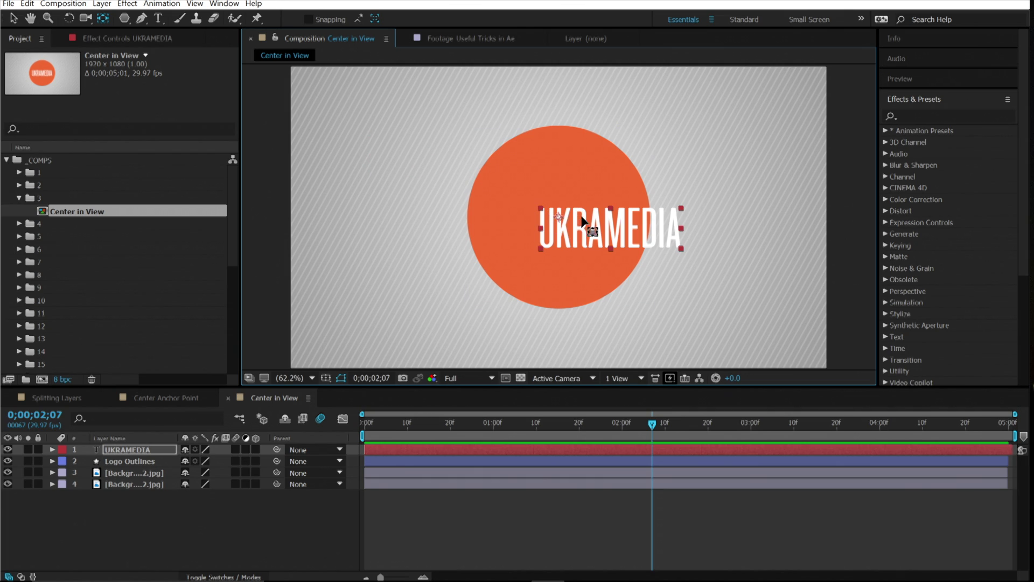
pyautogui.hotkey('ctrl', 'z')
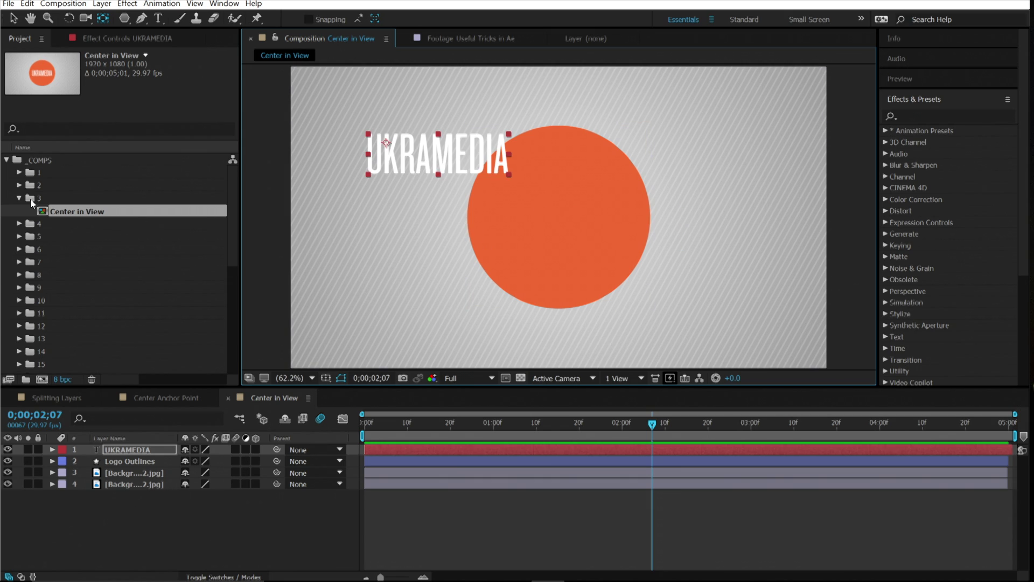
# Collapse folder 3, expand folder 4 and open the Copy with Property Links comp.
pyautogui.click(19, 198)
pyautogui.click(20, 211)
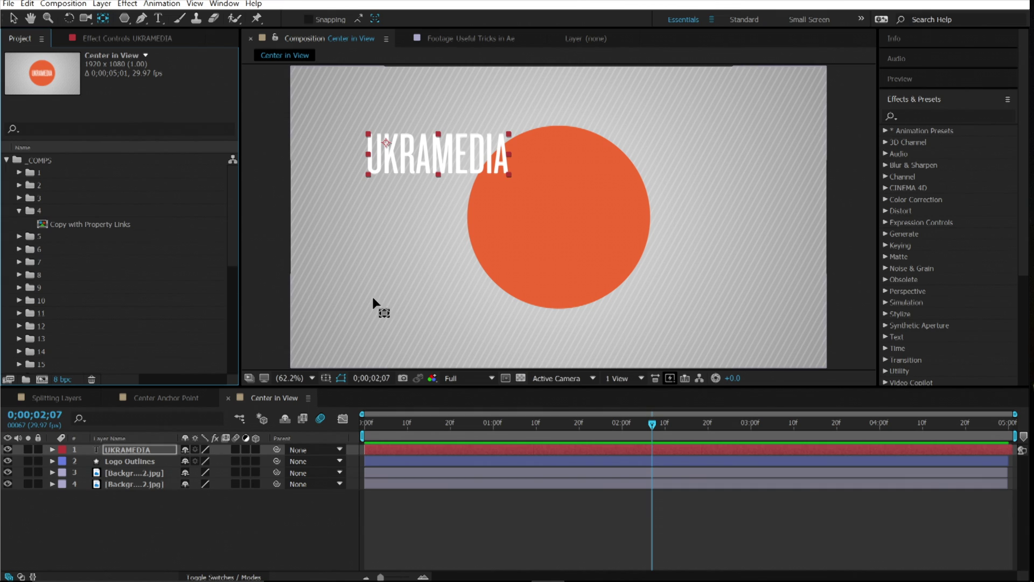
pyautogui.click(92, 225)
pyautogui.doubleClick(92, 225)
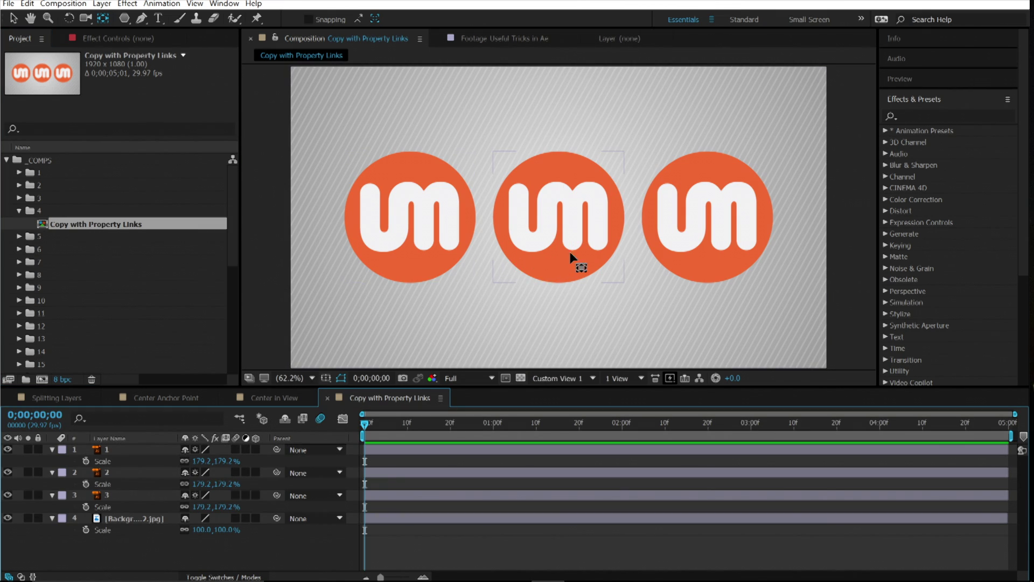
# Select the left logo's Scale and test a linked scale expression on the background, then undo it.
pyautogui.click(124, 460)
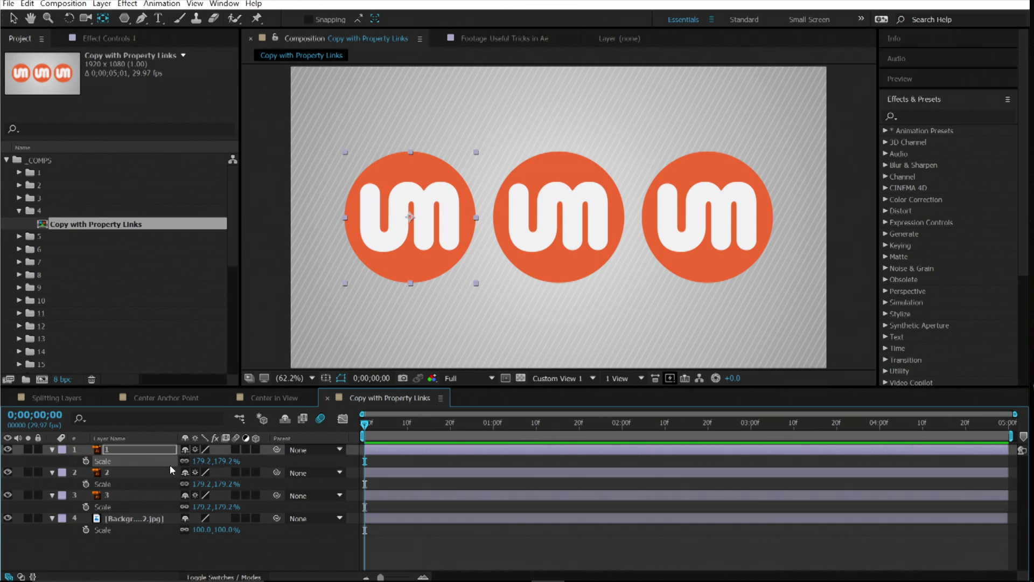
pyautogui.moveTo(208, 466)
pyautogui.mouseDown()
pyautogui.moveTo(189, 466)
pyautogui.moveTo(226, 466)
pyautogui.moveTo(208, 466)
pyautogui.mouseUp()
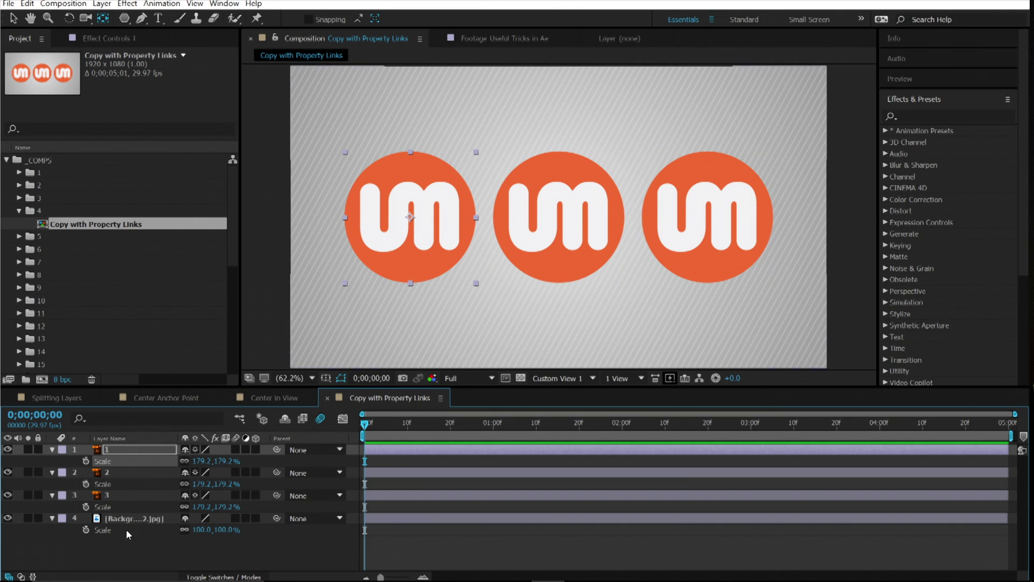
pyautogui.keyDown('alt'); pyautogui.click(87, 531); pyautogui.keyUp('alt')
pyautogui.moveTo(219, 541); pyautogui.dragTo(130, 466)
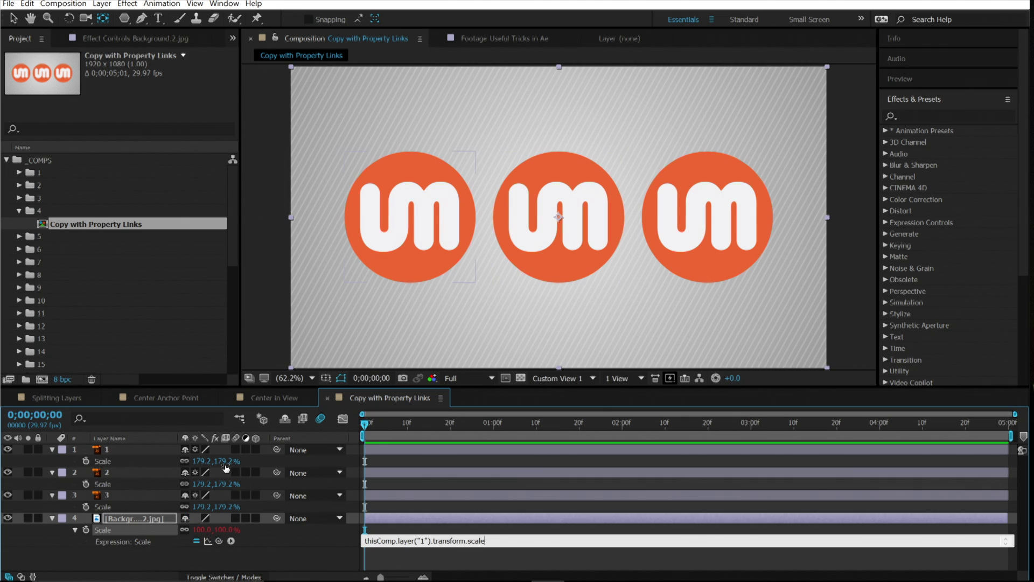
pyautogui.click(270, 553)
pyautogui.hotkey('ctrl', 'z')
pyautogui.hotkey('ctrl', 'z')
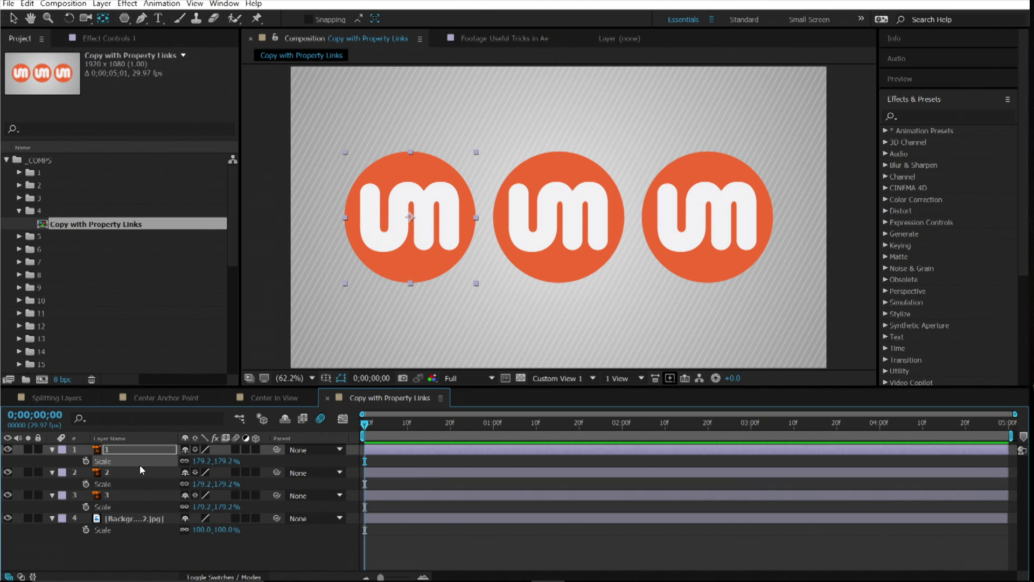
# Paste layer 1's property-linked Scale onto layers 2 and 3 and test the link.
pyautogui.click(107, 483)
pyautogui.keyDown('shift'); pyautogui.click(110, 505); pyautogui.keyUp('shift')
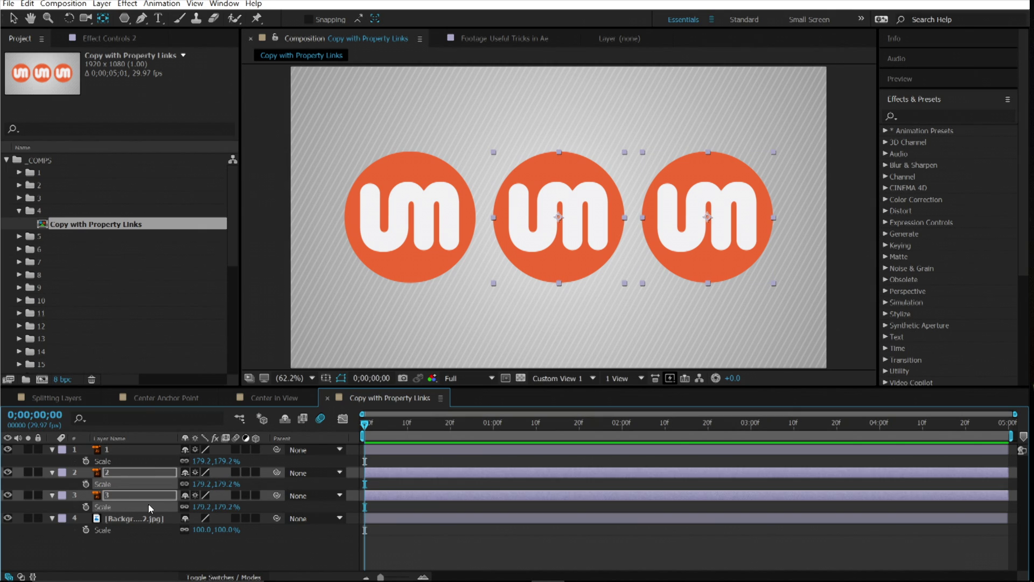
pyautogui.hotkey('ctrl', 'v')
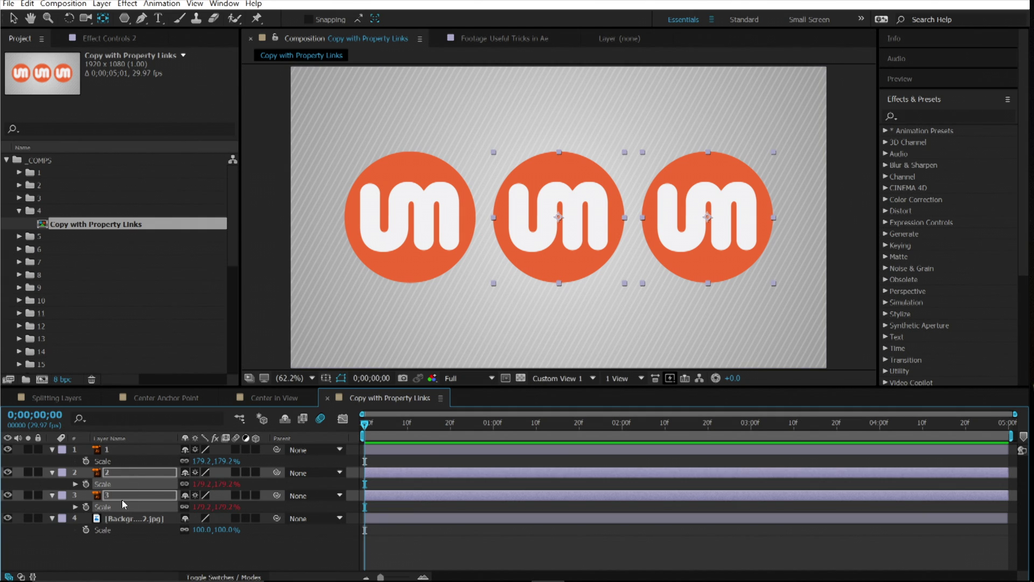
pyautogui.moveTo(200, 461); pyautogui.dragTo(241, 461)
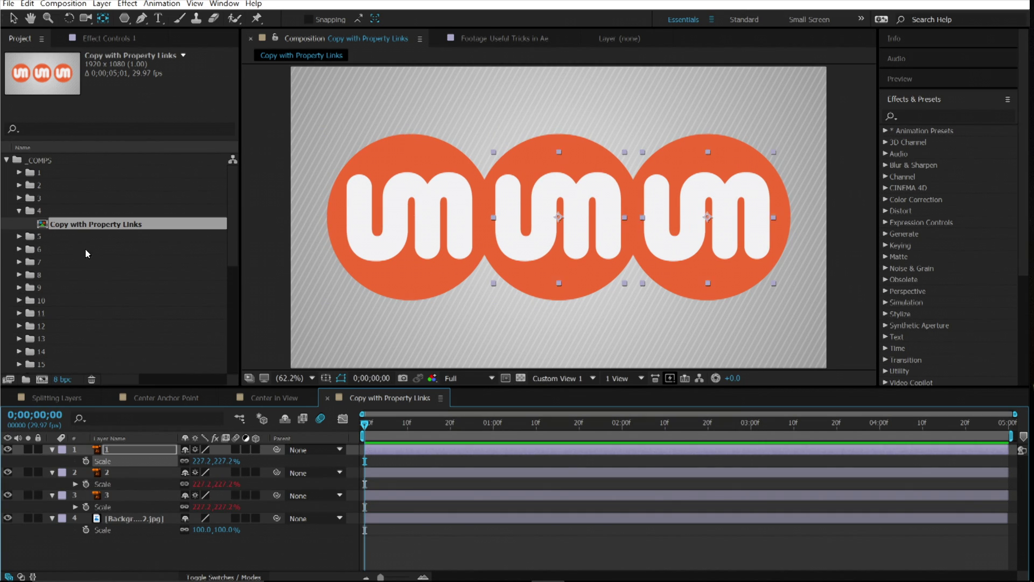
pyautogui.hotkey('ctrl', 'z')
# Collapse folder 4, expand folder 5 and open the Tool Creates Masks comp.
pyautogui.click(19, 211)
pyautogui.click(20, 223)
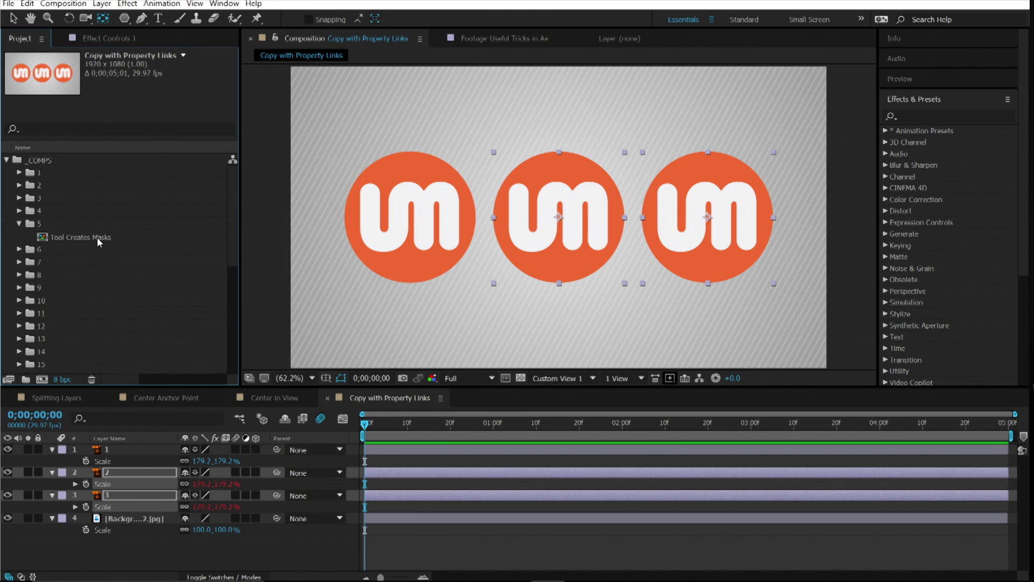
pyautogui.doubleClick(97, 237)
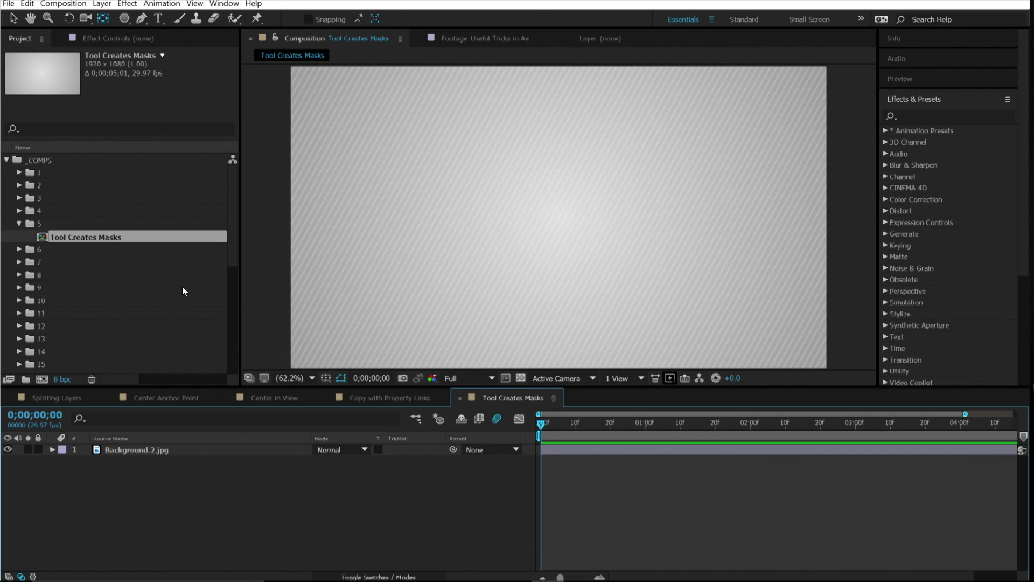
# Draw an orange pentagon shape layer, trying and removing a rectangle shape.
pyautogui.moveTo(461, 183); pyautogui.dragTo(529, 276)
pyautogui.press('space')
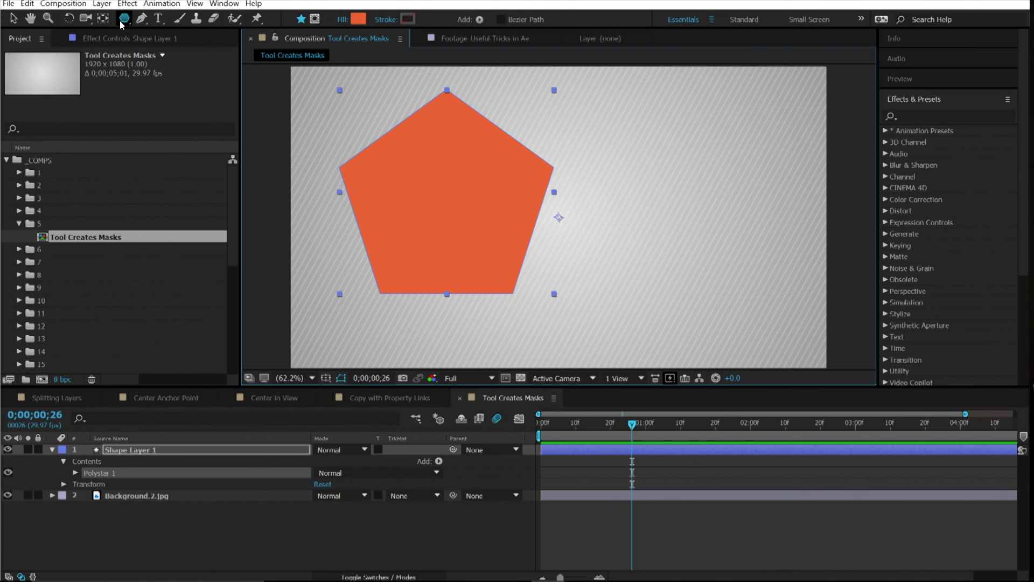
pyautogui.moveTo(125, 17); pyautogui.dragTo(175, 22)
pyautogui.moveTo(310, 79); pyautogui.dragTo(581, 208)
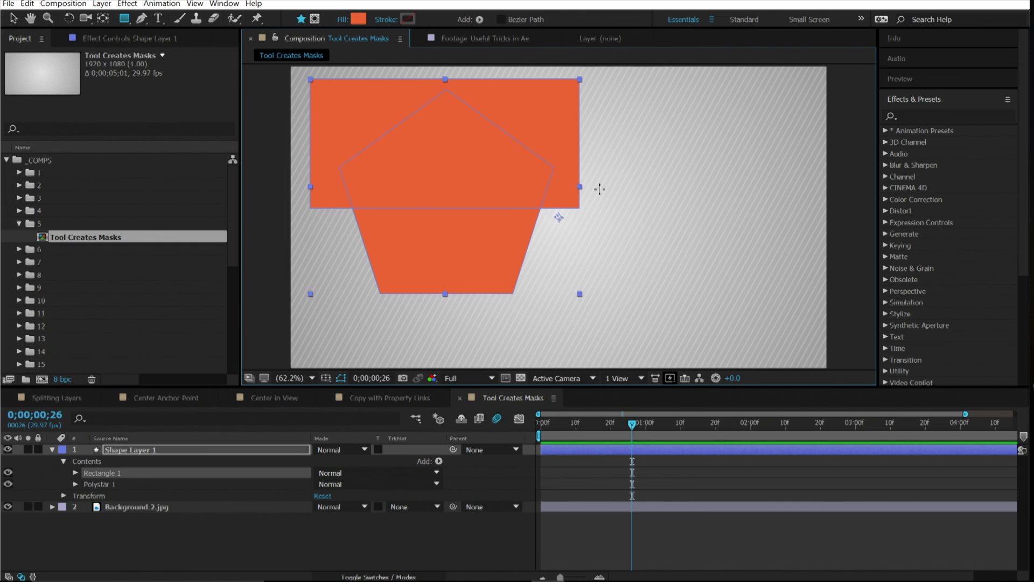
pyautogui.hotkey('ctrl', 'z')
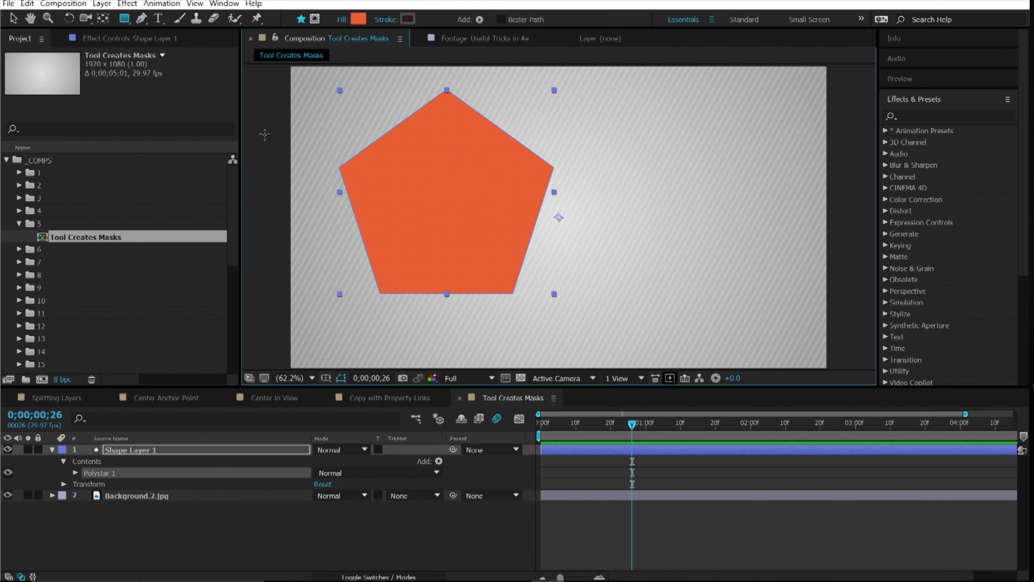
pyautogui.click(131, 19)
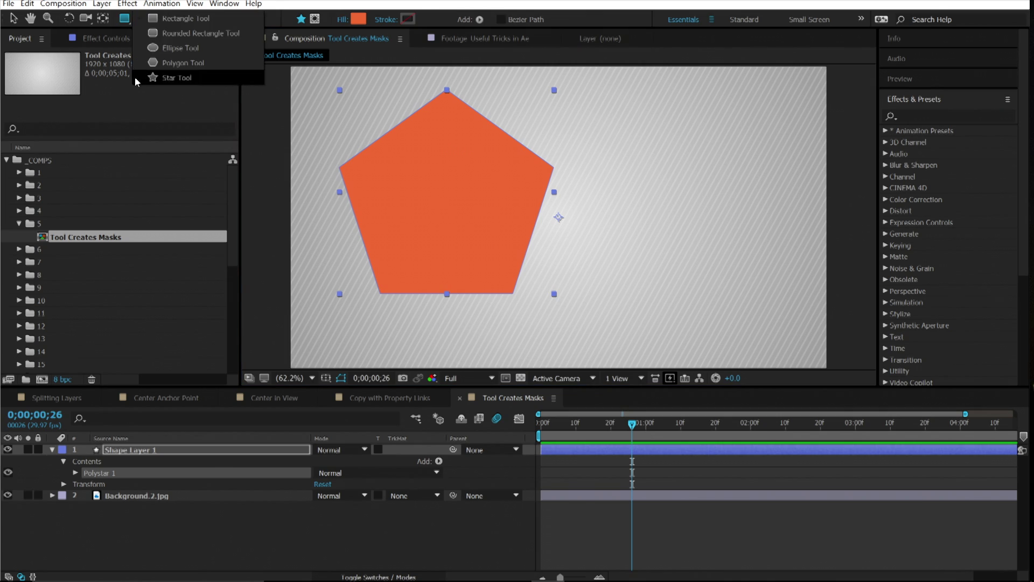
pyautogui.click(131, 20)
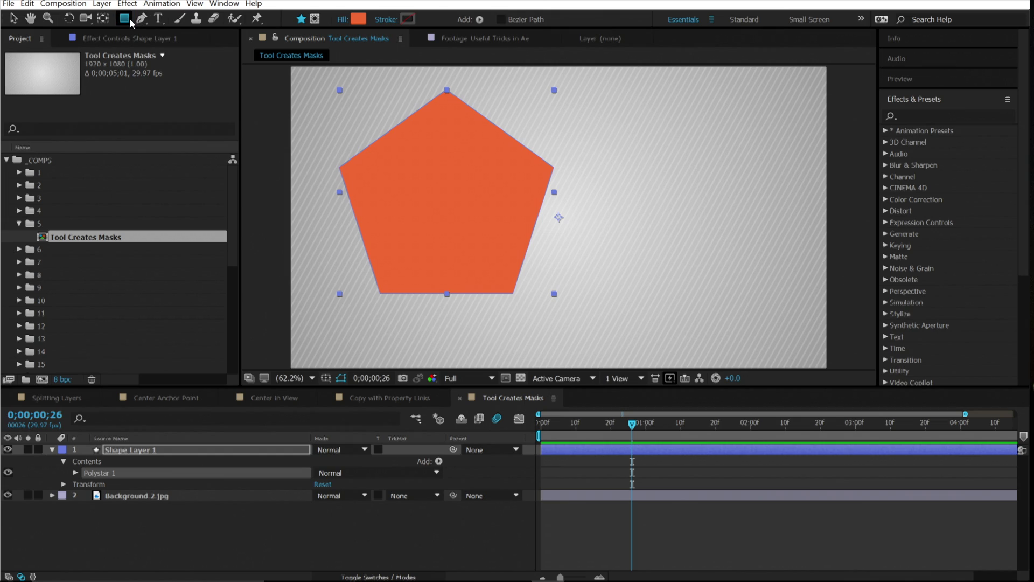
# Enable Tool Creates Mask and add rectangular Mask 1 and Mask 2, then expand folder 6.
pyautogui.click(318, 20)
pyautogui.moveTo(374, 81); pyautogui.dragTo(485, 161)
pyautogui.moveTo(563, 145); pyautogui.dragTo(433, 206)
pyautogui.moveTo(516, 275); pyautogui.dragTo(403, 183)
pyautogui.press('Delete')
pyautogui.click(19, 224)
pyautogui.click(20, 235)
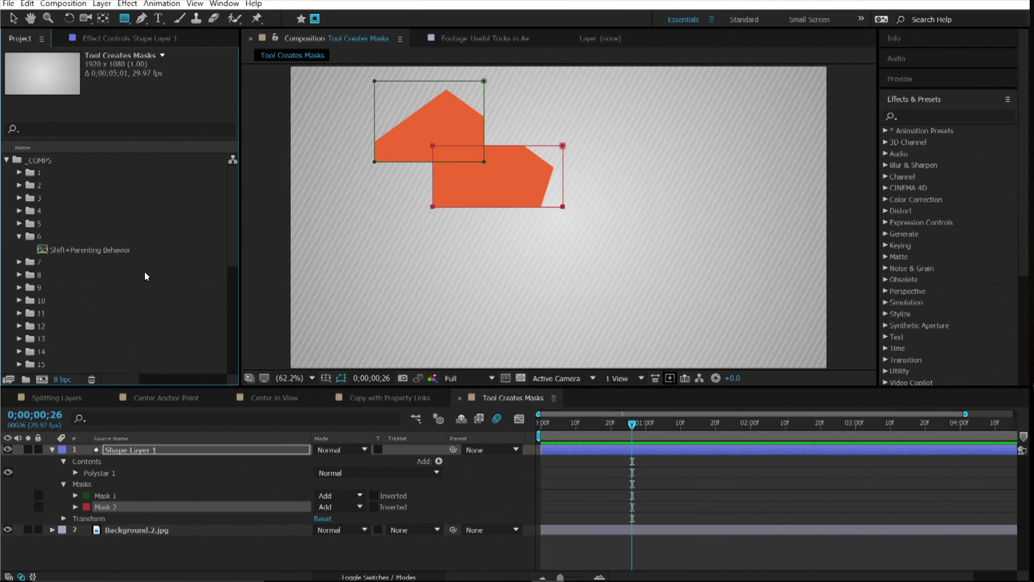
# Open Shift+Parenting Behavior, preview it, and parent UM Logo to Blue Logo.
pyautogui.doubleClick(111, 250)
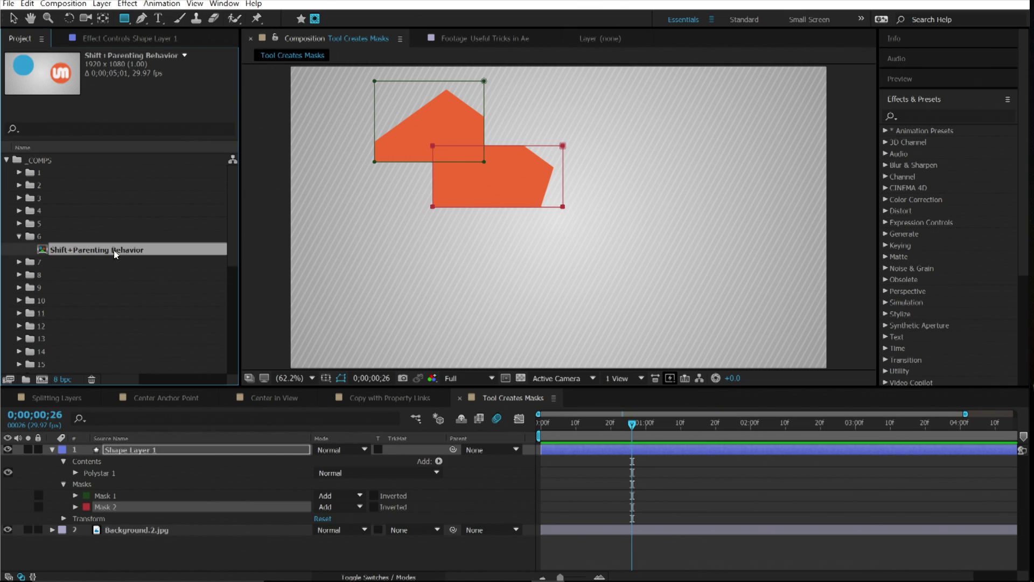
pyautogui.moveTo(417, 423); pyautogui.dragTo(393, 453)
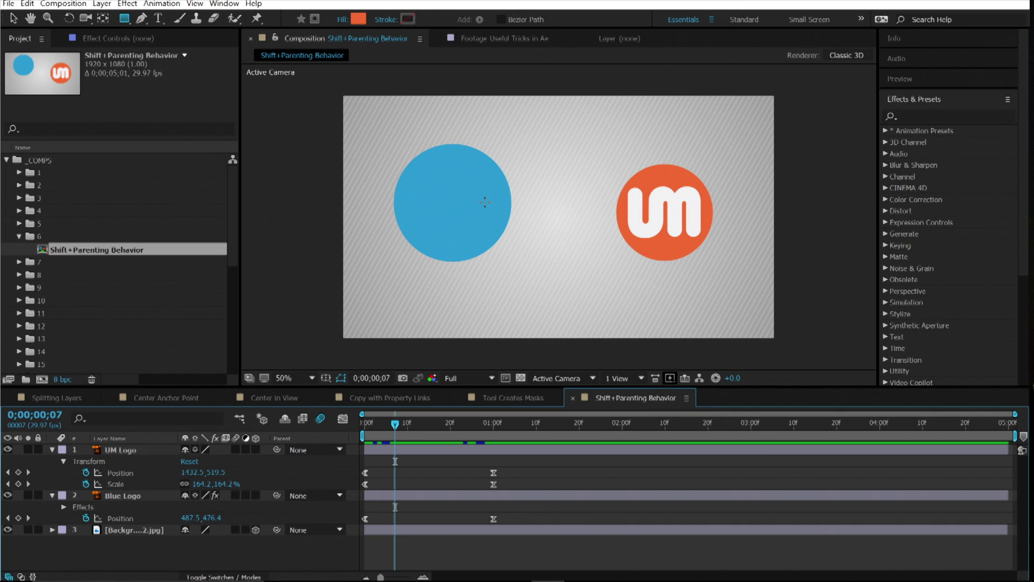
pyautogui.moveTo(407, 436); pyautogui.dragTo(363, 439)
pyautogui.click(135, 449)
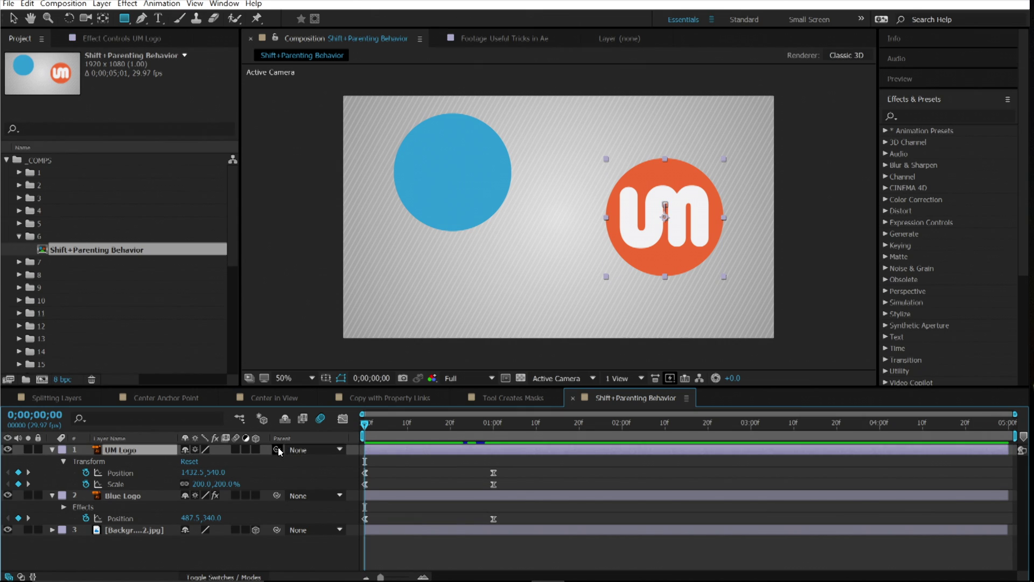
pyautogui.moveTo(276, 449); pyautogui.dragTo(137, 495)
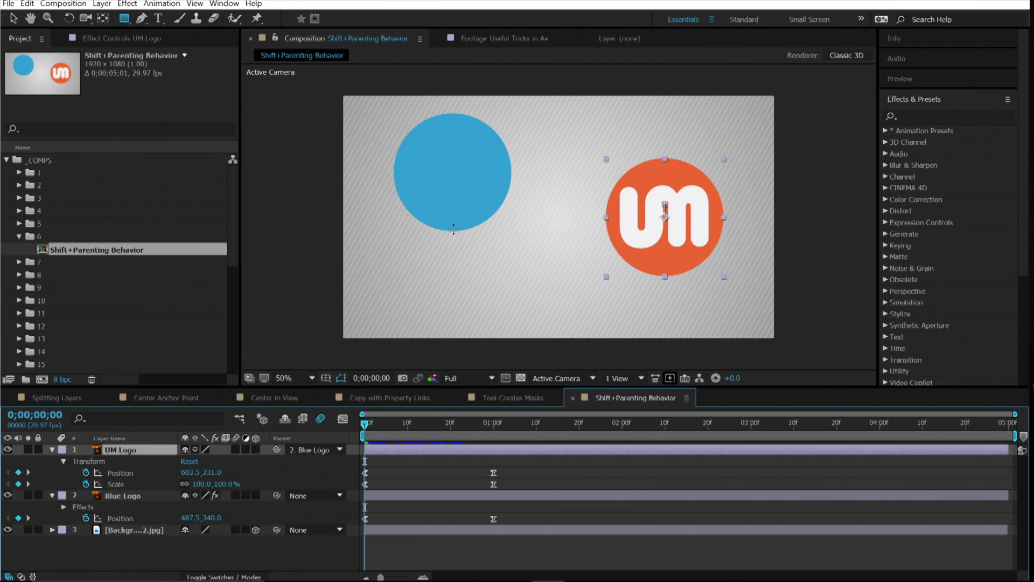
pyautogui.press('space')
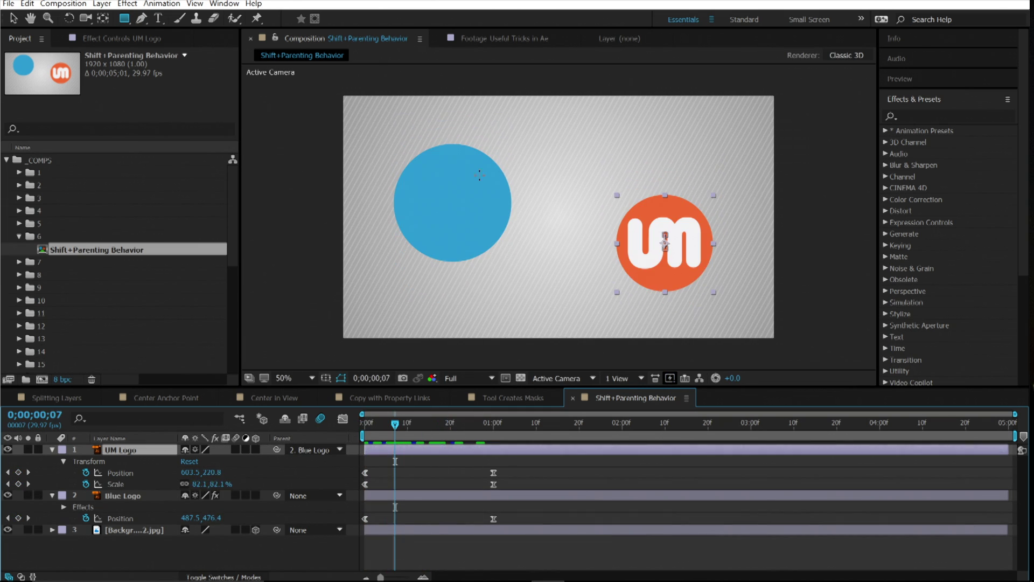
pyautogui.press('space')
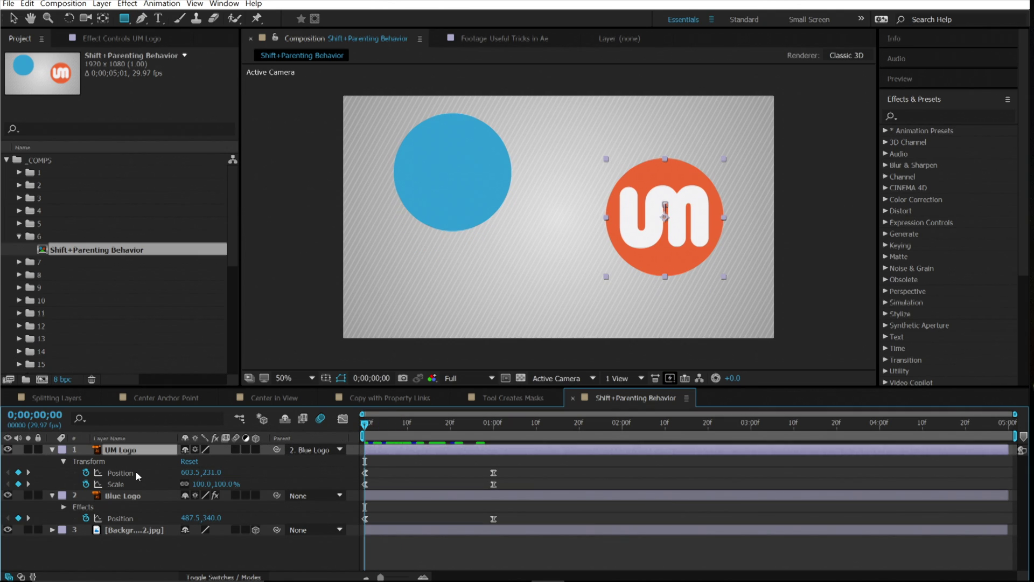
# Try moving the UM logo onto the blue circle, then undo the parenting.
pyautogui.click(136, 473)
pyautogui.press('v')
pyautogui.moveTo(607, 222); pyautogui.dragTo(422, 182)
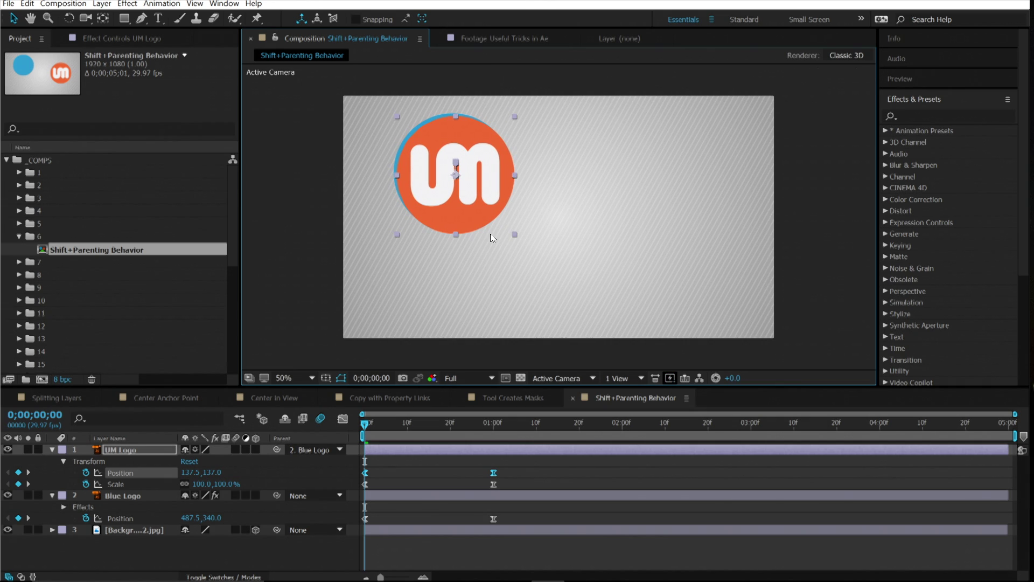
pyautogui.hotkey('ctrl', 'z')
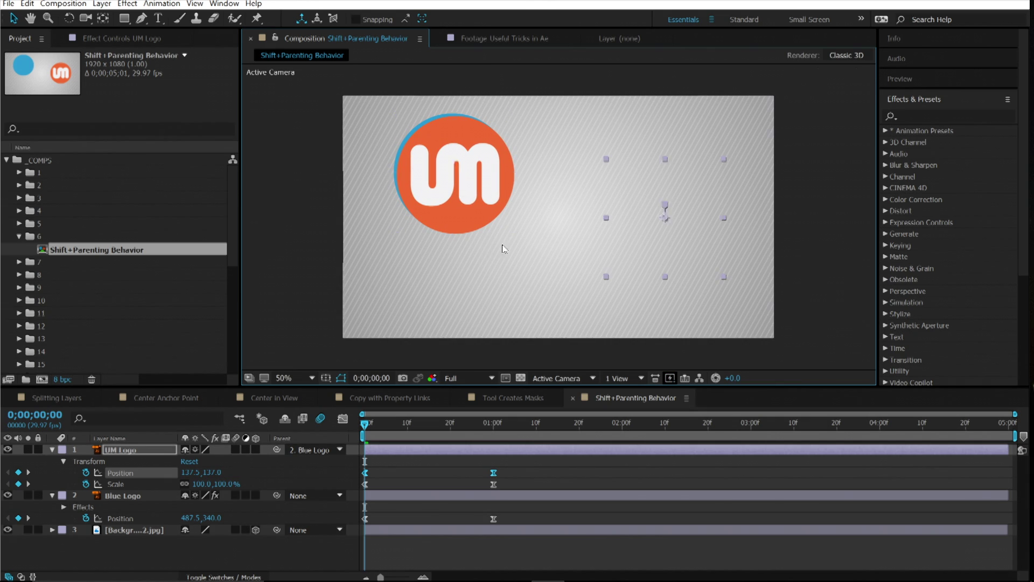
pyautogui.press('space')
pyautogui.click(558, 259)
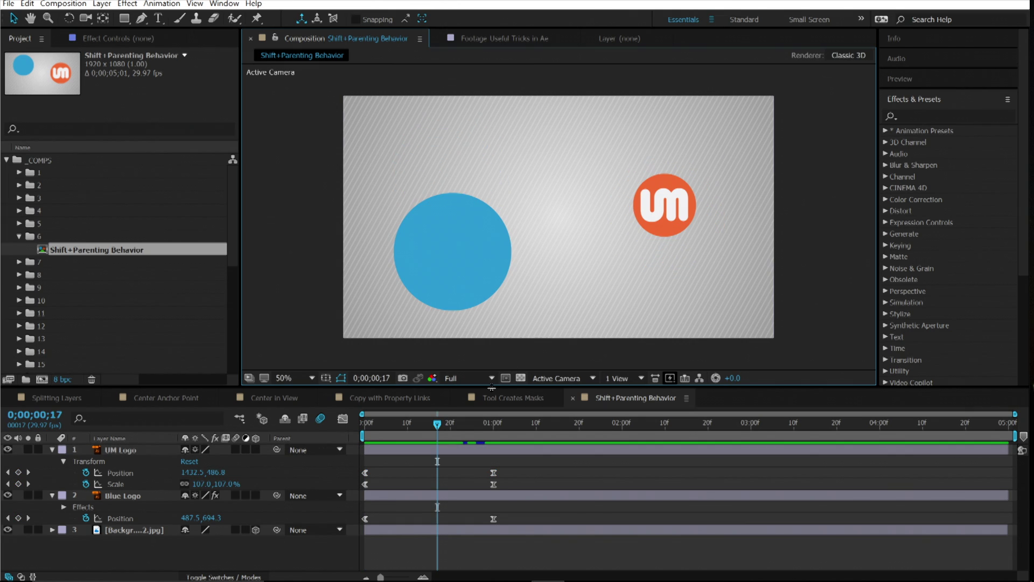
pyautogui.press('Home')
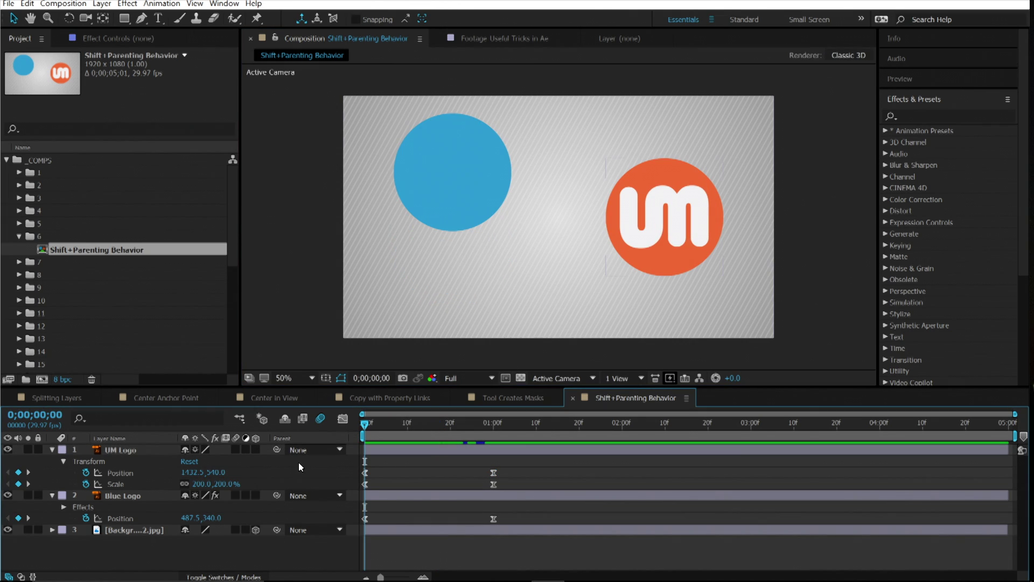
# Shift-parent UM Logo to Blue Logo so it snaps onto the circle, then preview.
pyautogui.moveTo(278, 447); pyautogui.dragTo(138, 497)
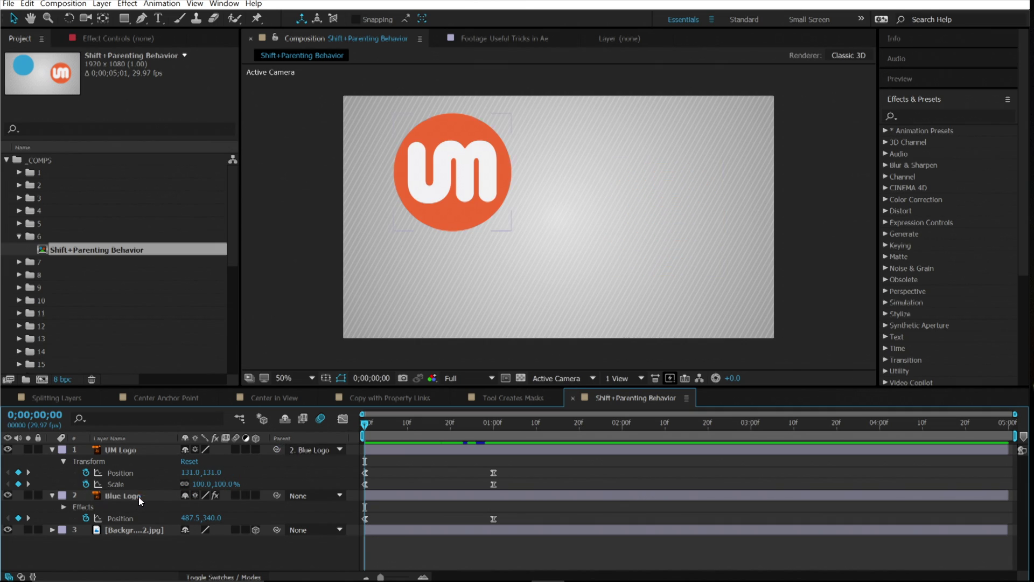
pyautogui.moveTo(527, 242); pyautogui.dragTo(560, 219)
pyautogui.hotkey('ctrl', 'z')
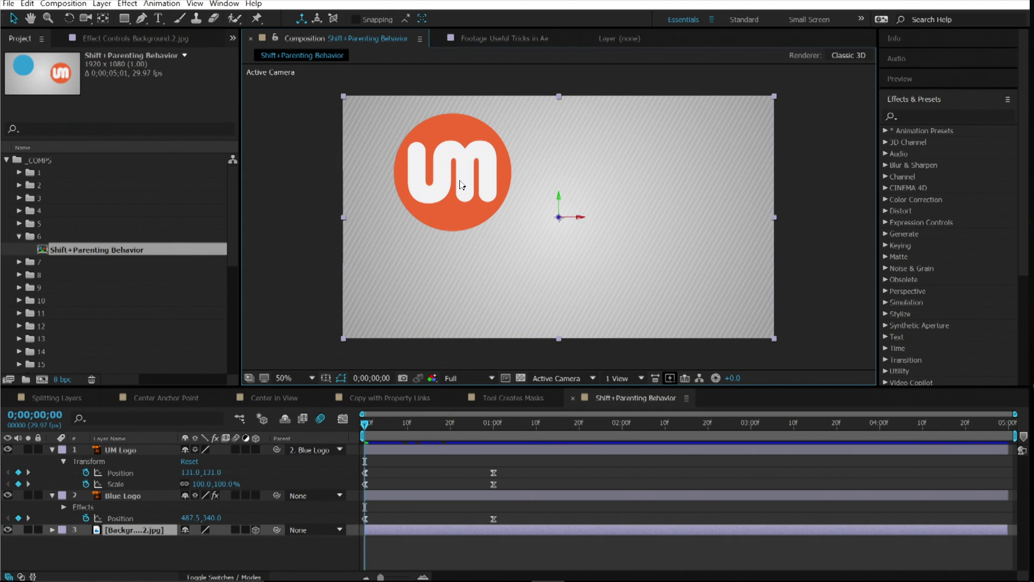
pyautogui.moveTo(377, 425); pyautogui.dragTo(412, 429)
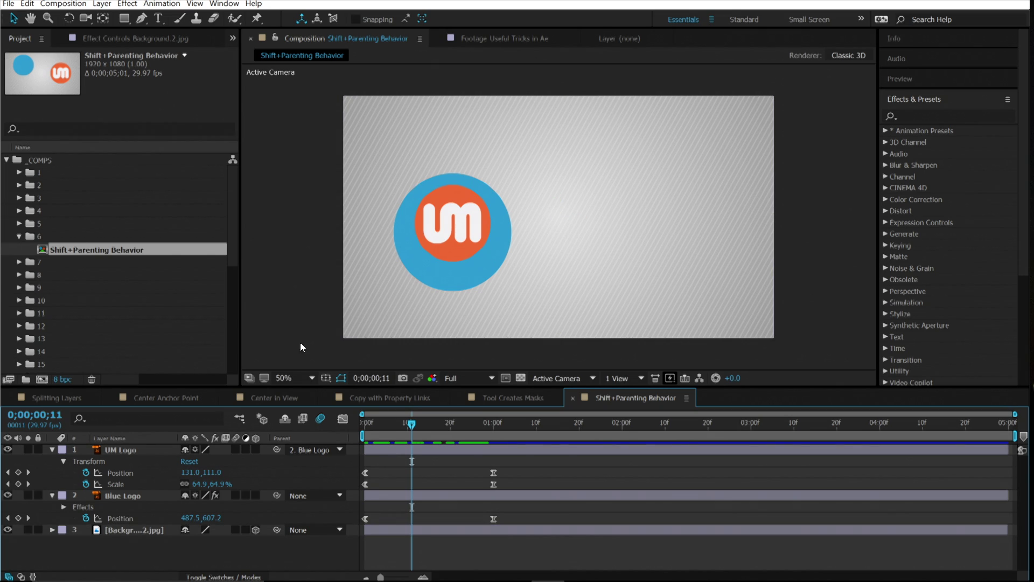
pyautogui.click(20, 236)
pyautogui.click(20, 248)
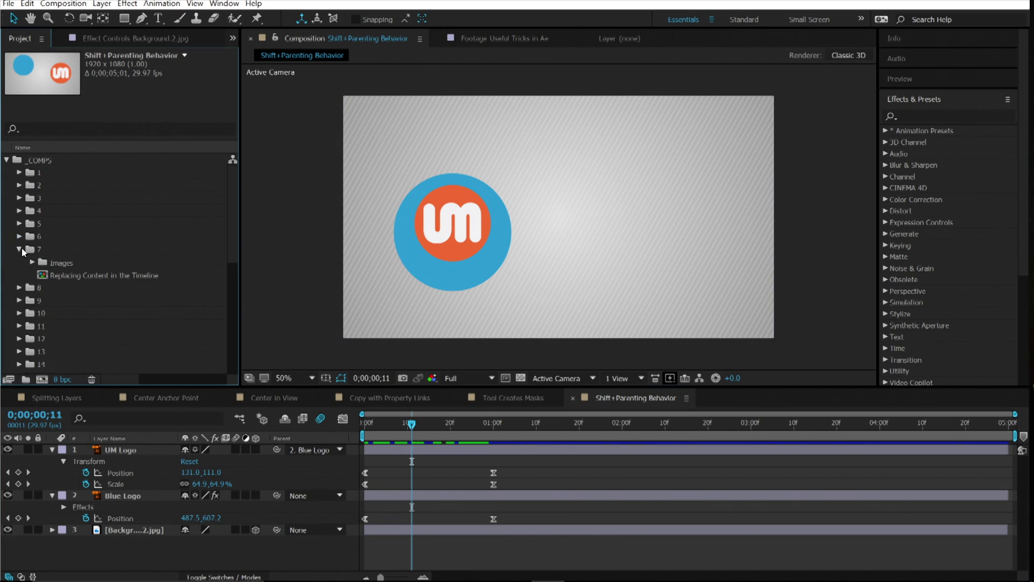
# Open Replacing Content in the Timeline and replace the Grey.jpg layer with Blue.jpg.
pyautogui.doubleClick(113, 273)
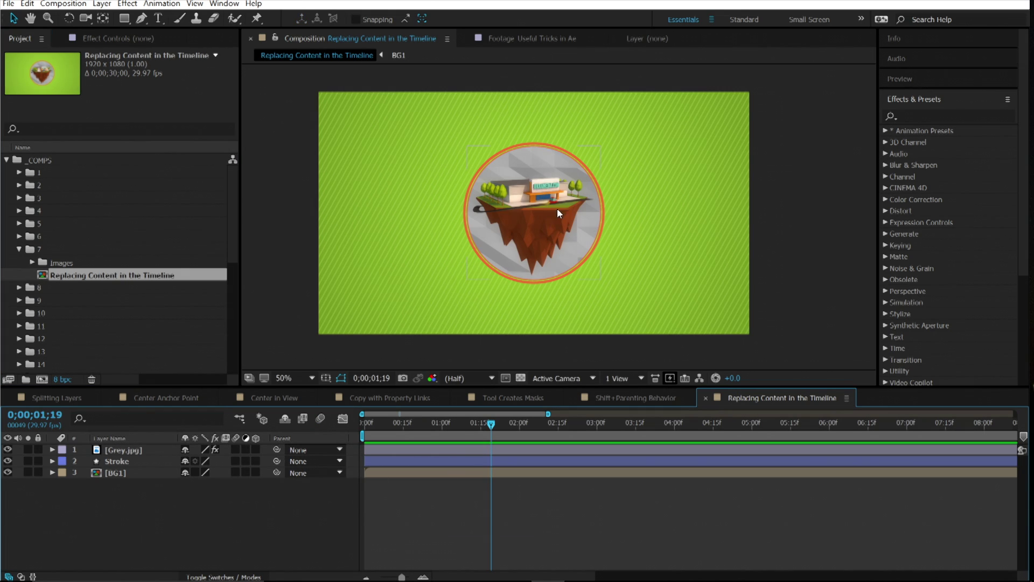
pyautogui.click(32, 262)
pyautogui.click(74, 275)
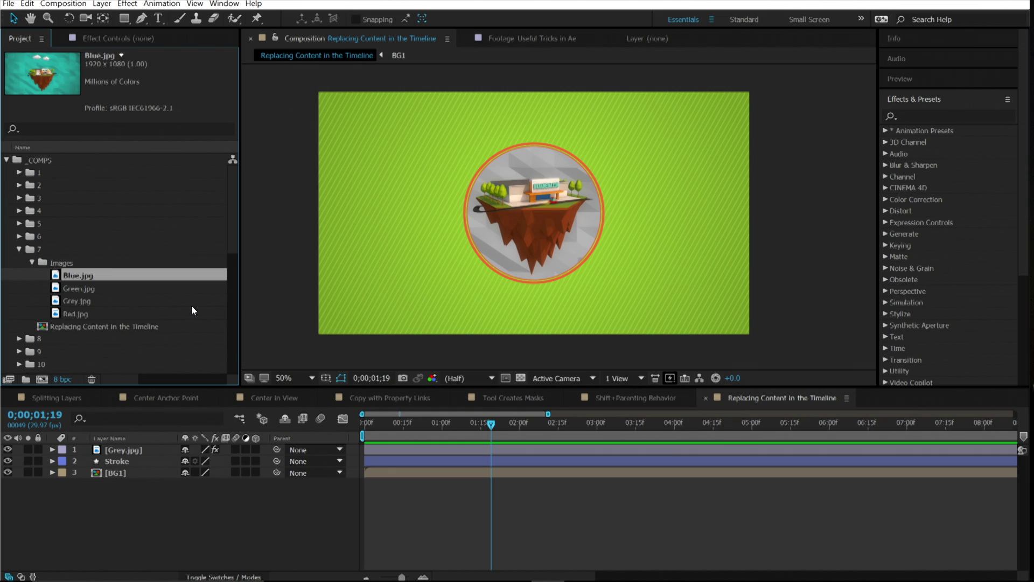
pyautogui.click(122, 450)
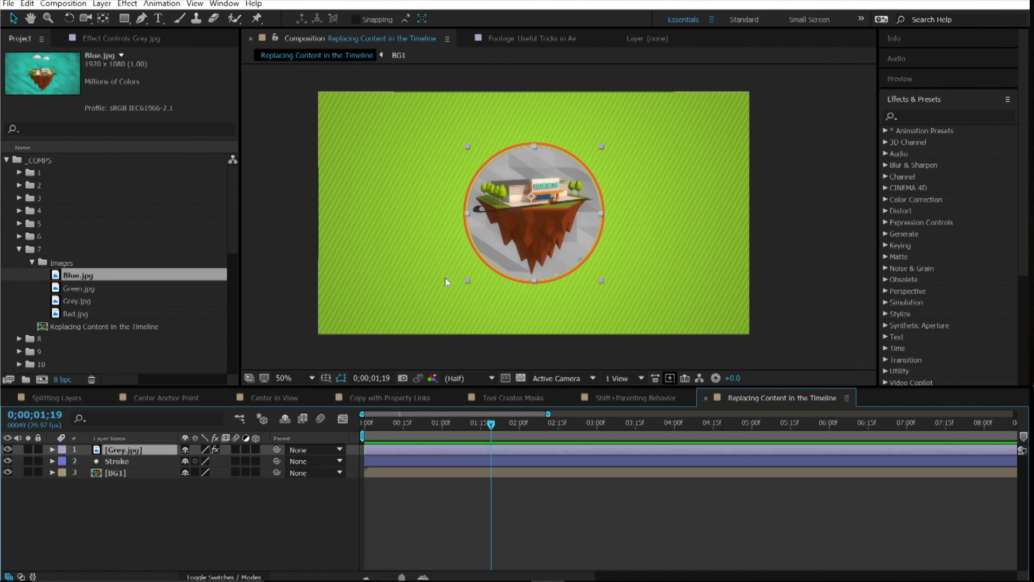
pyautogui.moveTo(130, 274); pyautogui.dragTo(567, 250)
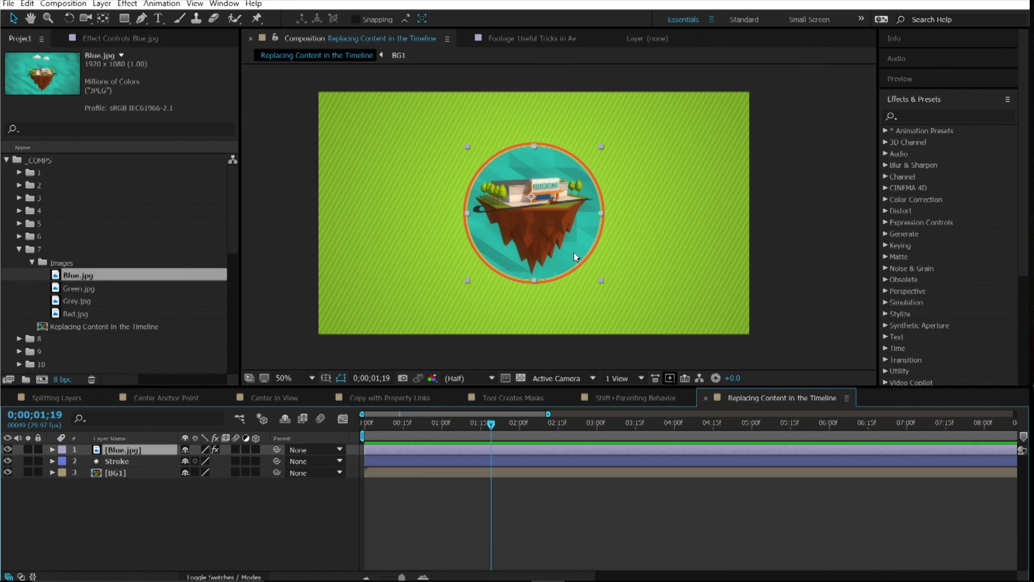
# Collapse folder 7, expand folder 8 and open the Math comp.
pyautogui.click(19, 249)
pyautogui.click(19, 262)
pyautogui.doubleClick(60, 275)
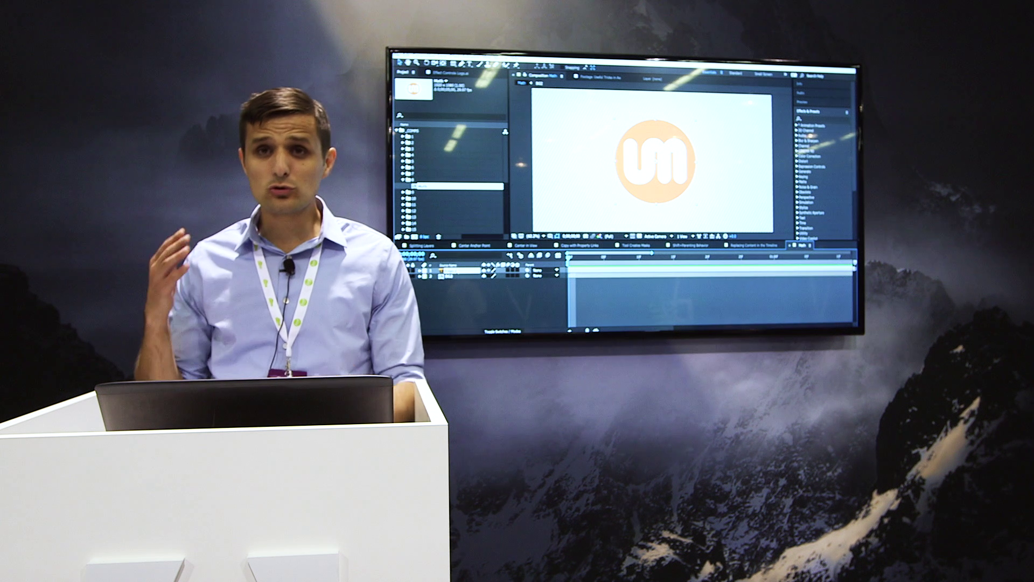
# Select the Logo.ai layer and show only its Position property.
pyautogui.click(452, 271)
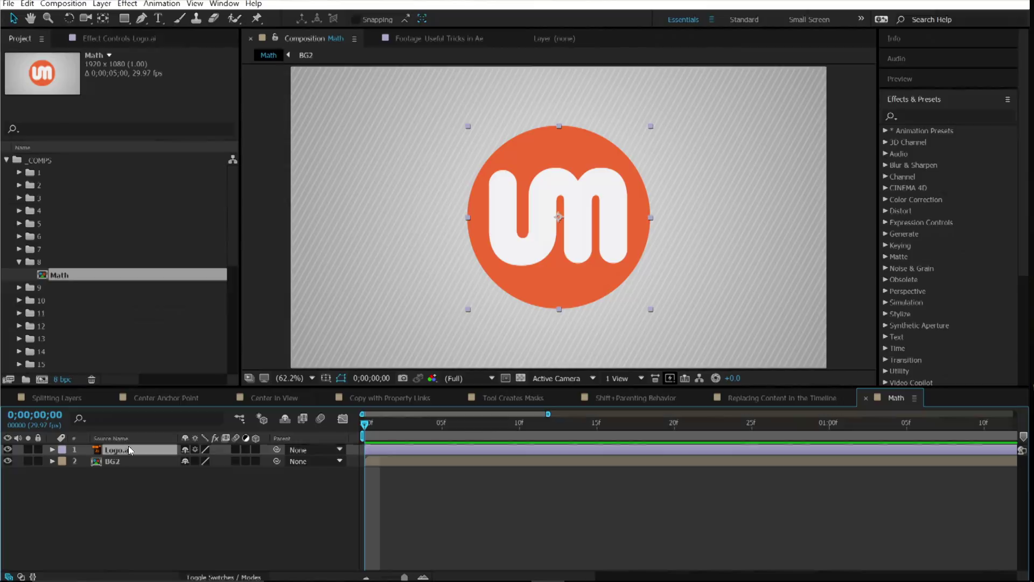
pyautogui.press('p')
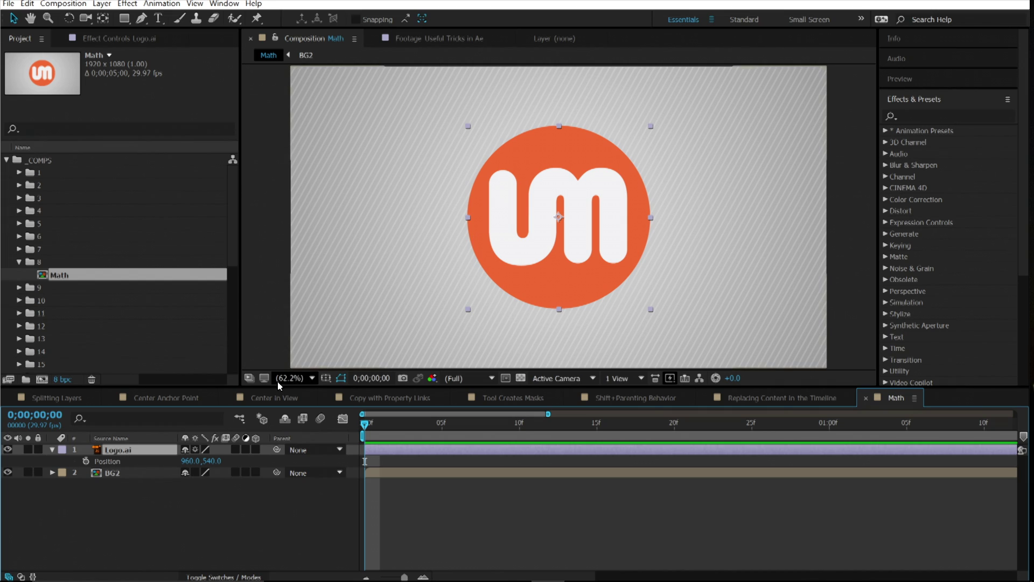
# Add 150 to Position Y (690), then halve it to 345.
pyautogui.click(214, 462)
pyautogui.click(220, 465)
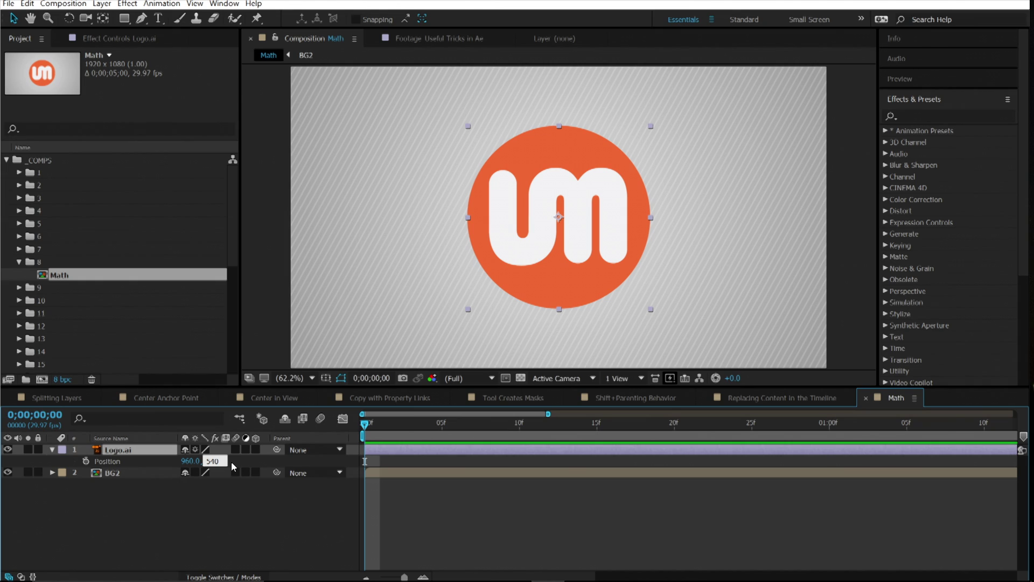
pyautogui.write('+150')
pyautogui.press('Return')
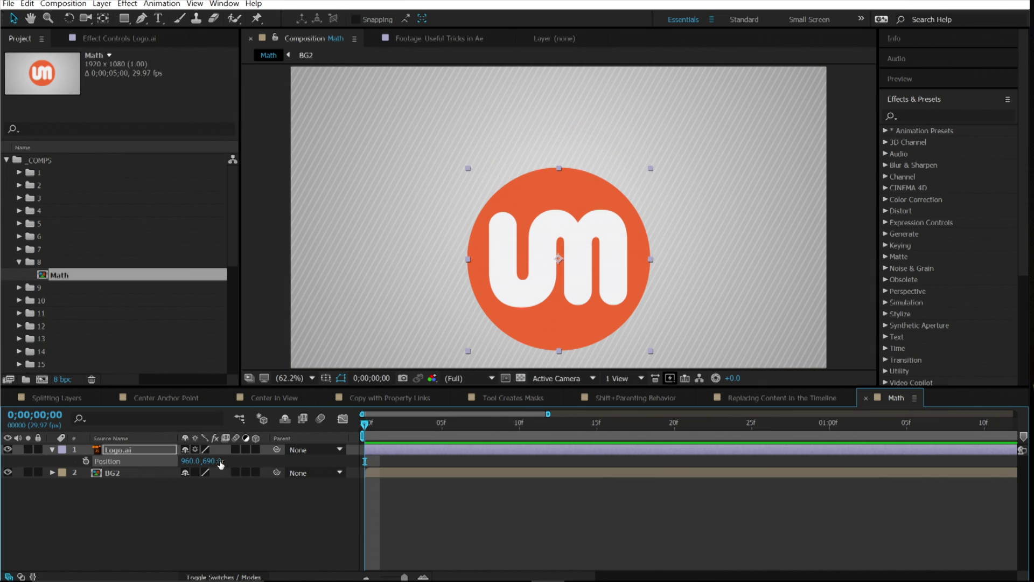
pyautogui.click(224, 463)
pyautogui.write('/2')
pyautogui.press('Return')
# Set Position Y to 20+5 (25), then collapse folder 8 and expand folder 9.
pyautogui.click(208, 460)
pyautogui.write('20')
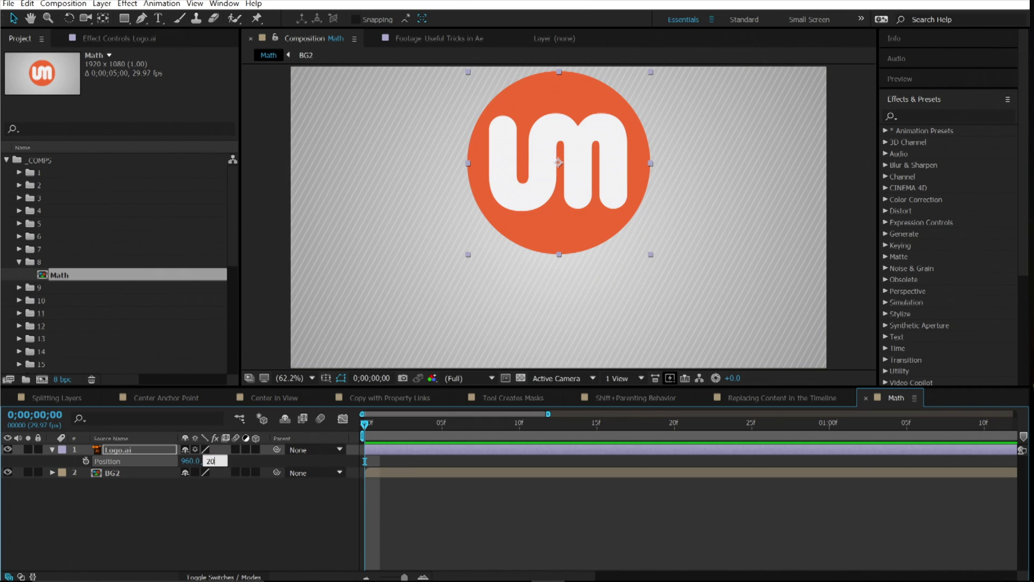
pyautogui.write('+5')
pyautogui.press('Return')
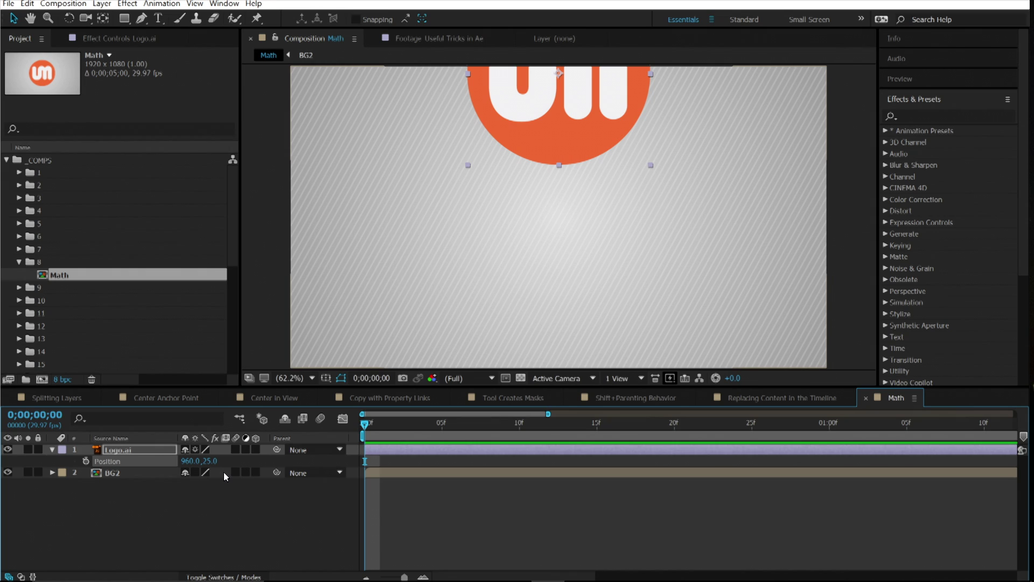
pyautogui.click(19, 263)
pyautogui.click(19, 275)
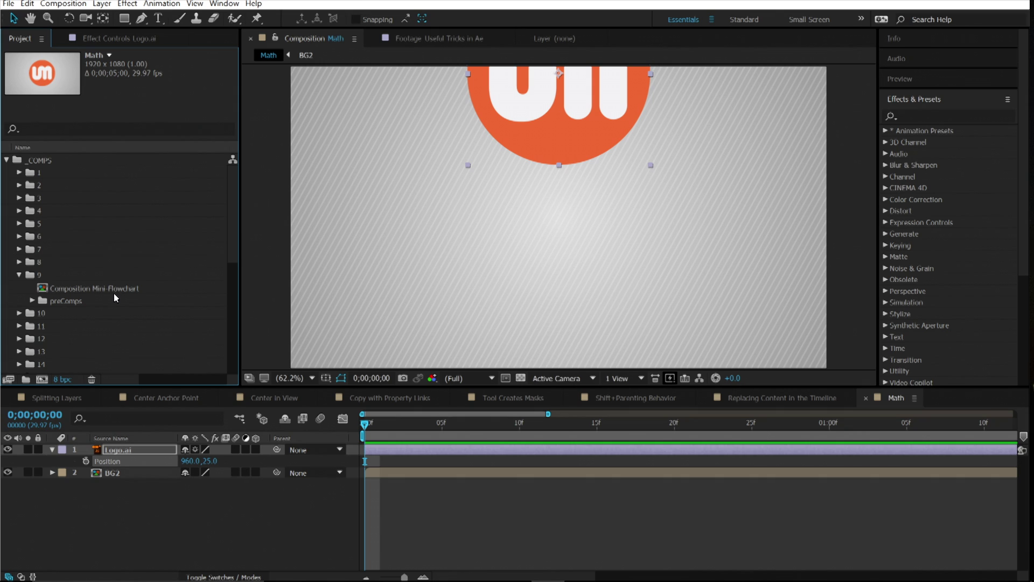
# Open the Composition Mini-Flowchart comp and dive through the nested Comps 1 to 5.
pyautogui.doubleClick(114, 290)
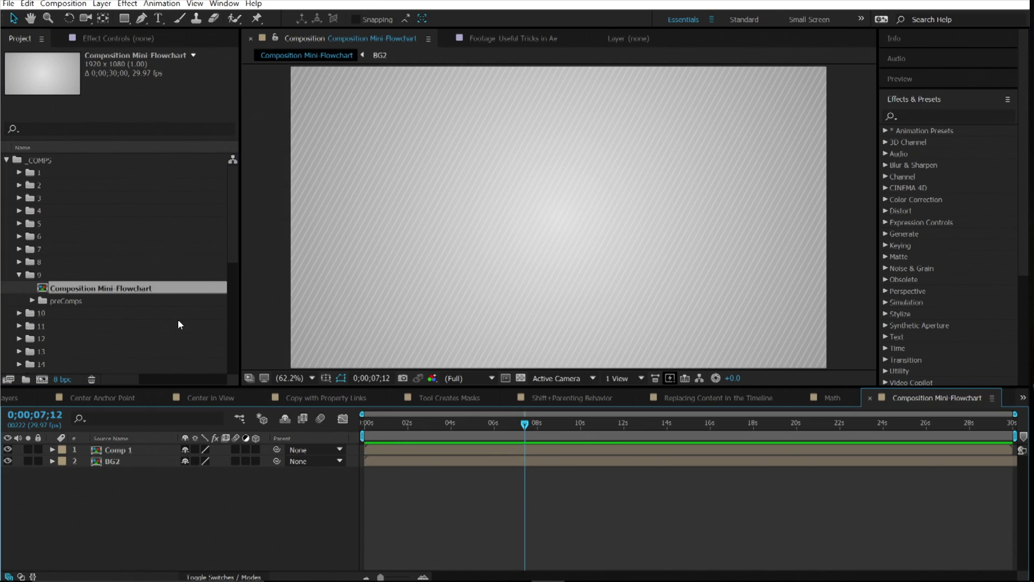
pyautogui.doubleClick(144, 450)
pyautogui.doubleClick(151, 451)
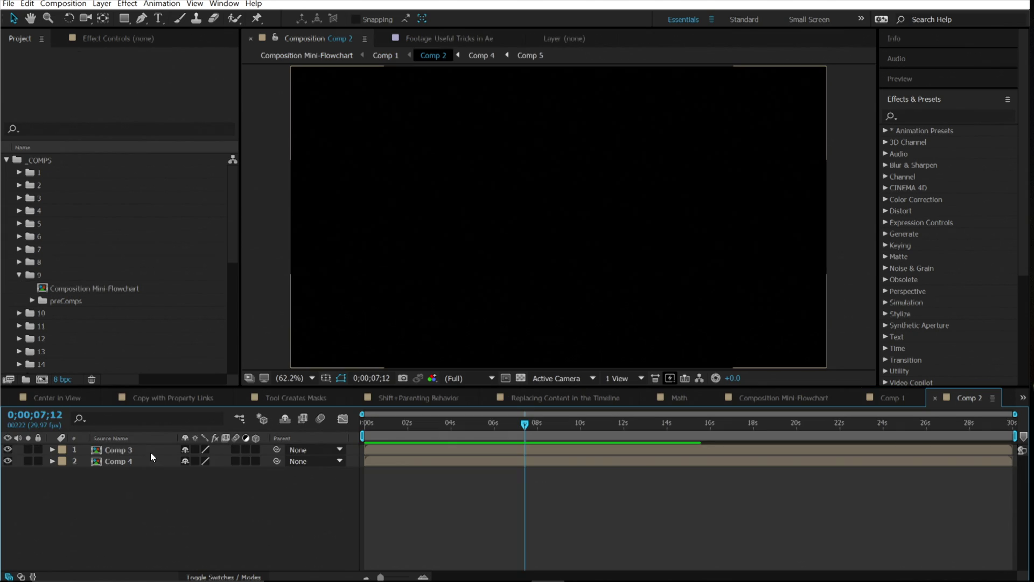
pyautogui.doubleClick(150, 451)
pyautogui.doubleClick(150, 451)
pyautogui.doubleClick(150, 451)
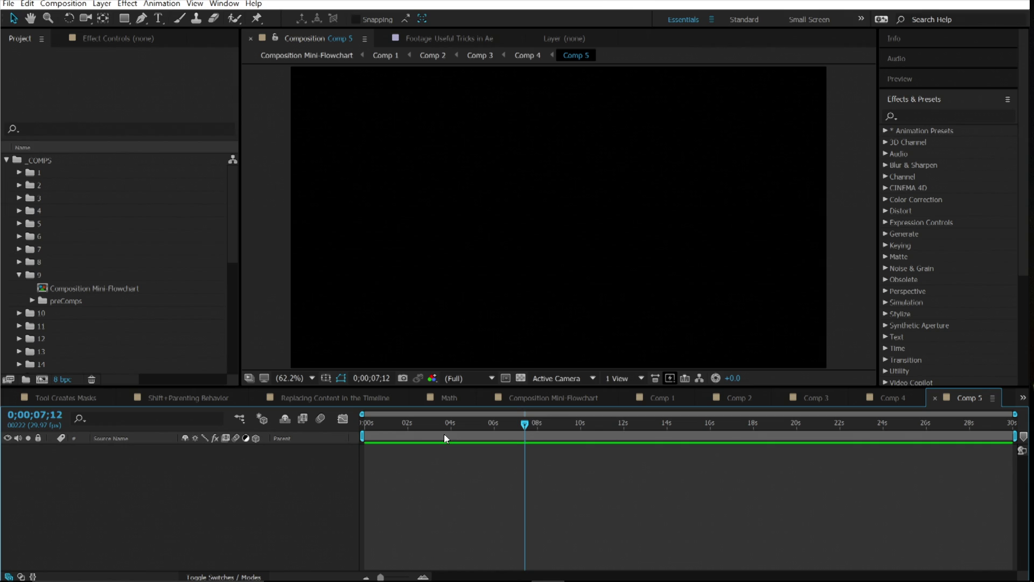
# Use the mini-flowchart to climb upstream from Comp 5 back to the top Composition Mini-Flowchart comp.
pyautogui.press('shift')
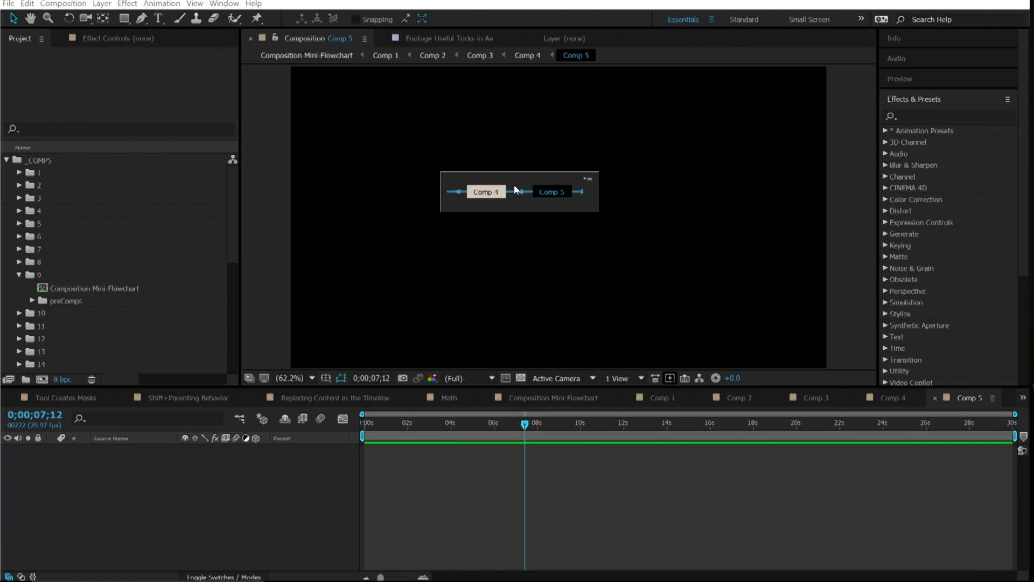
pyautogui.click(456, 192)
pyautogui.click(458, 204)
pyautogui.click(462, 194)
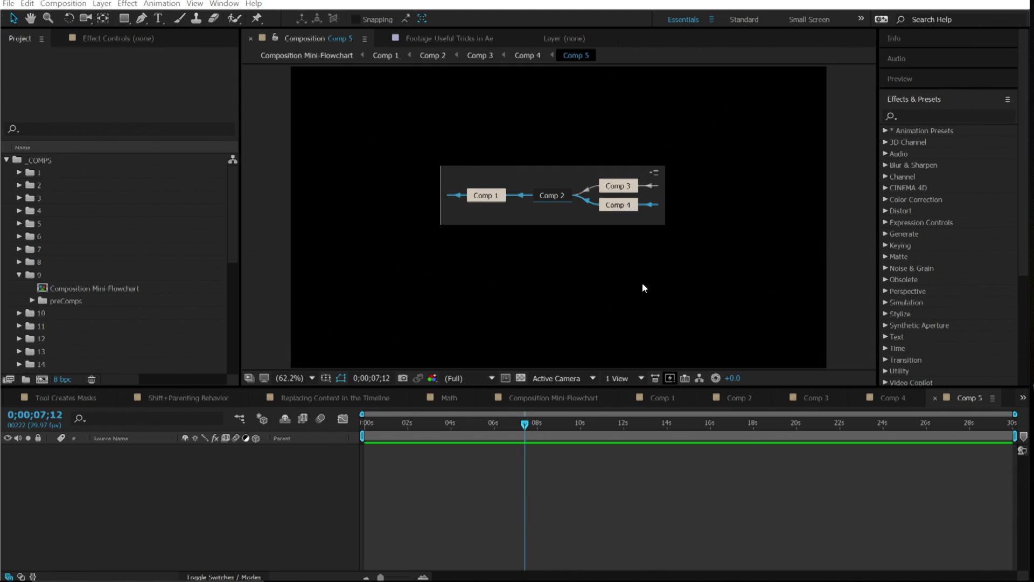
pyautogui.click(514, 196)
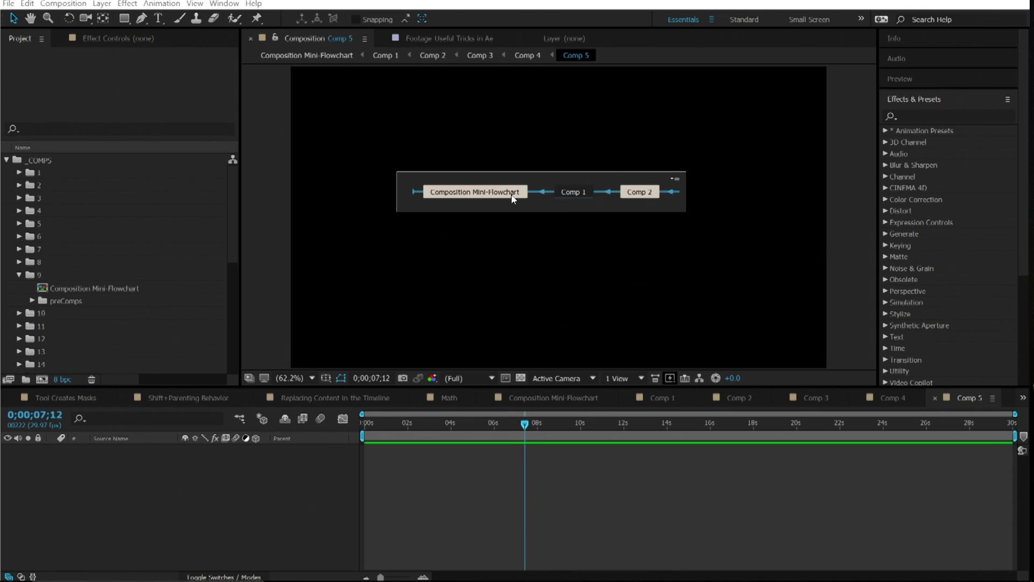
pyautogui.click(466, 195)
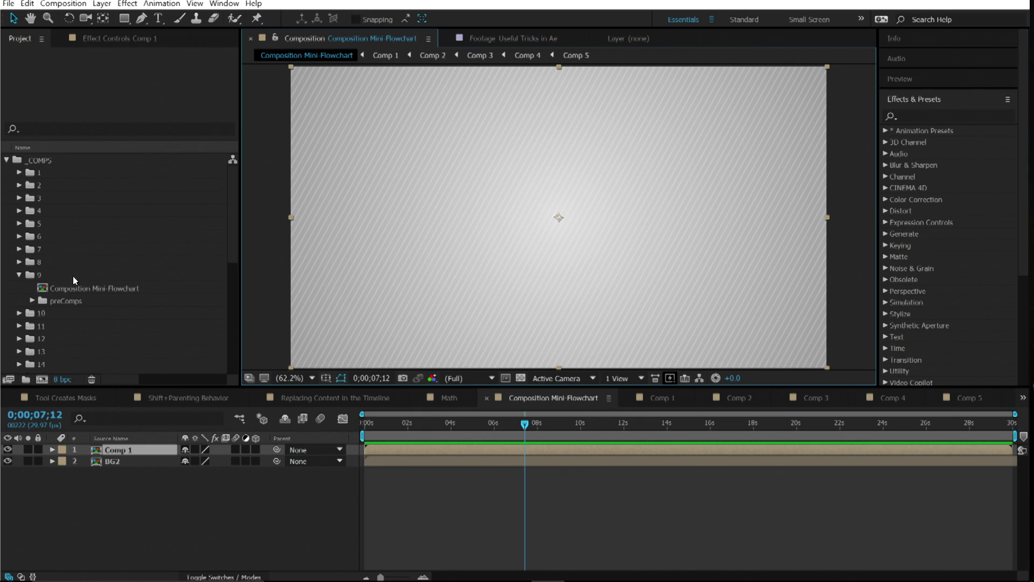
# Open the Align Tools comp from folder 10 and marquee-select all five logos.
pyautogui.click(19, 275)
pyautogui.click(20, 288)
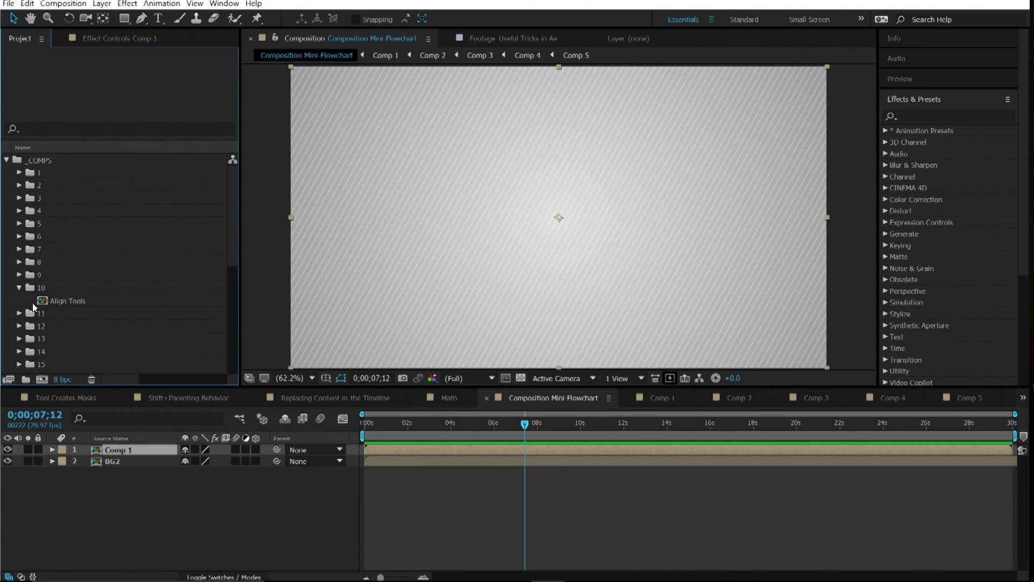
pyautogui.doubleClick(73, 302)
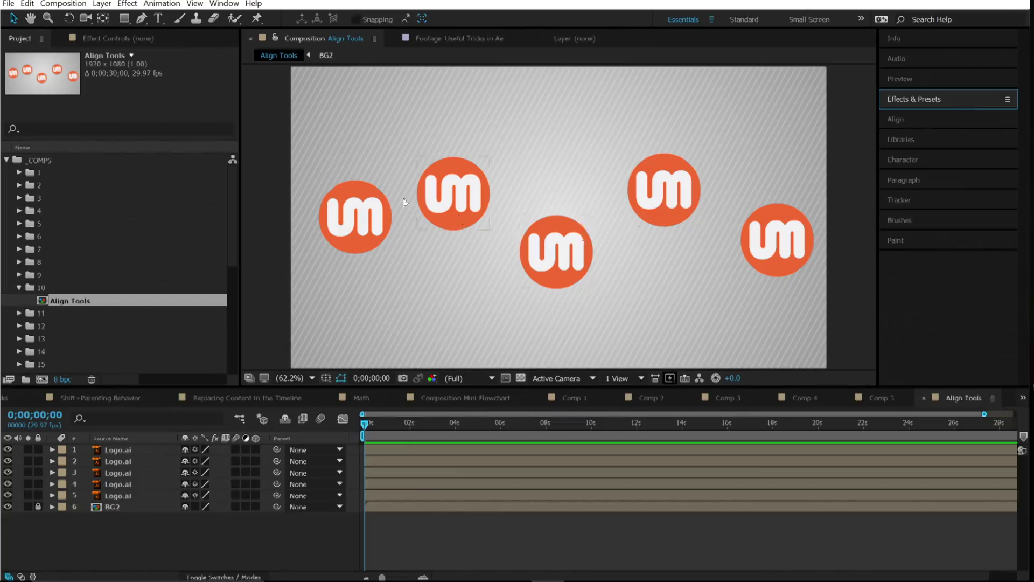
pyautogui.moveTo(346, 157); pyautogui.dragTo(773, 307)
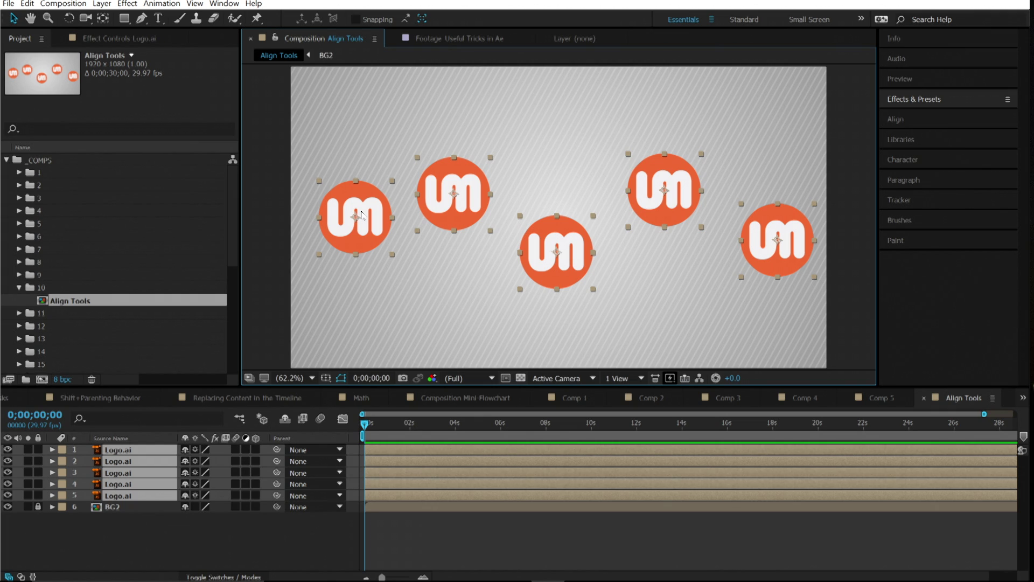
# Align the five logos to one vertical centre and distribute them evenly by horizontal centre.
pyautogui.click(948, 121)
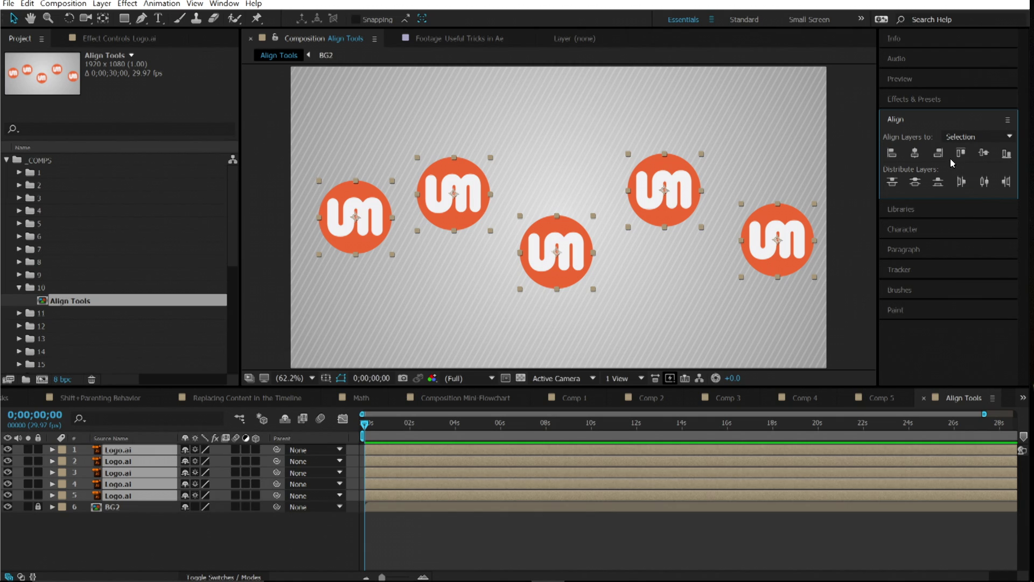
pyautogui.click(984, 154)
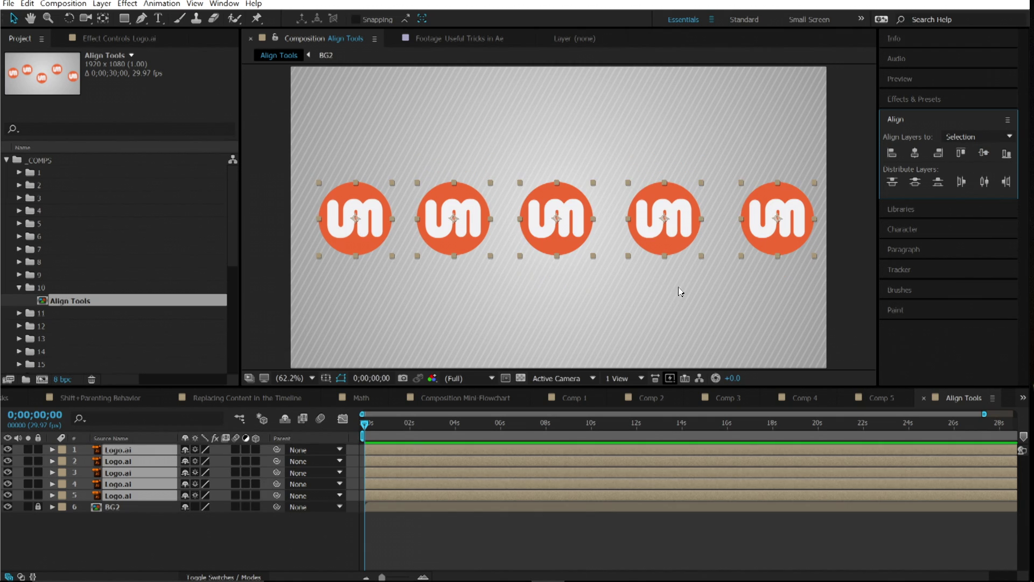
pyautogui.click(698, 280)
pyautogui.moveTo(688, 224); pyautogui.dragTo(660, 224)
pyautogui.moveTo(752, 159); pyautogui.dragTo(348, 251)
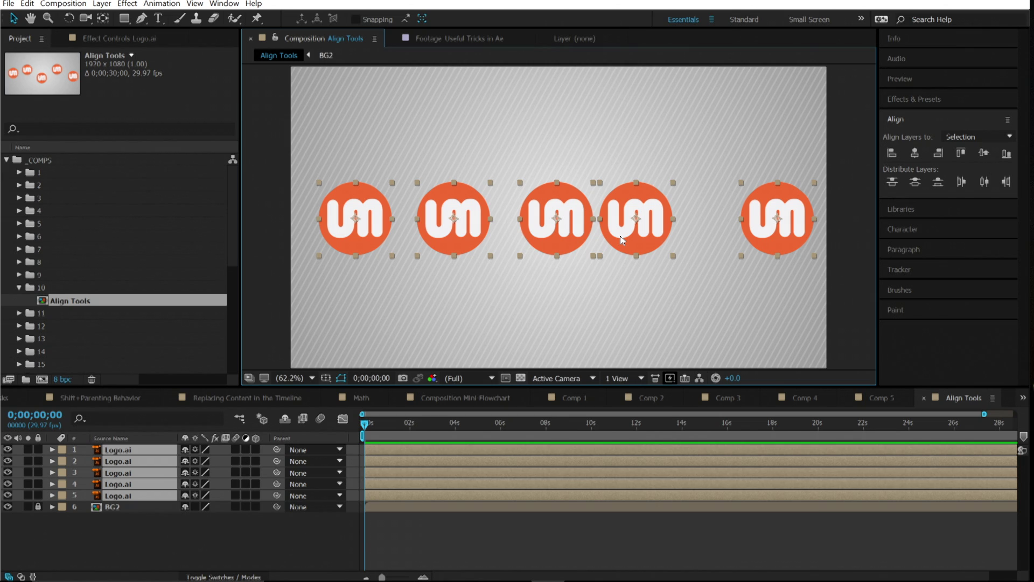
pyautogui.click(984, 181)
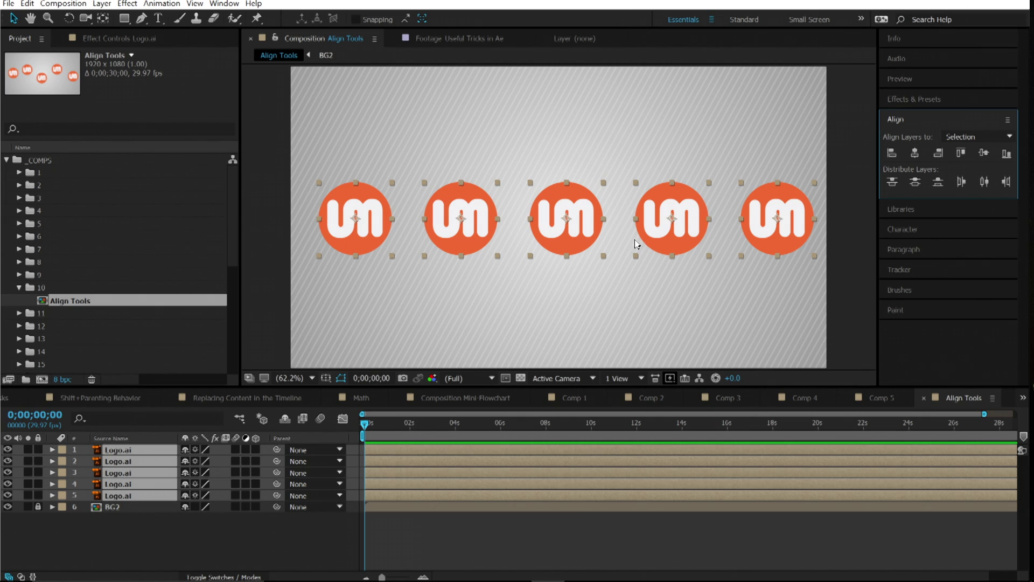
# Align the fourth logo to the comp's top edge and the fifth to the bottom-left corner.
pyautogui.click(696, 162)
pyautogui.click(685, 198)
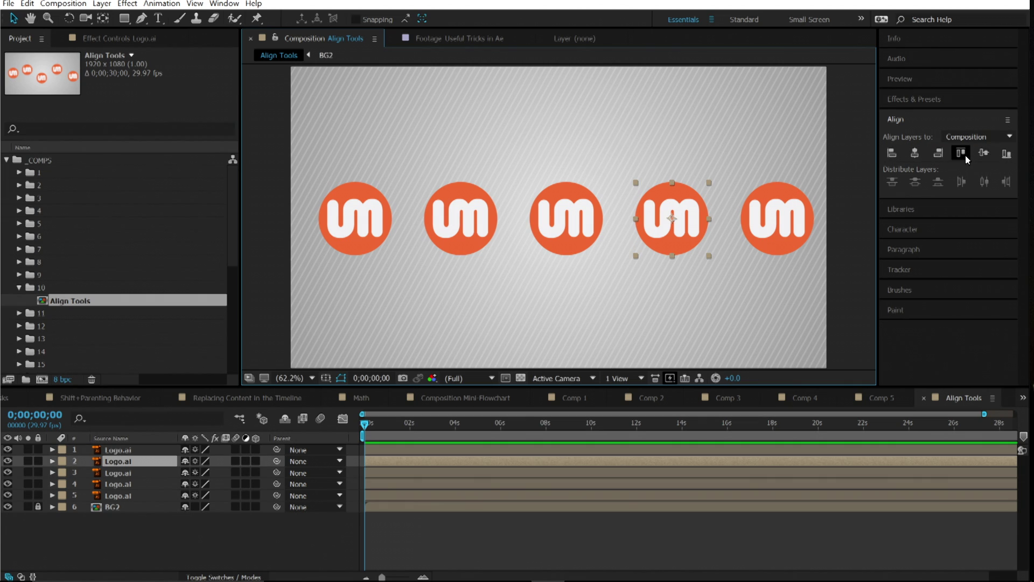
pyautogui.click(961, 153)
pyautogui.click(771, 230)
pyautogui.click(1006, 154)
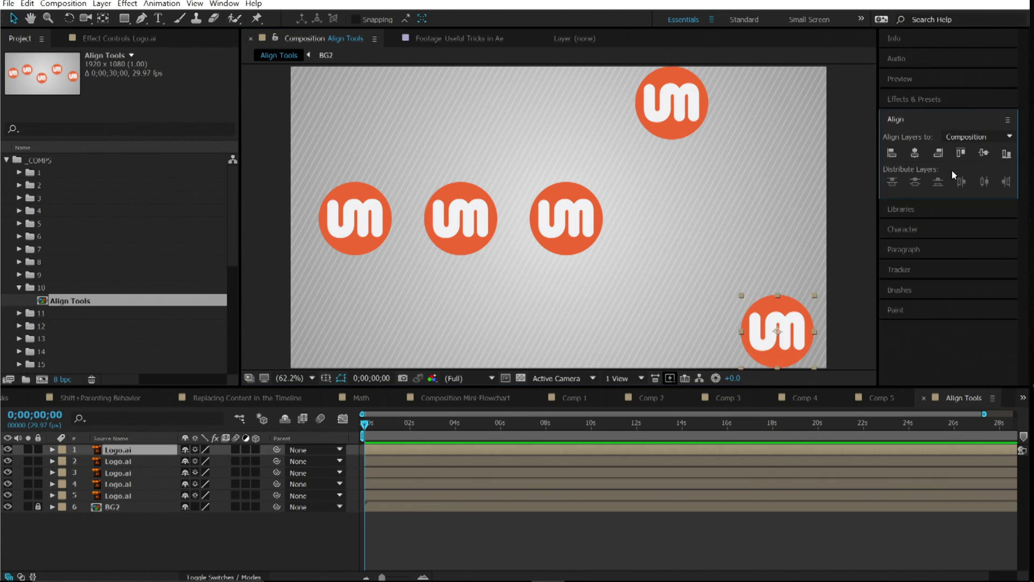
pyautogui.click(895, 156)
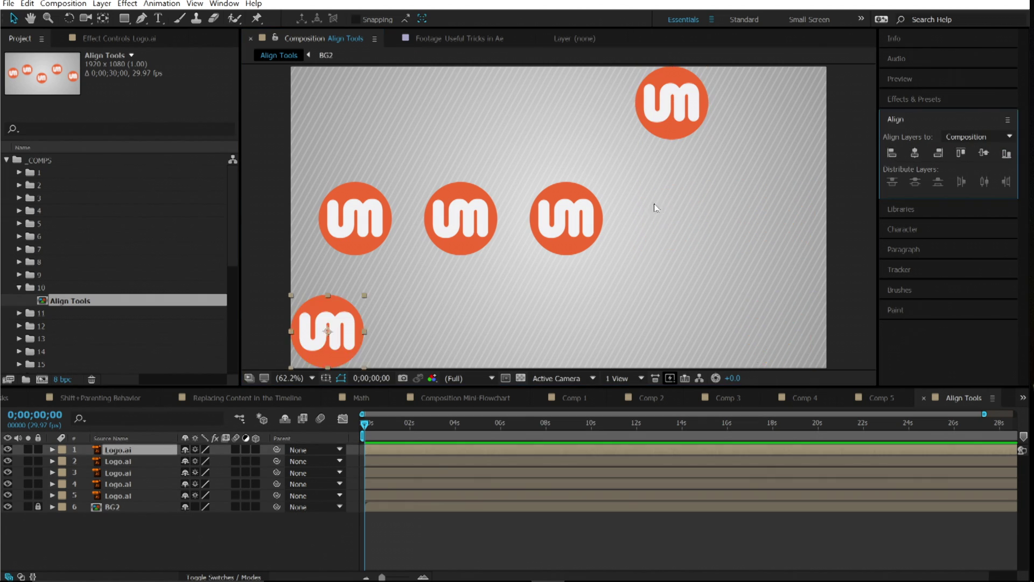
# Open the Solo Properties comp from folder 11 at its start with the timeline maximized.
pyautogui.click(21, 287)
pyautogui.click(19, 300)
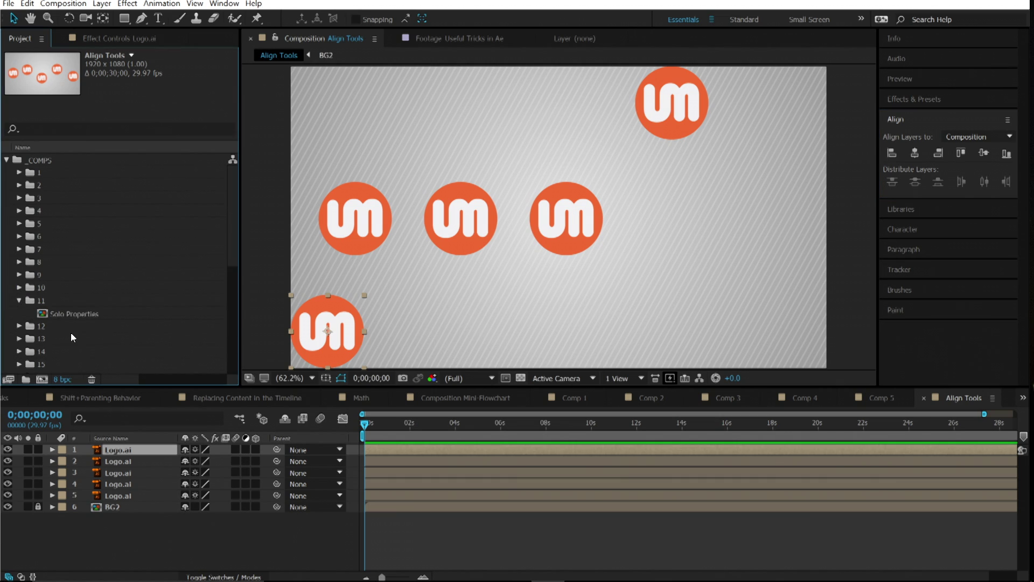
pyautogui.doubleClick(89, 316)
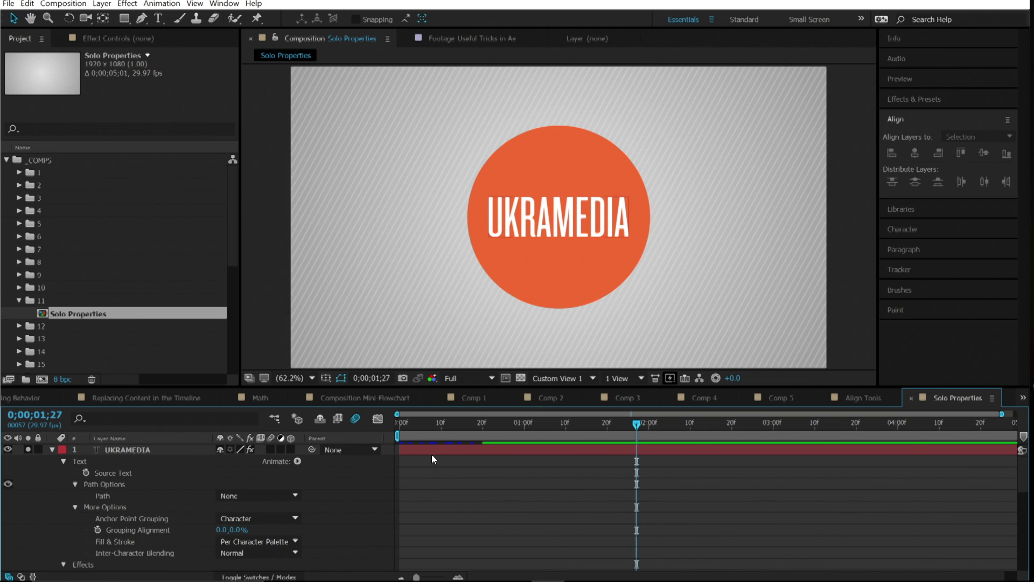
pyautogui.press('Home')
pyautogui.press('`')
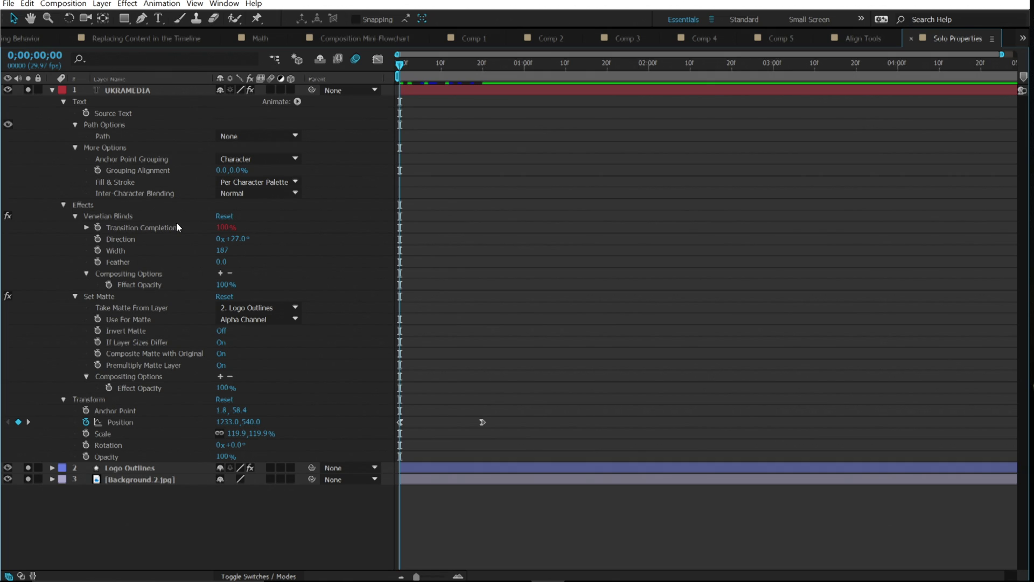
# Solo the Venetian Blinds Transition Completion and Feather properties with SS, then restore the layout.
pyautogui.click(134, 228)
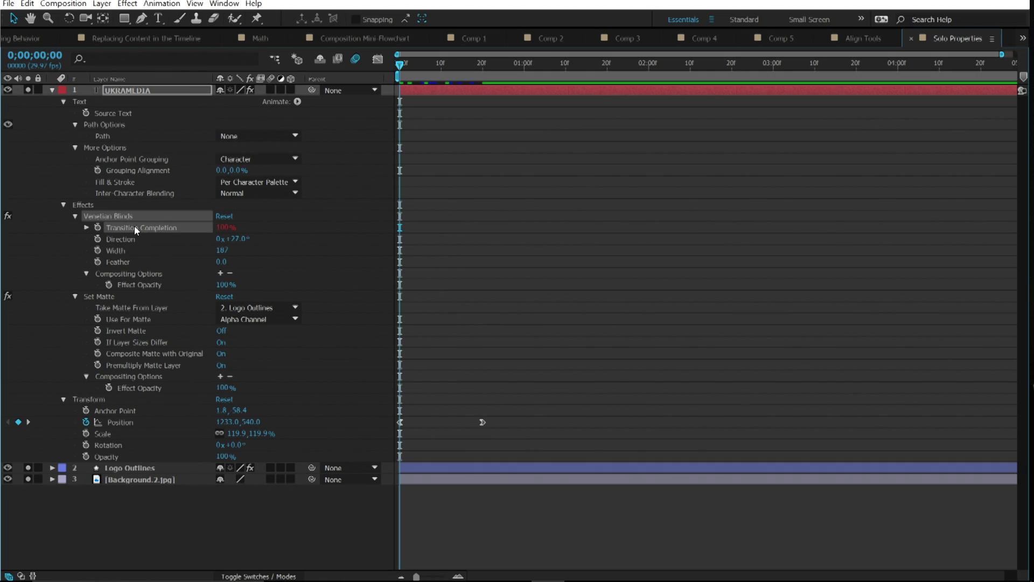
pyautogui.keyDown('shift'); pyautogui.click(120, 263); pyautogui.keyUp('shift')
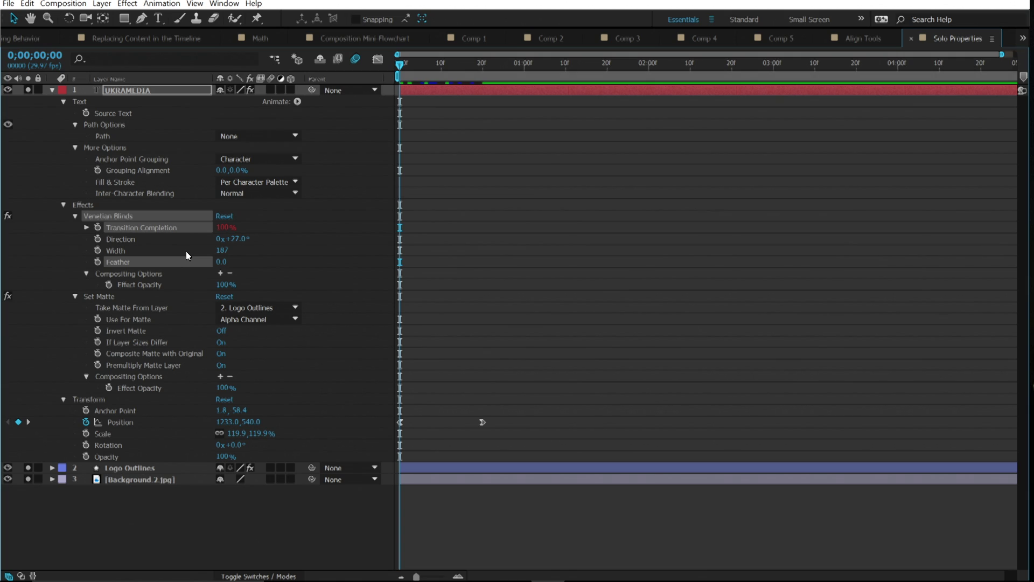
pyautogui.press('s')
pyautogui.press('s')
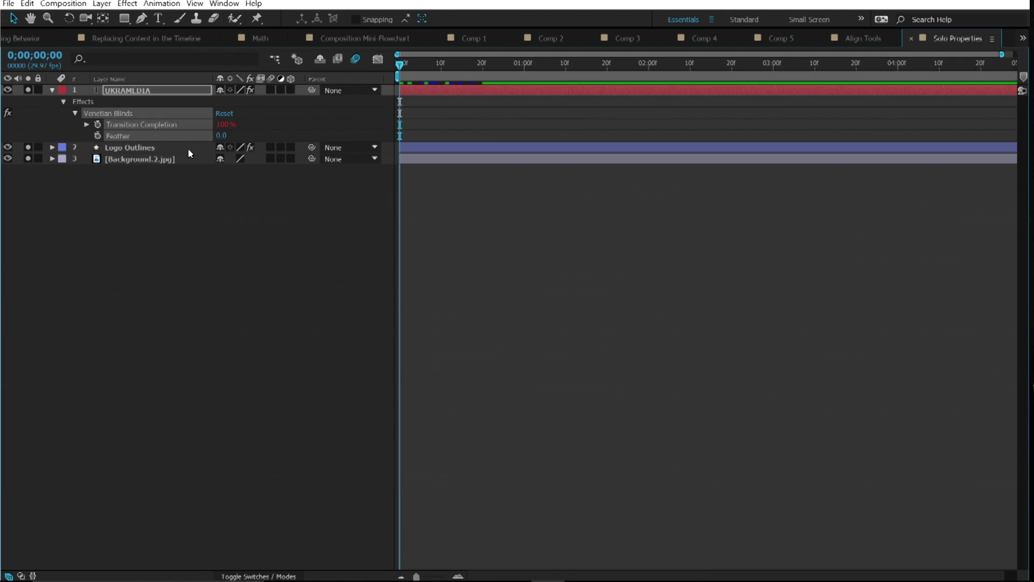
pyautogui.press('`')
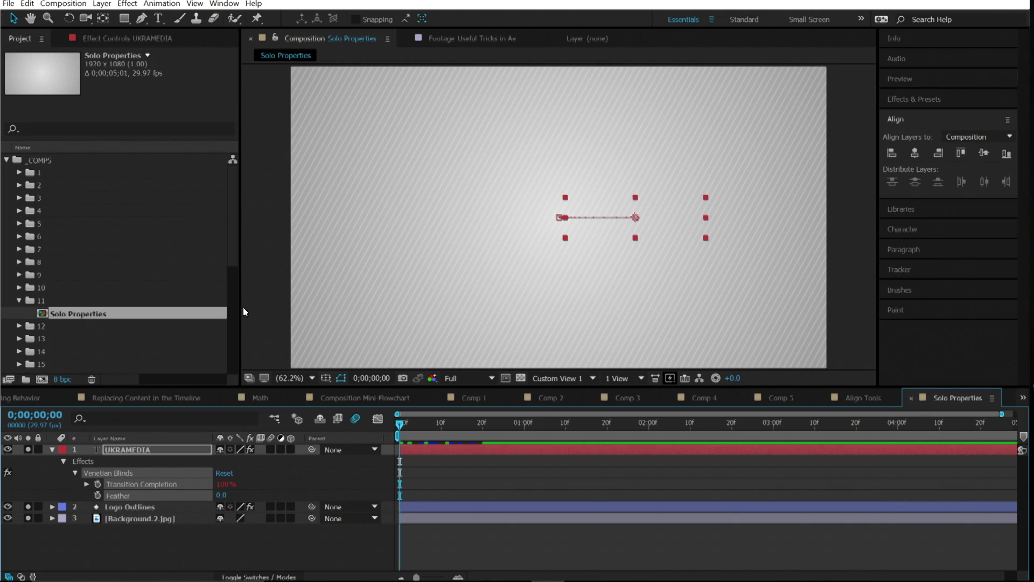
# Collapse folder 11 and select the Hide Properties comp in folder 12.
pyautogui.click(20, 300)
pyautogui.click(19, 312)
pyautogui.click(52, 328)
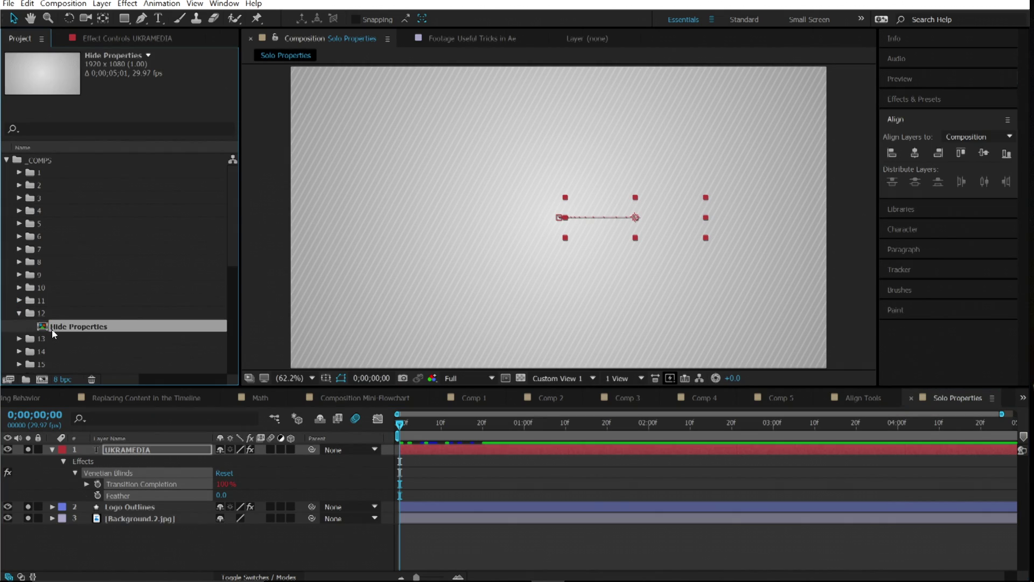
# Open Hide Properties with the timeline maximized and every text-layer property group expanded.
pyautogui.doubleClick(89, 329)
pyautogui.press('`')
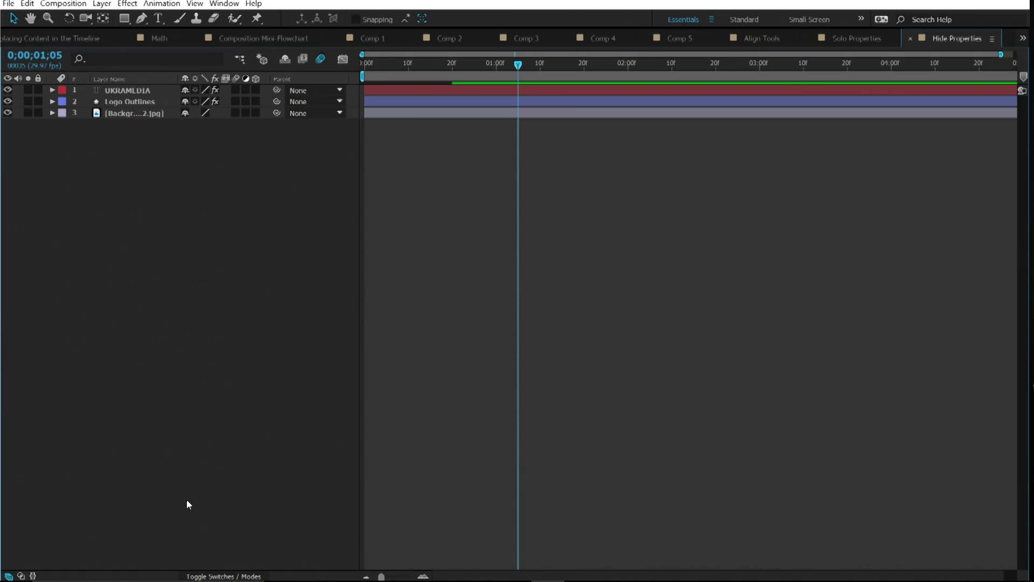
pyautogui.keyDown('ctrl'); pyautogui.click(52, 90); pyautogui.keyUp('ctrl')
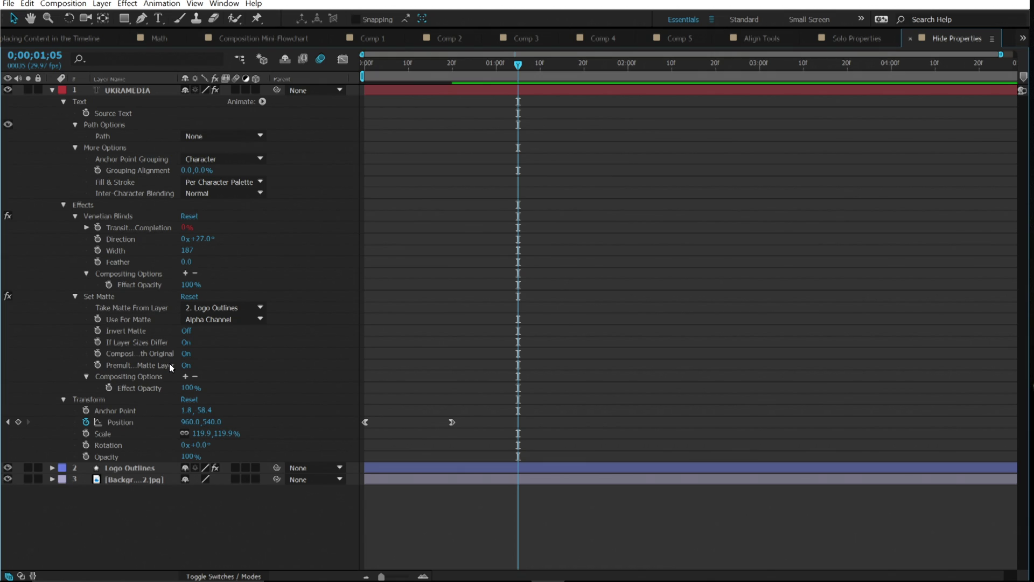
# Hide Width, Feather, Composite with Original, Set Matte, Fill & Stroke, Position and Anchor Point.
pyautogui.keyDown('alt'); pyautogui.keyDown('shift'); pyautogui.click(125, 251); pyautogui.keyUp('shift'); pyautogui.keyUp('alt')
pyautogui.keyDown('alt'); pyautogui.keyDown('shift'); pyautogui.click(122, 251); pyautogui.keyUp('shift'); pyautogui.keyUp('alt')
pyautogui.keyDown('alt'); pyautogui.keyDown('shift'); pyautogui.click(141, 331); pyautogui.keyUp('shift'); pyautogui.keyUp('alt')
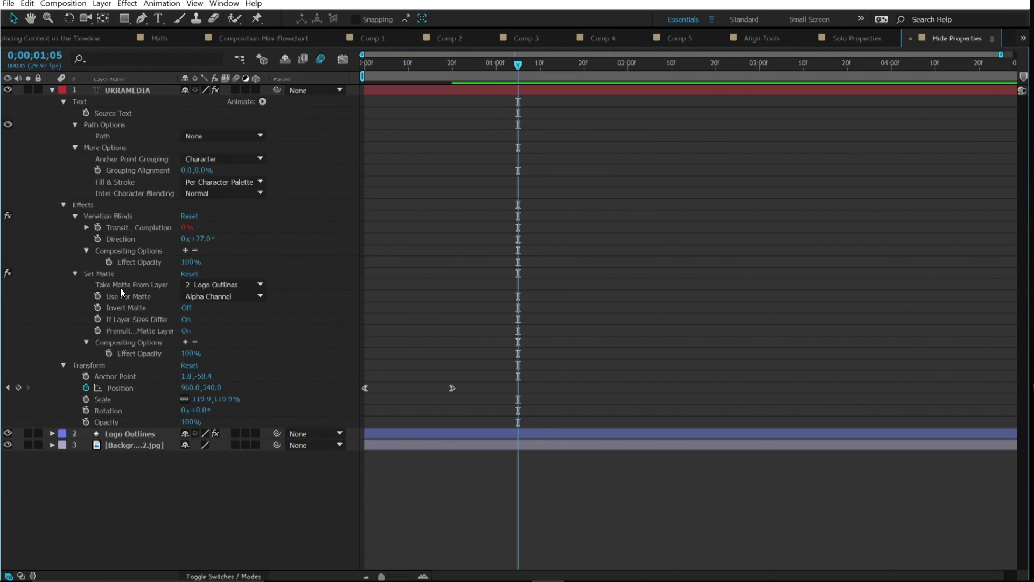
pyautogui.keyDown('alt'); pyautogui.keyDown('shift'); pyautogui.click(104, 272); pyautogui.keyUp('shift'); pyautogui.keyUp('alt')
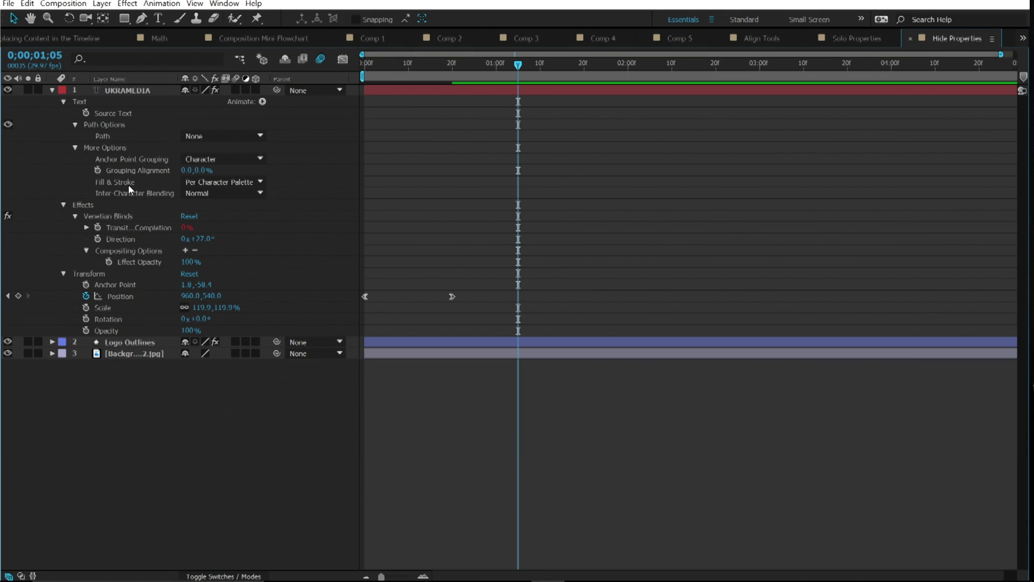
pyautogui.keyDown('alt'); pyautogui.keyDown('shift'); pyautogui.click(128, 185); pyautogui.keyUp('shift'); pyautogui.keyUp('alt')
pyautogui.keyDown('alt'); pyautogui.keyDown('shift'); pyautogui.click(120, 285); pyautogui.keyUp('shift'); pyautogui.keyUp('alt')
pyautogui.keyDown('alt'); pyautogui.keyDown('shift'); pyautogui.click(121, 275); pyautogui.keyUp('shift'); pyautogui.keyUp('alt')
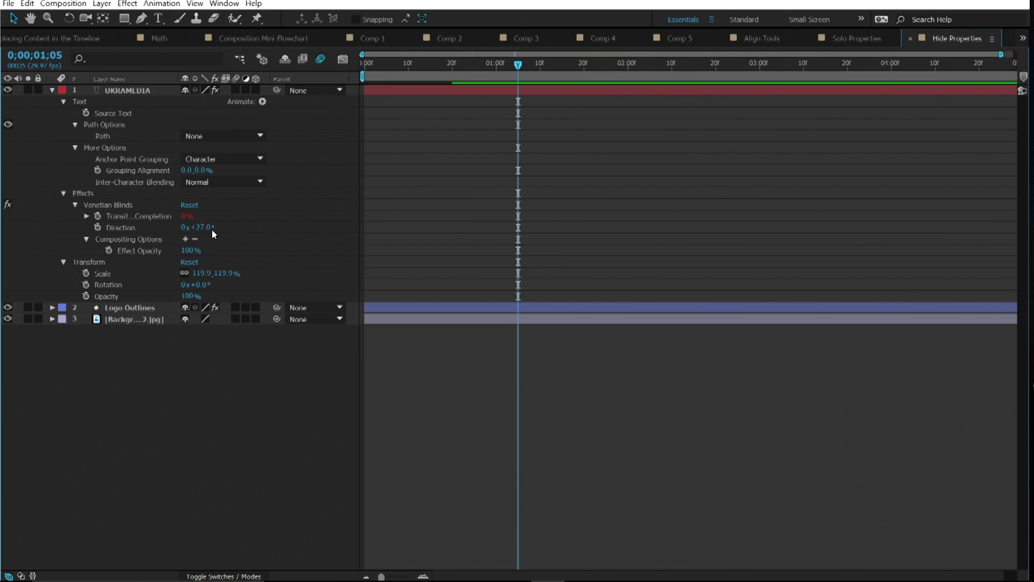
# Restore the normal layout and expand folder 13 to show Reversing Parent Value.
pyautogui.press('`')
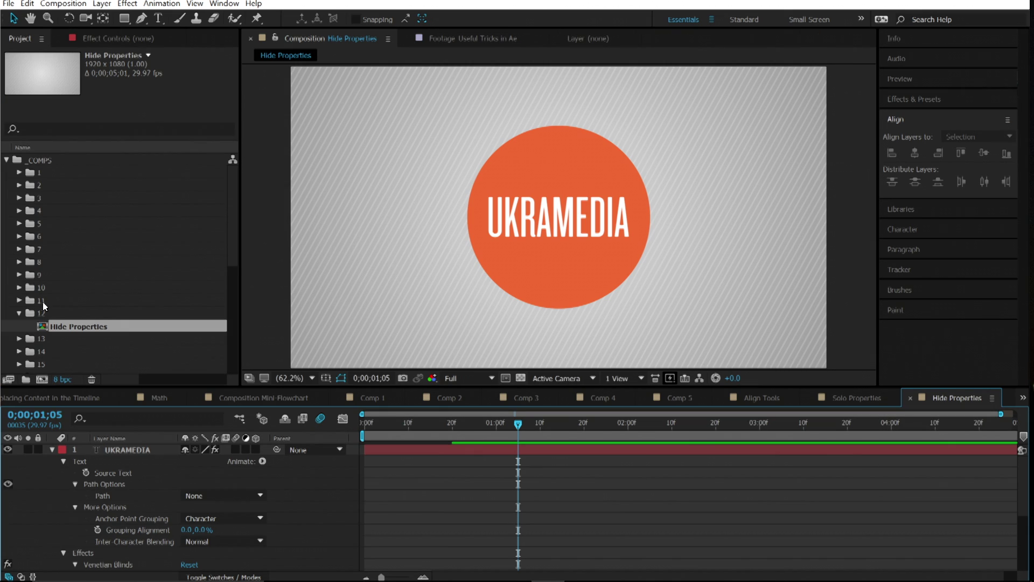
pyautogui.click(20, 311)
pyautogui.click(18, 326)
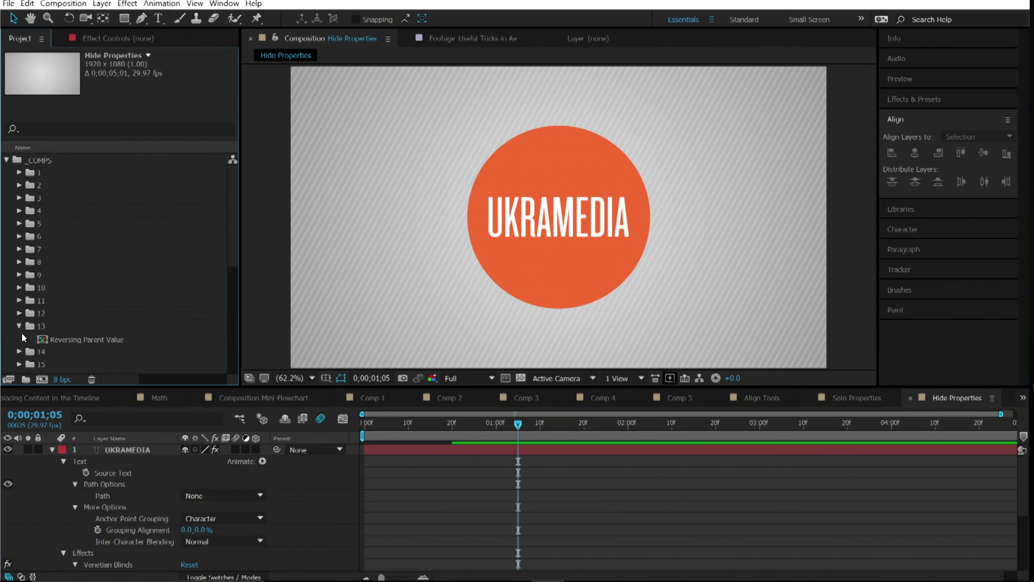
# Open Reversing Parent Value and pickwhip the text's Rotation expression to the Rotation layer's rotation.
pyautogui.doubleClick(112, 341)
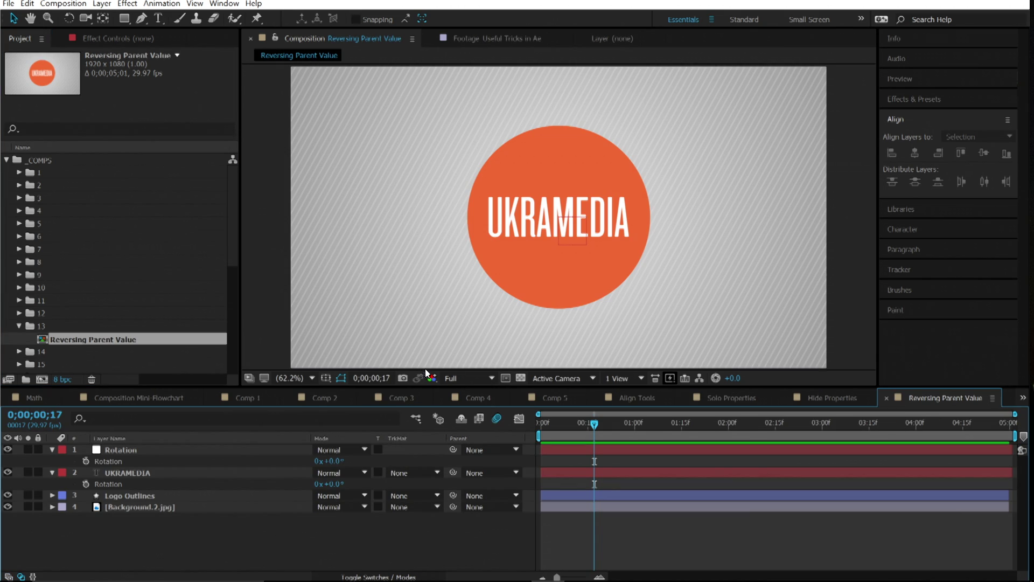
pyautogui.click(189, 451)
pyautogui.click(183, 472)
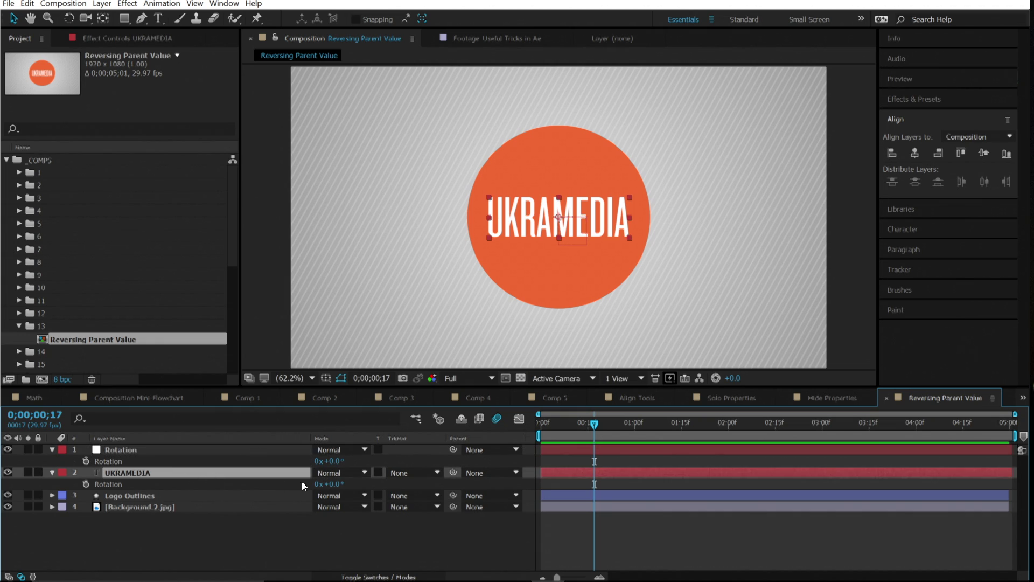
pyautogui.keyDown('alt'); pyautogui.click(86, 484); pyautogui.keyUp('alt')
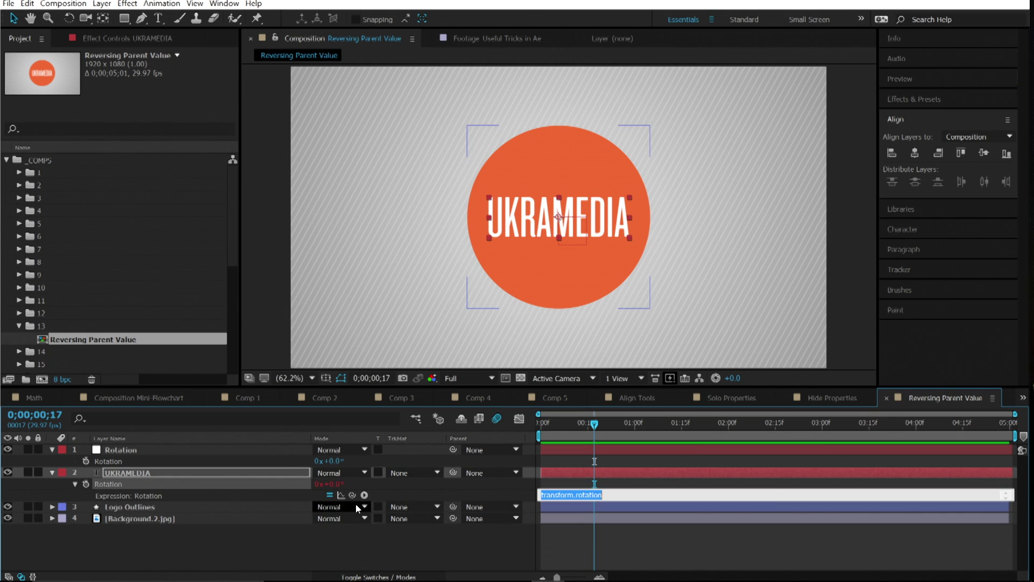
pyautogui.moveTo(353, 494); pyautogui.dragTo(146, 461)
# Test the link by rotating the Rotation layer, undoing each test rotation.
pyautogui.click(133, 446)
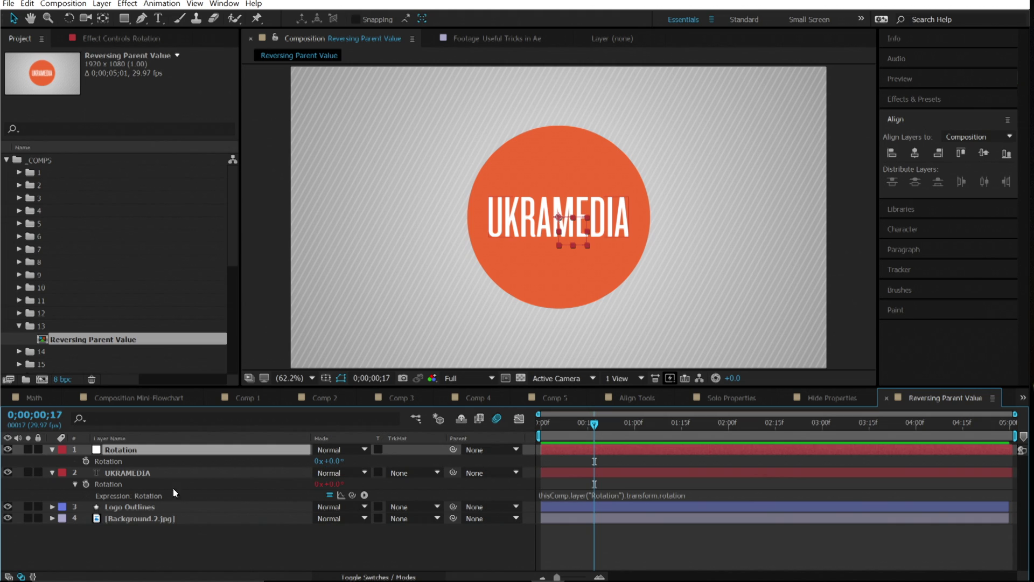
pyautogui.moveTo(341, 462)
pyautogui.mouseDown()
pyautogui.moveTo(380, 463)
pyautogui.moveTo(329, 462)
pyautogui.mouseUp()
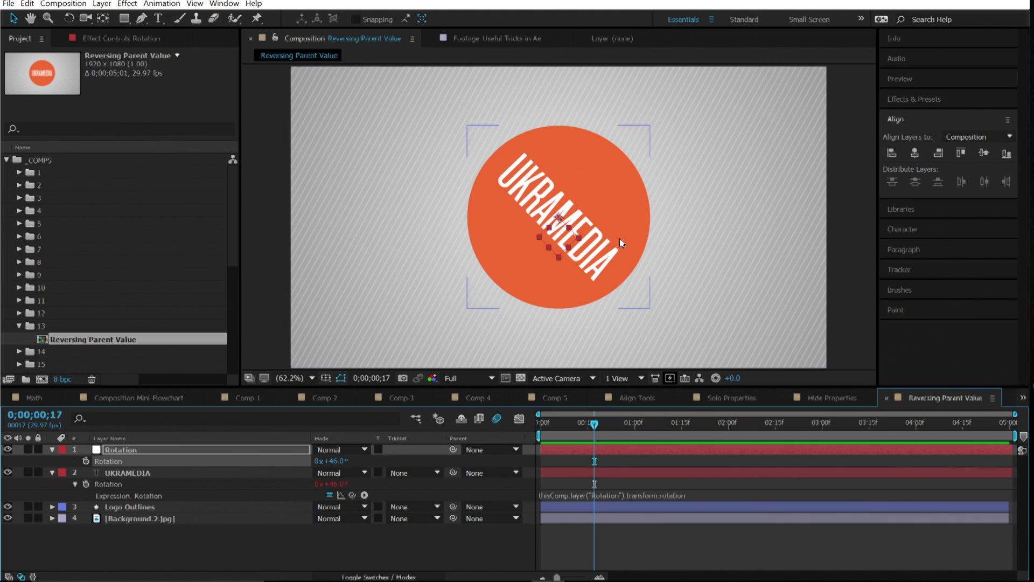
pyautogui.hotkey('ctrl', 'z')
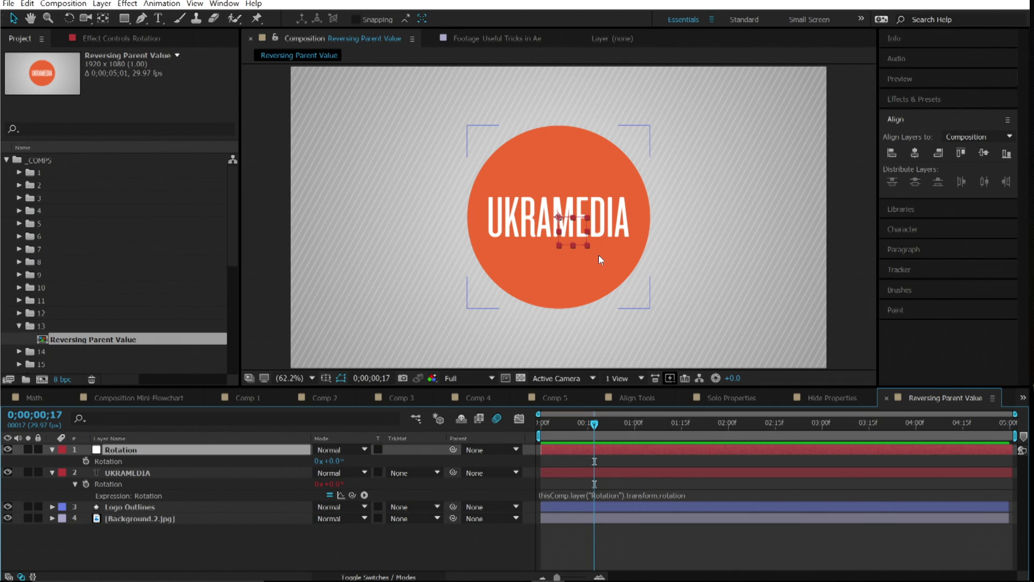
pyautogui.moveTo(338, 461); pyautogui.dragTo(365, 458)
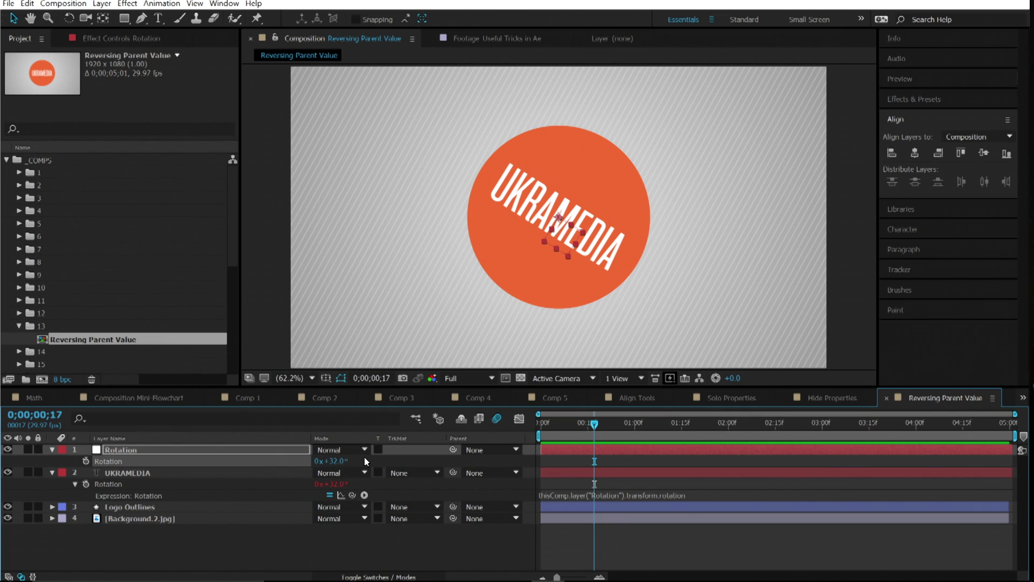
pyautogui.hotkey('ctrl', 'z')
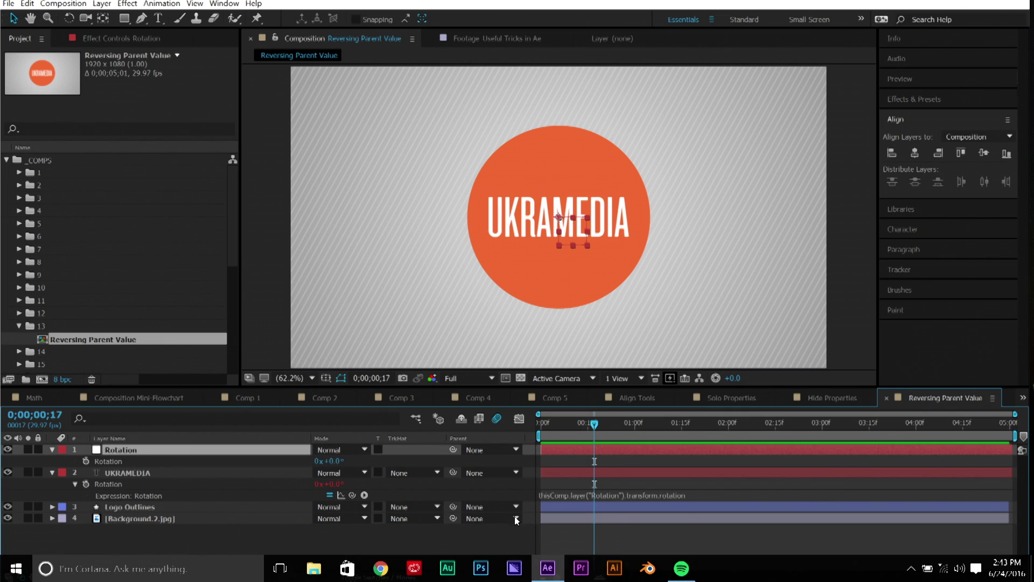
# Append *-1 to the rotation expression so the text counter-rotates, then test and undo.
pyautogui.click(702, 495)
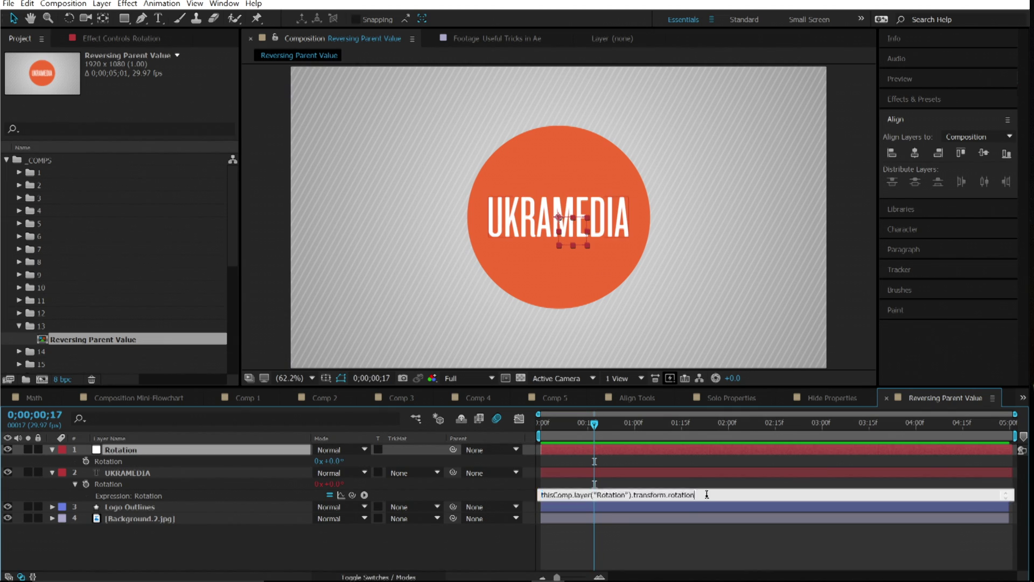
pyautogui.write('*-1')
pyautogui.press('KP_Enter')
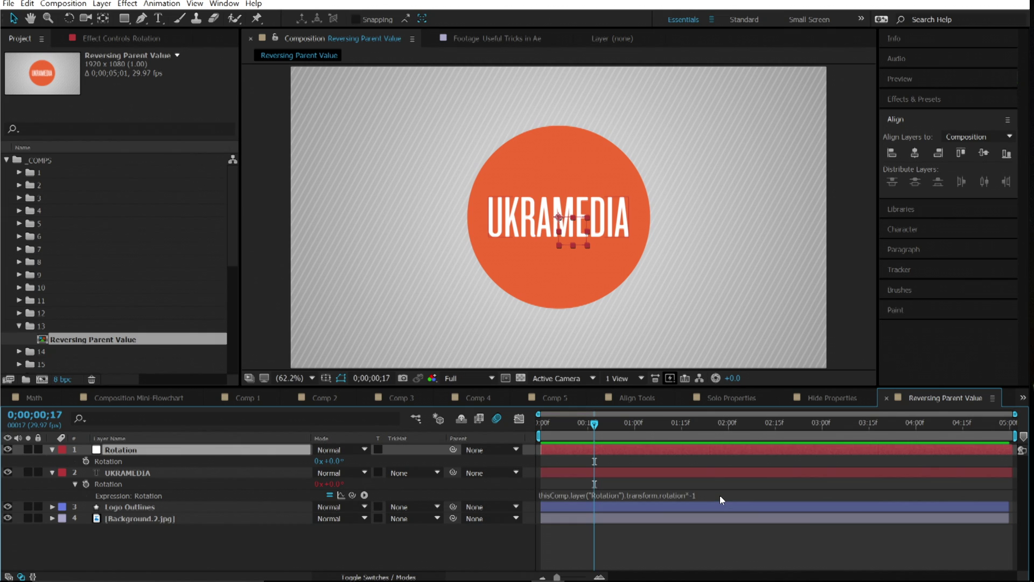
pyautogui.moveTo(335, 461); pyautogui.dragTo(360, 469)
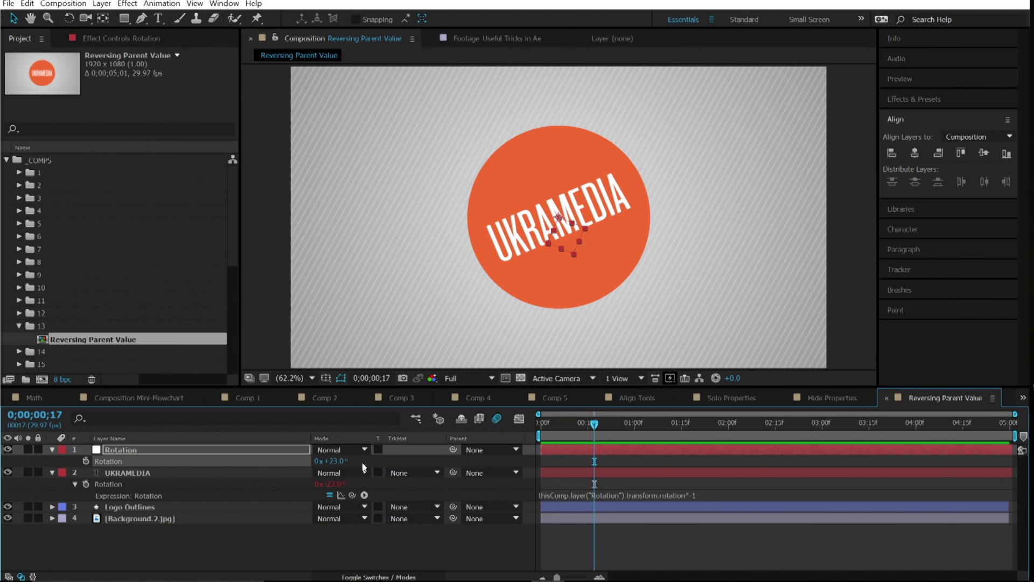
pyautogui.hotkey('ctrl', 'z')
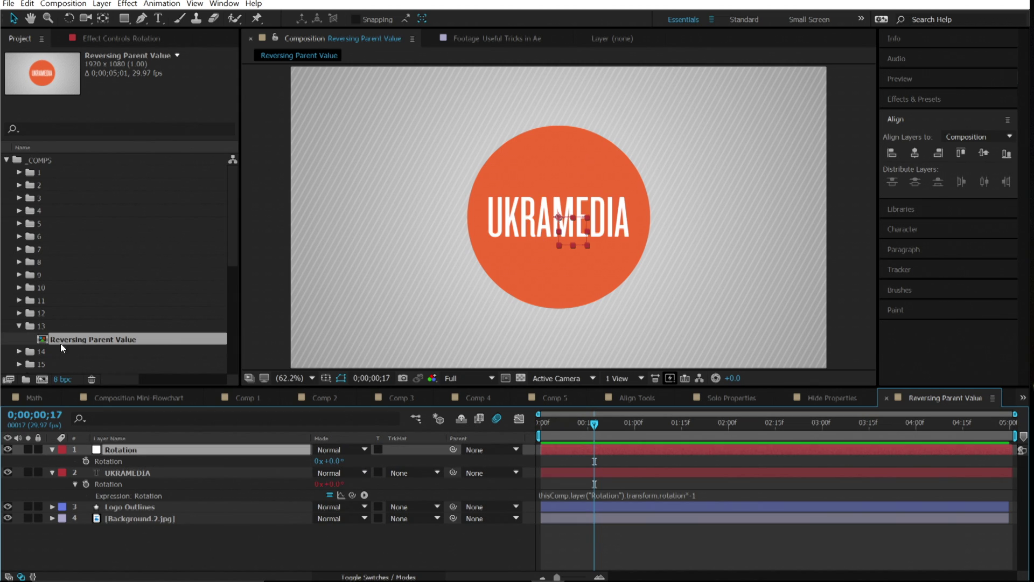
# Collapse folder 13 and expand folder 14 to reveal Sequence Layers.
pyautogui.click(19, 326)
pyautogui.click(20, 338)
pyautogui.scroll(-1, 97, 344)
# Open the Sequence Layers comp, enlarge the viewer and preview the circles scaling in.
pyautogui.doubleClick(98, 314)
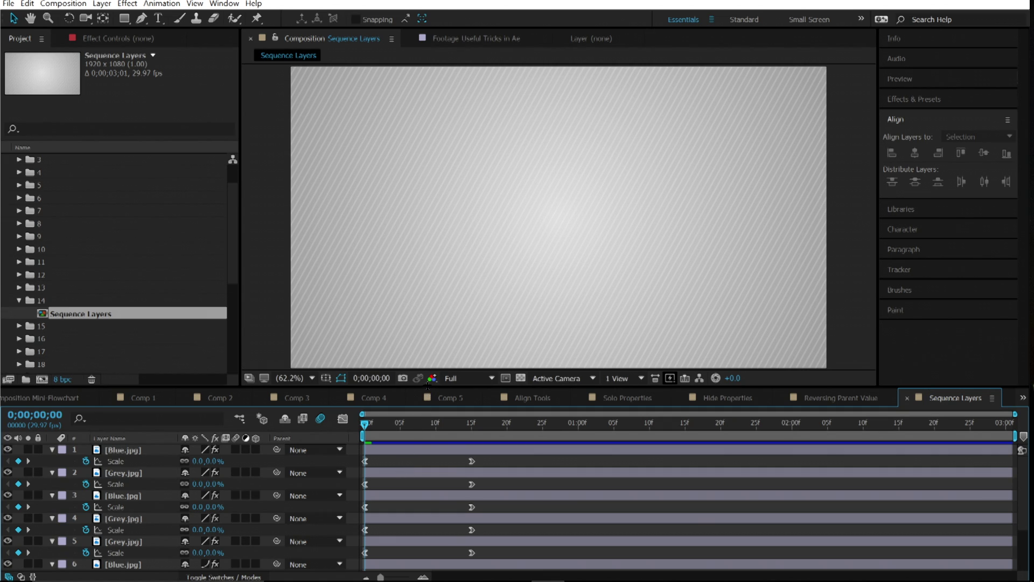
pyautogui.moveTo(427, 386); pyautogui.dragTo(431, 339)
pyautogui.press('space')
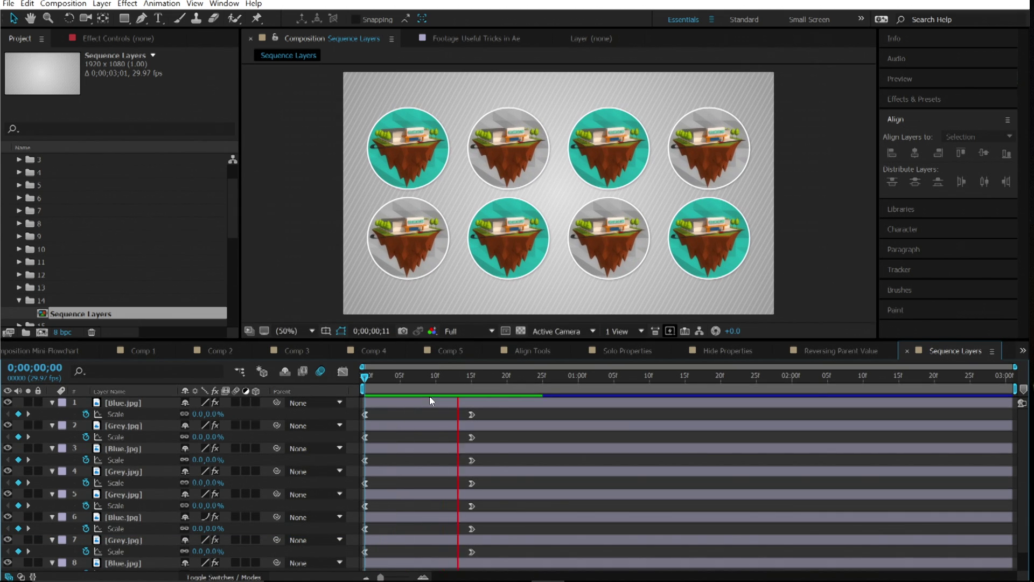
pyautogui.press('space')
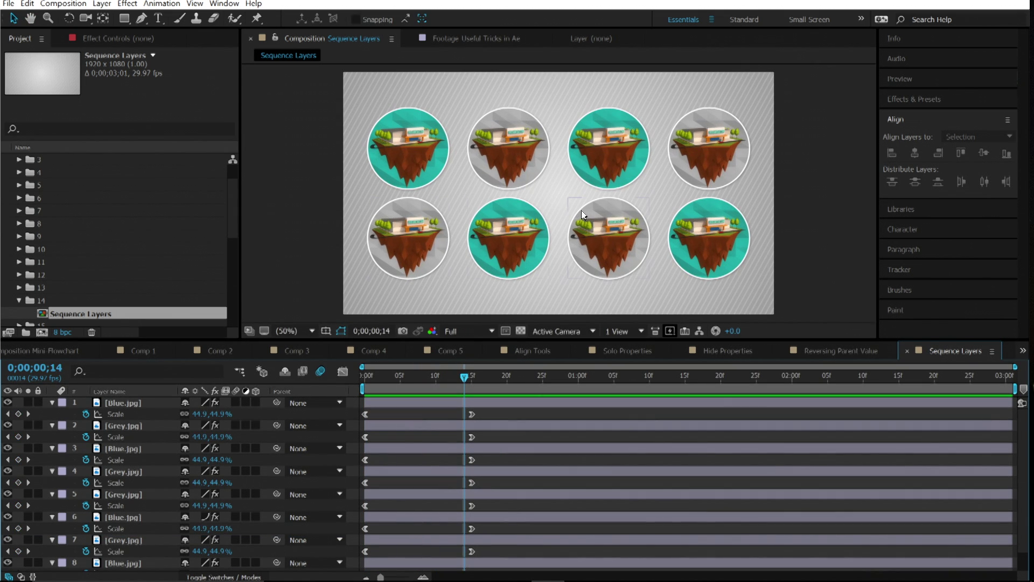
pyautogui.moveTo(440, 377); pyautogui.dragTo(383, 403)
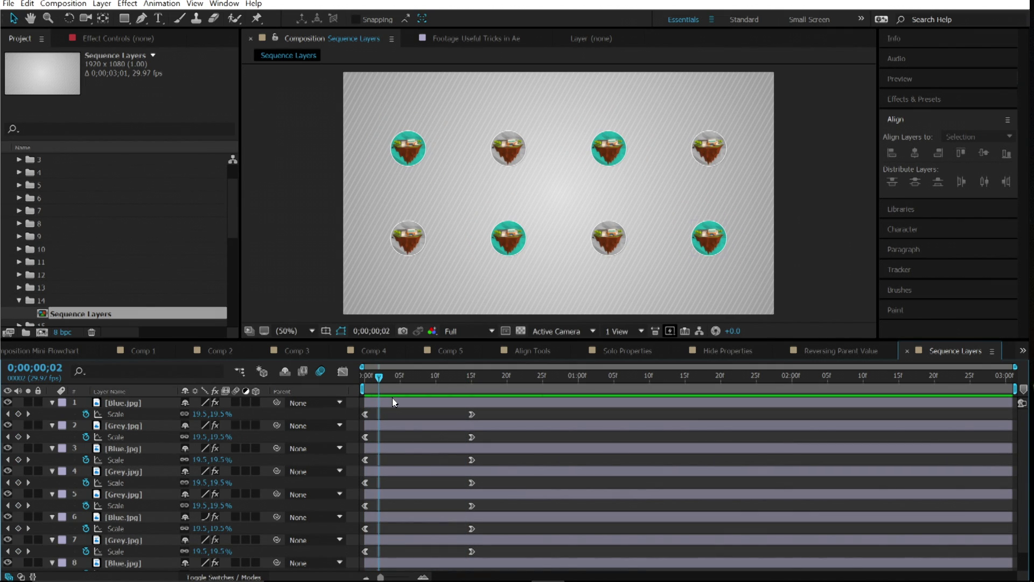
# Select all eight circle layers and trim their out points to frame 4.
pyautogui.click(123, 403)
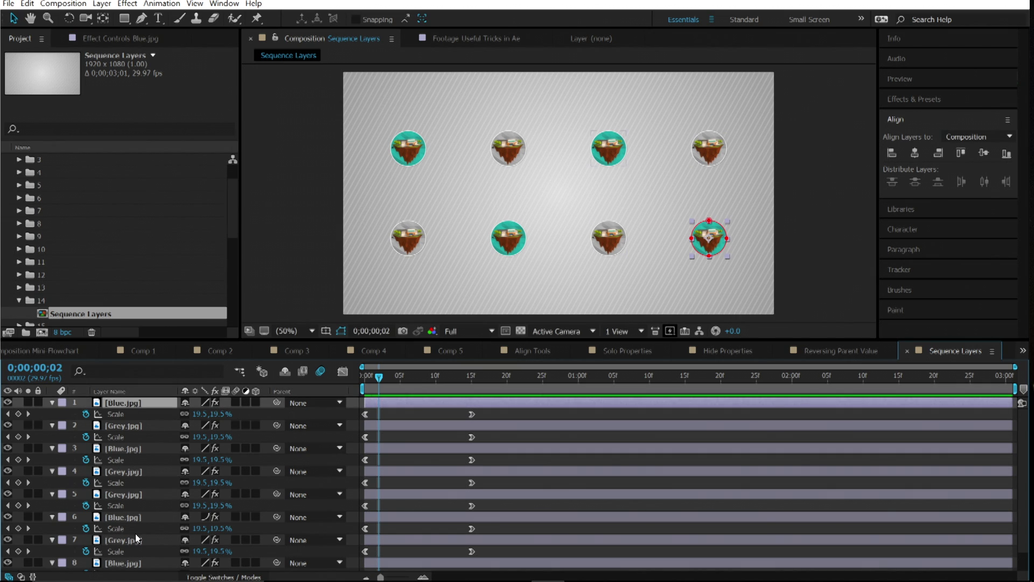
pyautogui.keyDown('shift'); pyautogui.click(134, 563); pyautogui.keyUp('shift')
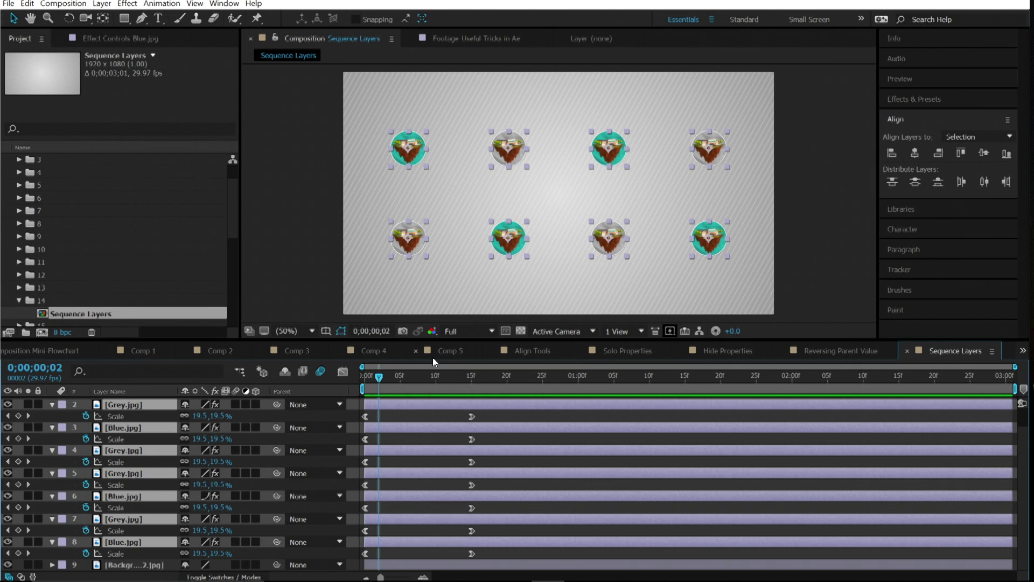
pyautogui.moveTo(441, 340); pyautogui.dragTo(441, 316)
pyautogui.press('Home')
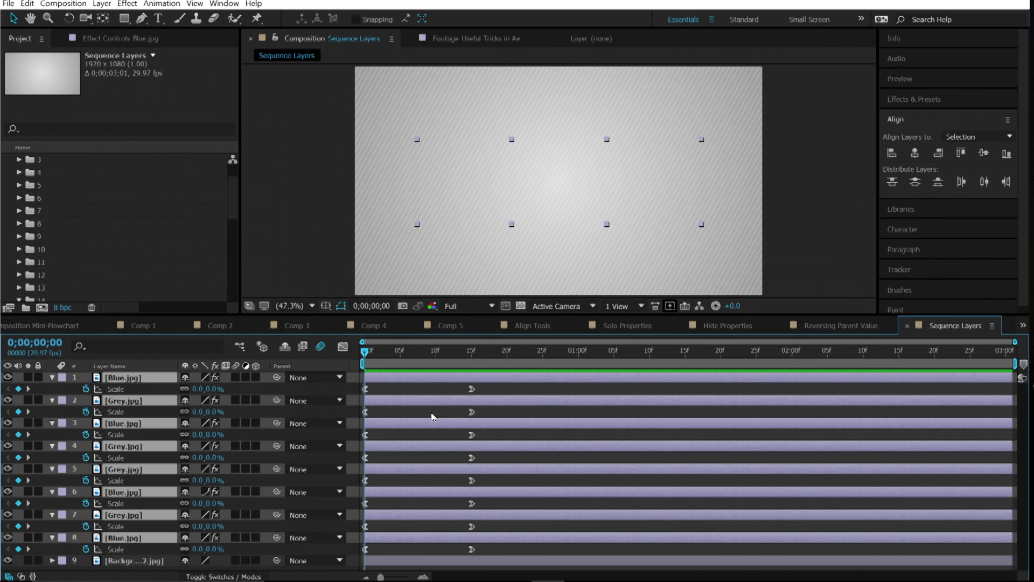
pyautogui.press('space')
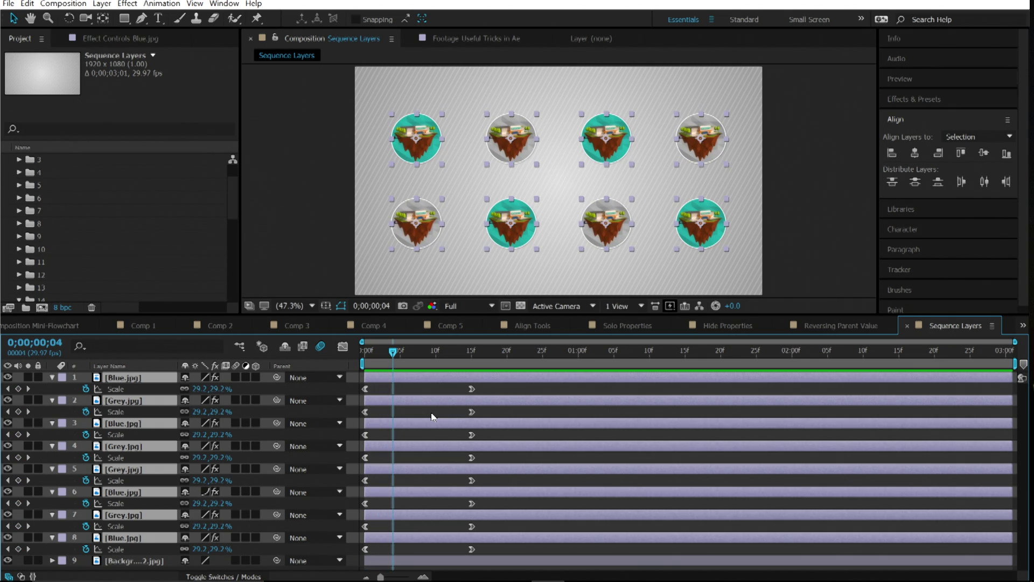
pyautogui.hotkey('alt', ']')
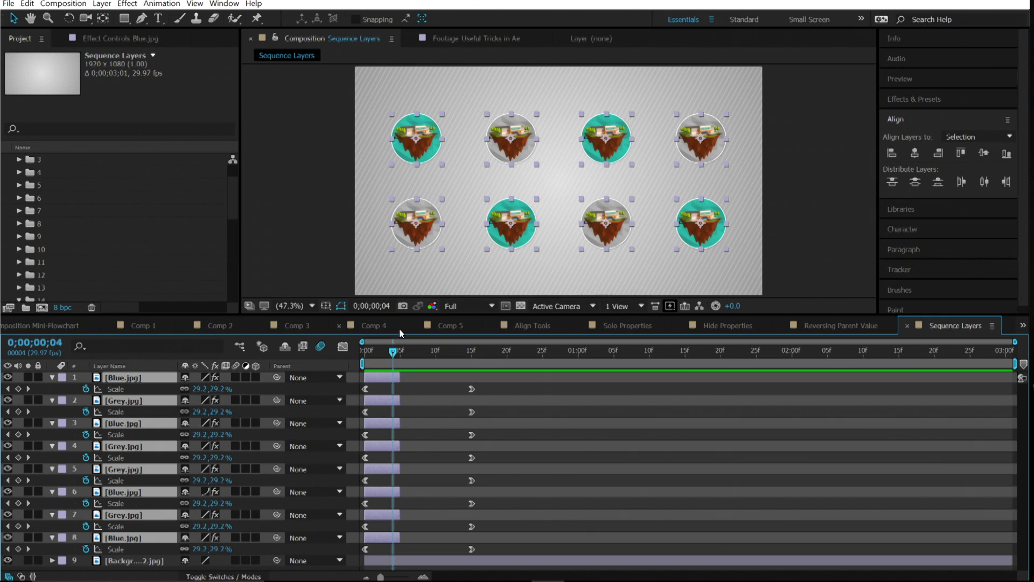
pyautogui.rightClick(385, 377)
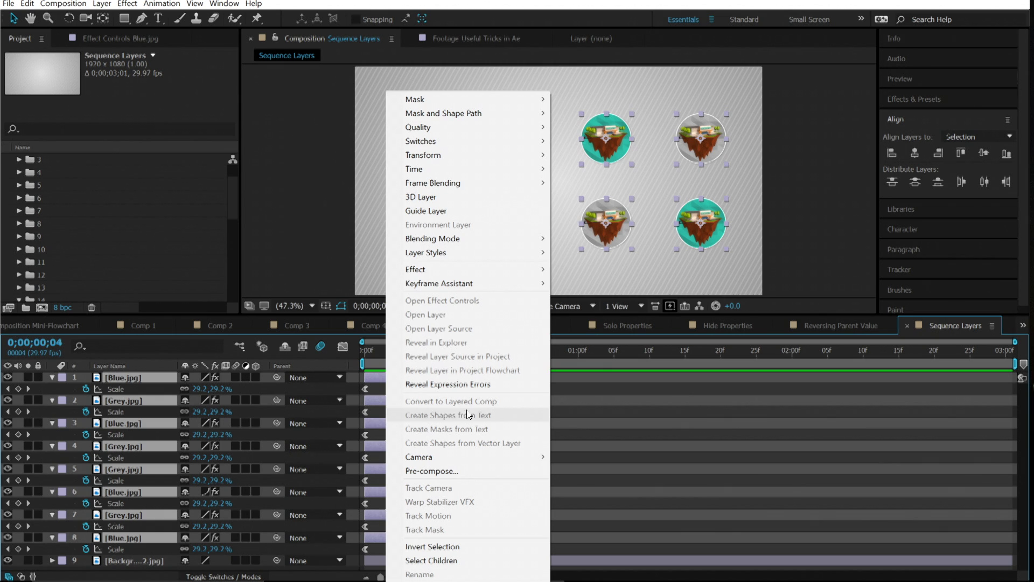
pyautogui.moveTo(487, 283)
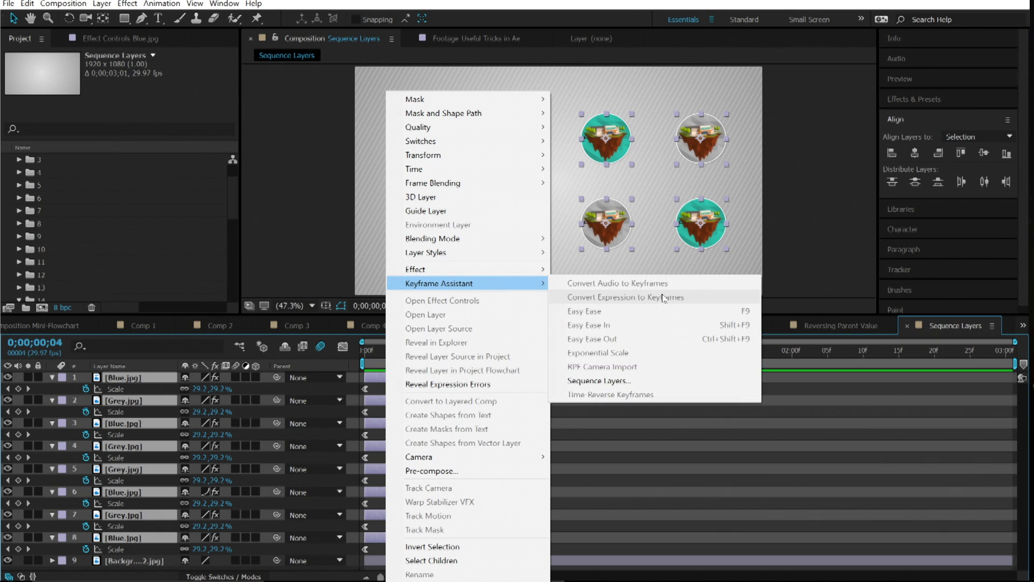
pyautogui.click(647, 380)
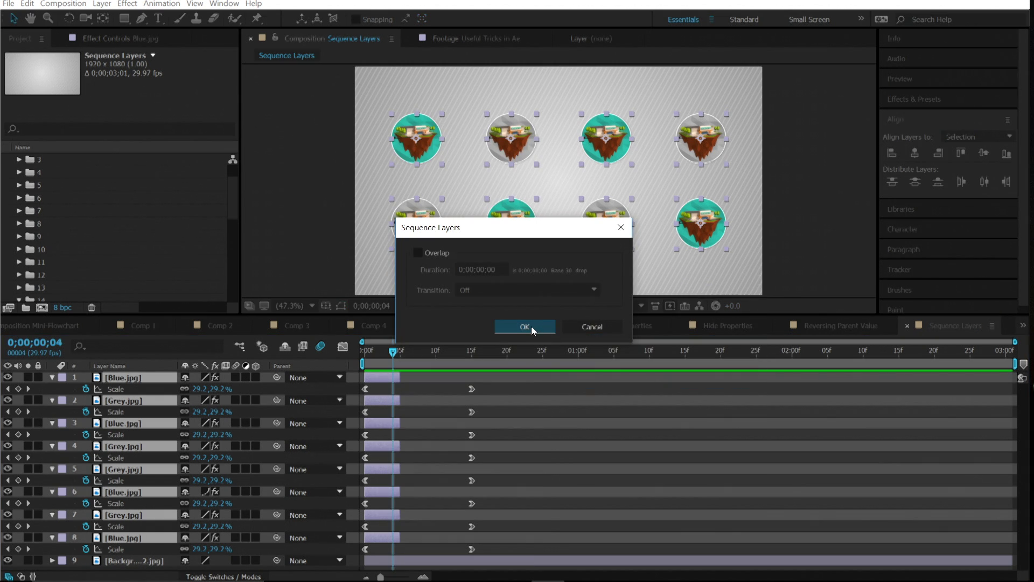
pyautogui.click(531, 326)
pyautogui.moveTo(389, 360); pyautogui.dragTo(421, 371)
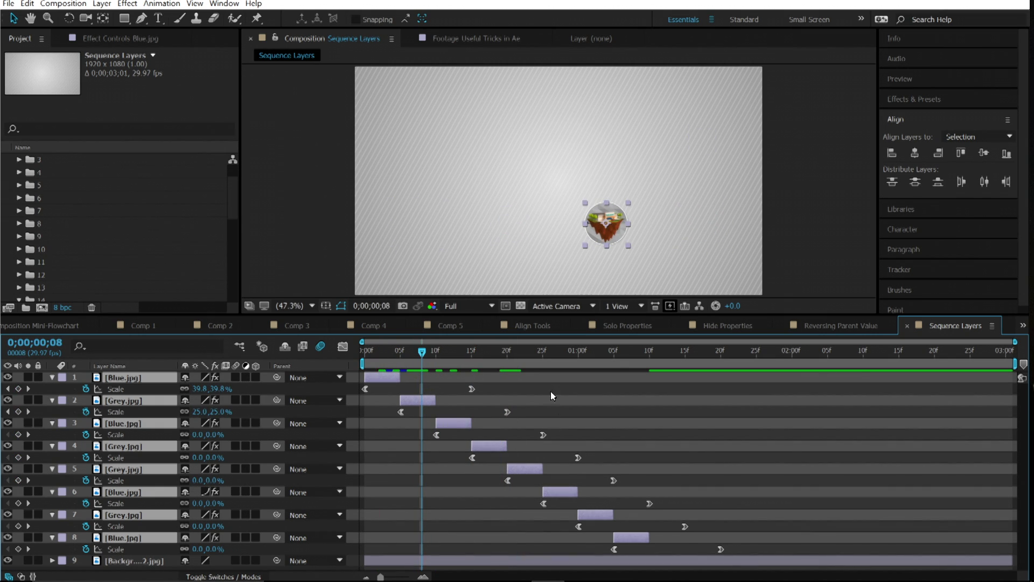
pyautogui.moveTo(531, 352); pyautogui.dragTo(1019, 388)
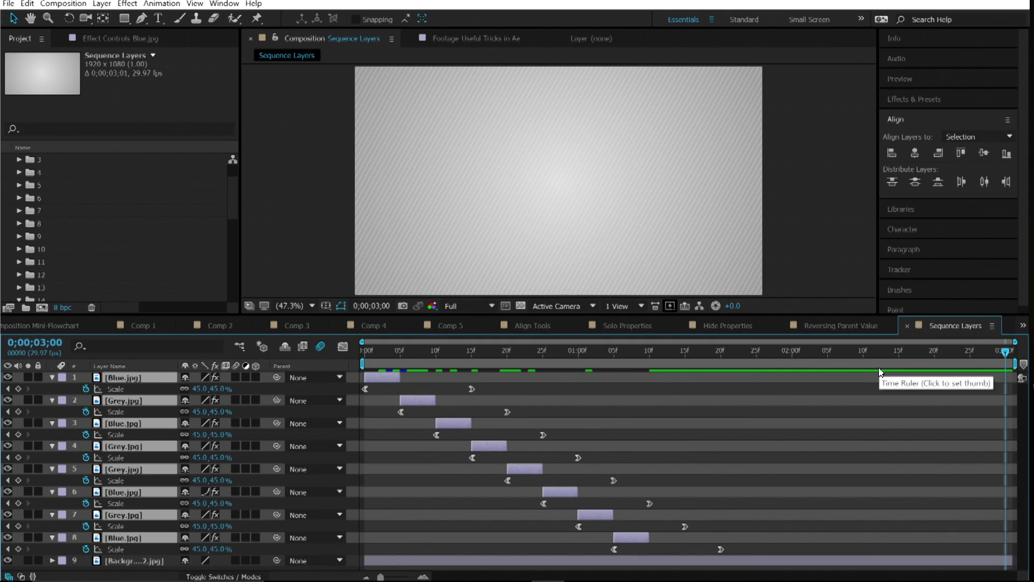
pyautogui.hotkey('ctrl', 'z')
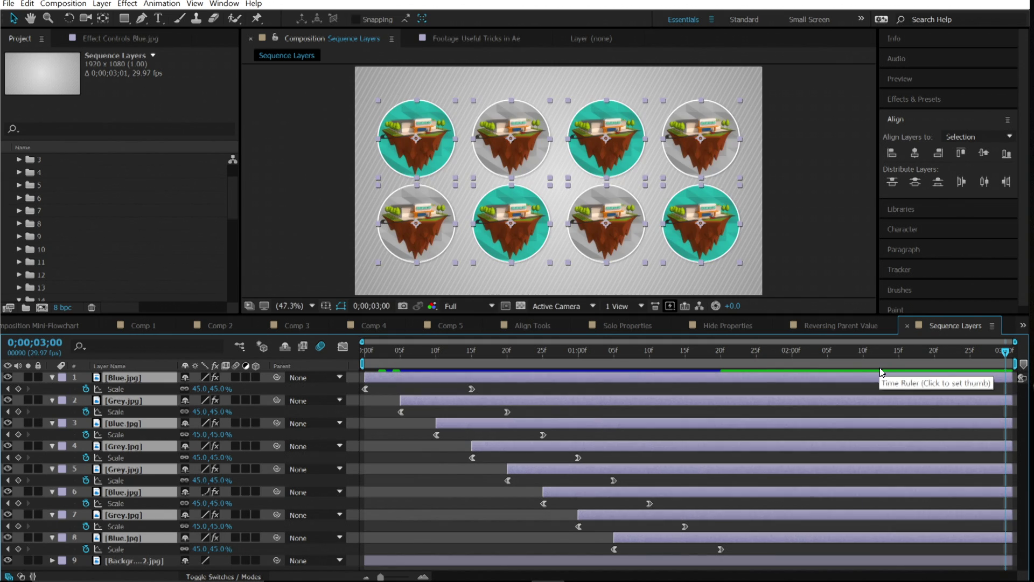
pyautogui.press('space')
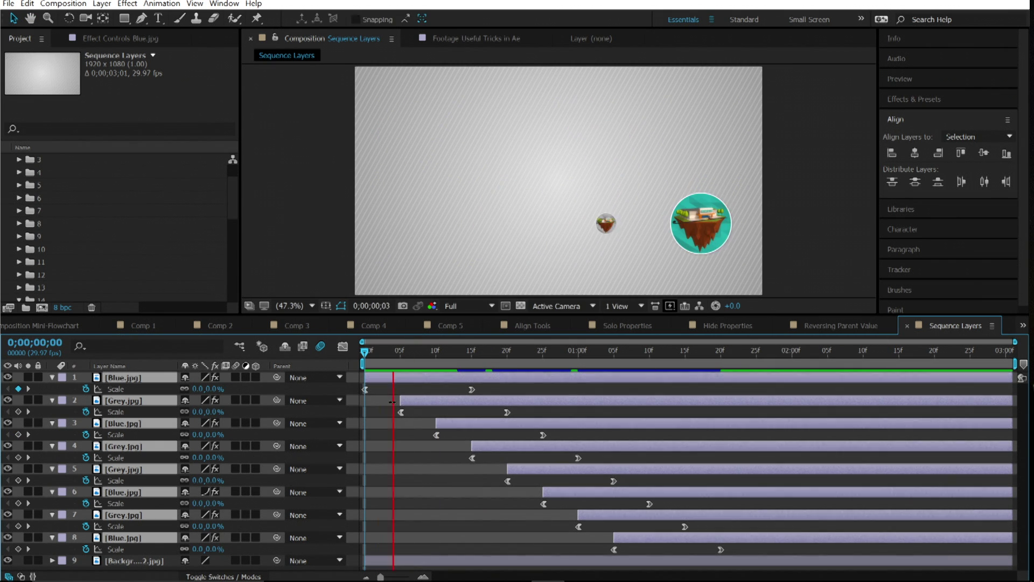
pyautogui.press('space')
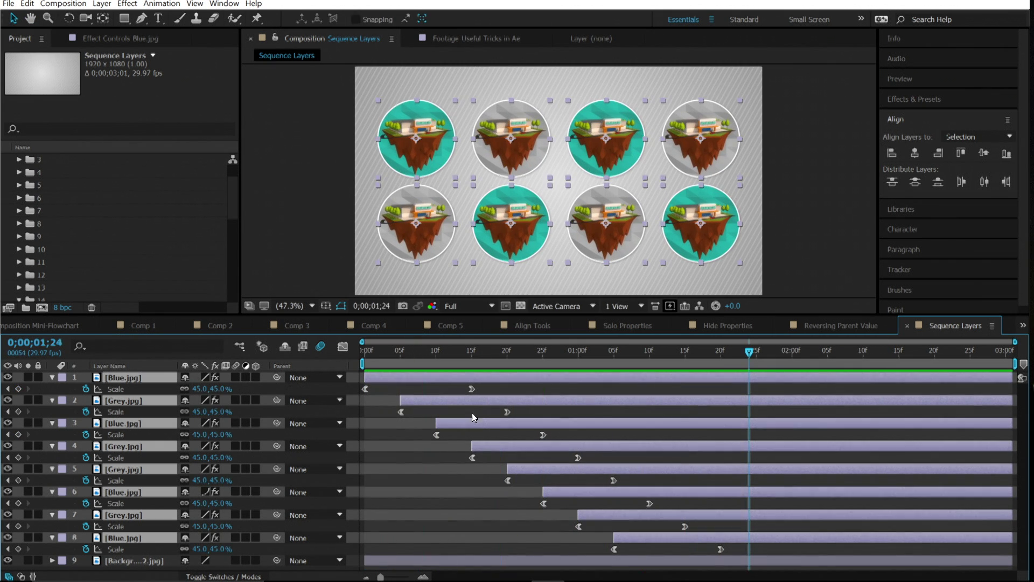
pyautogui.hotkey('ctrl', 'z')
pyautogui.hotkey('ctrl', 'z')
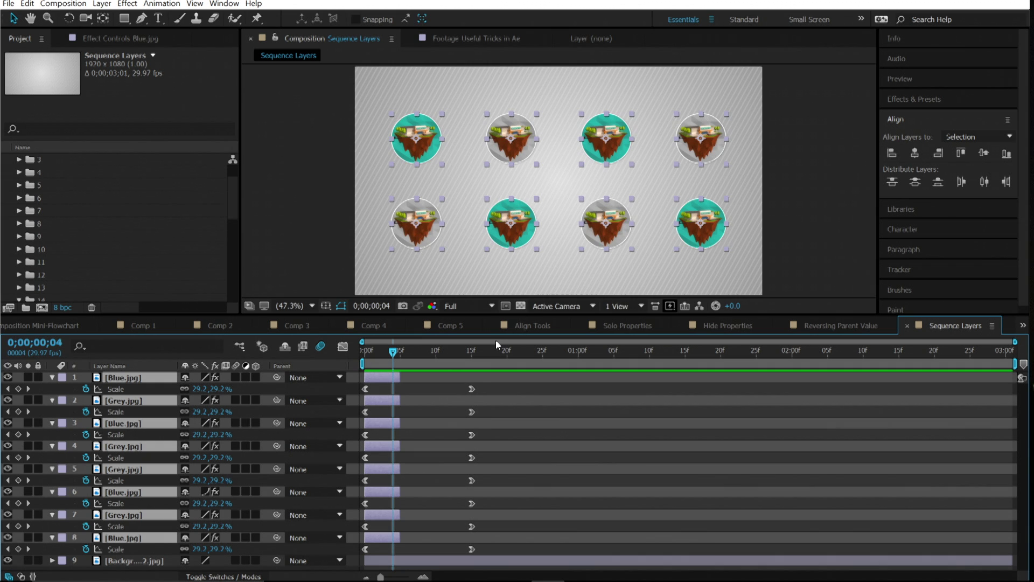
pyautogui.click(407, 413)
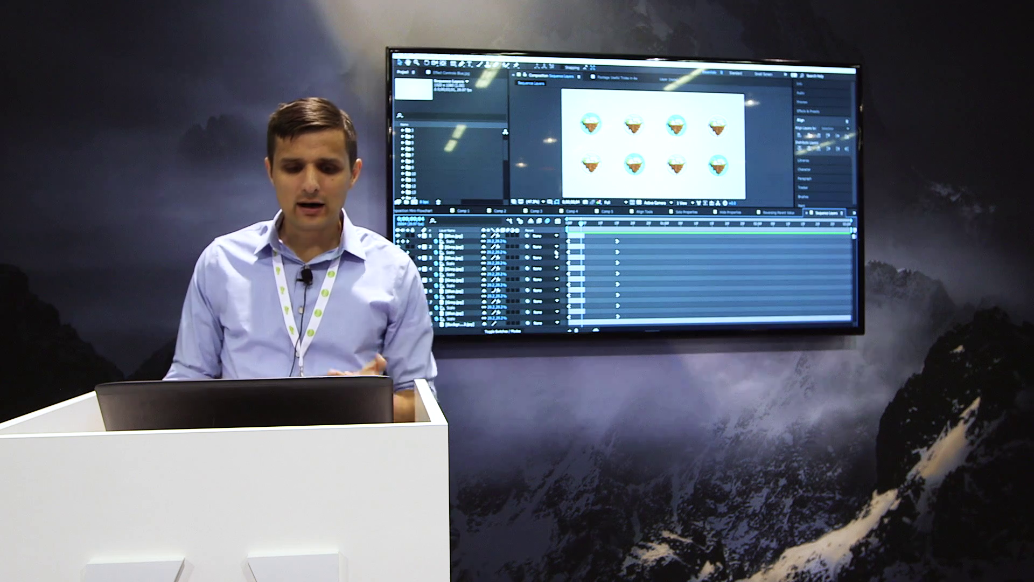
# Ctrl-select the layers in scattered order: 1, 4, 6, 3, 7, 8, background, 2, 5.
pyautogui.click(455, 235)
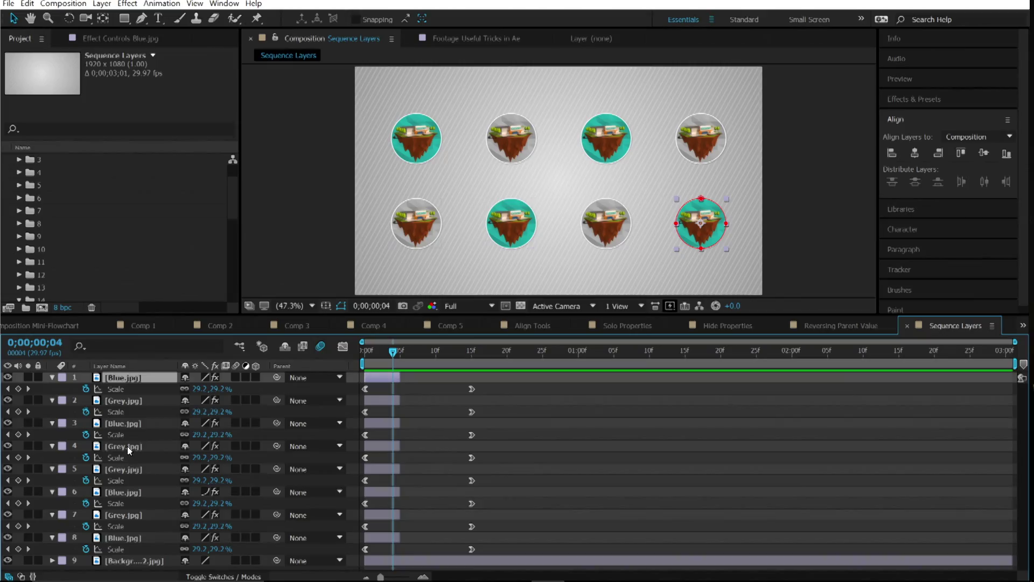
pyautogui.keyDown('ctrl'); pyautogui.click(127, 446); pyautogui.keyUp('ctrl')
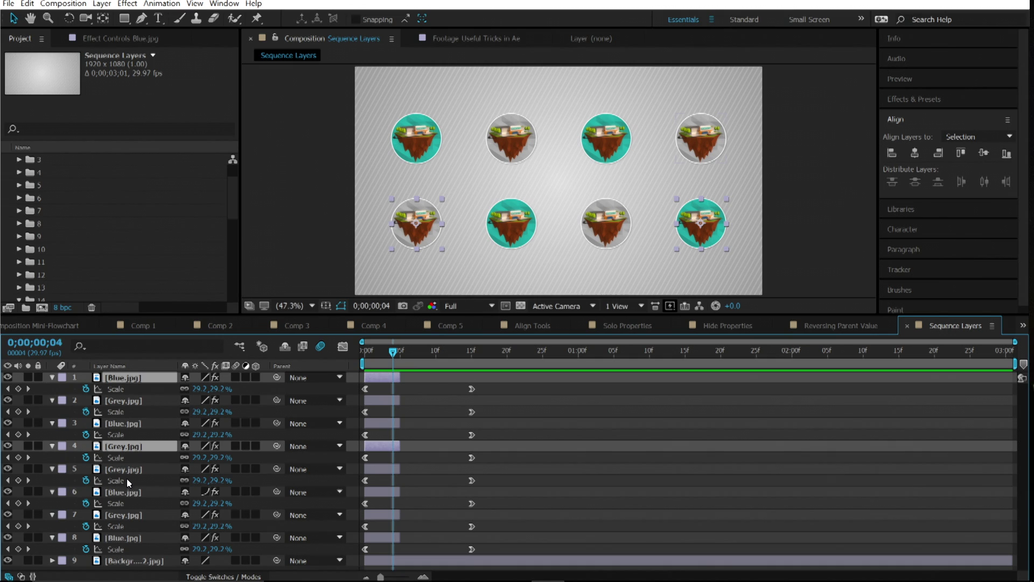
pyautogui.keyDown('ctrl'); pyautogui.click(132, 492); pyautogui.keyUp('ctrl')
pyautogui.keyDown('ctrl'); pyautogui.click(138, 424); pyautogui.keyUp('ctrl')
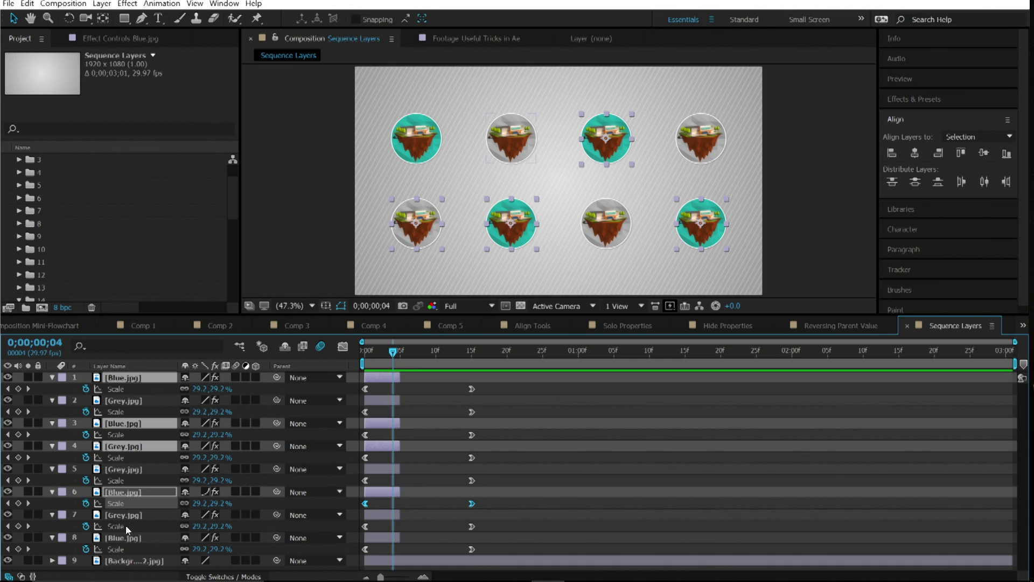
pyautogui.keyDown('ctrl'); pyautogui.click(126, 515); pyautogui.keyUp('ctrl')
pyautogui.keyDown('ctrl'); pyautogui.click(125, 538); pyautogui.keyUp('ctrl')
pyautogui.keyDown('ctrl'); pyautogui.click(129, 561); pyautogui.keyUp('ctrl')
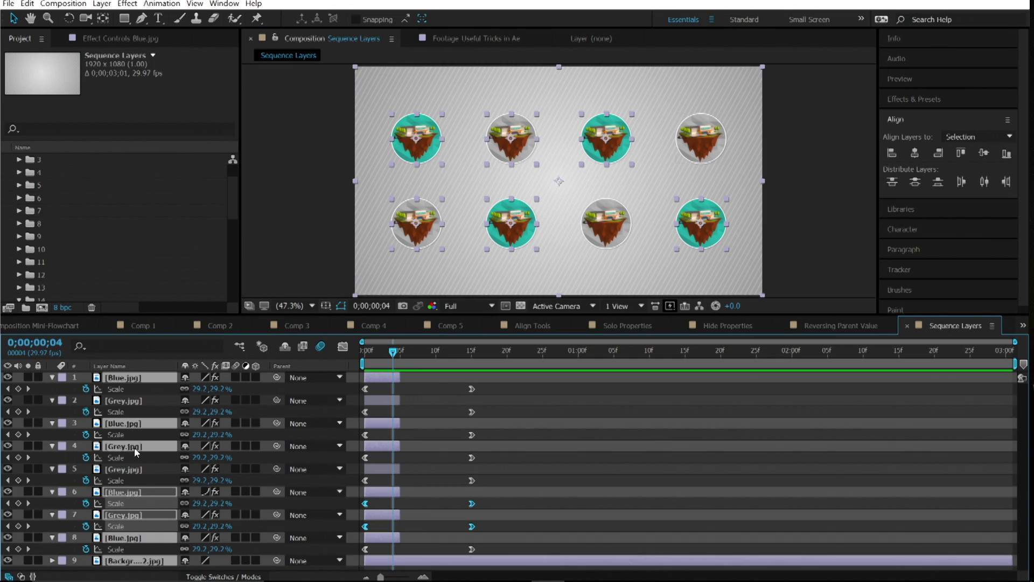
pyautogui.keyDown('ctrl'); pyautogui.click(130, 404); pyautogui.keyUp('ctrl')
pyautogui.keyDown('ctrl'); pyautogui.click(123, 469); pyautogui.keyUp('ctrl')
# Sequence the selected layers in selection order with Keyframe Assistant > Sequence Layers.
pyautogui.rightClick(381, 406)
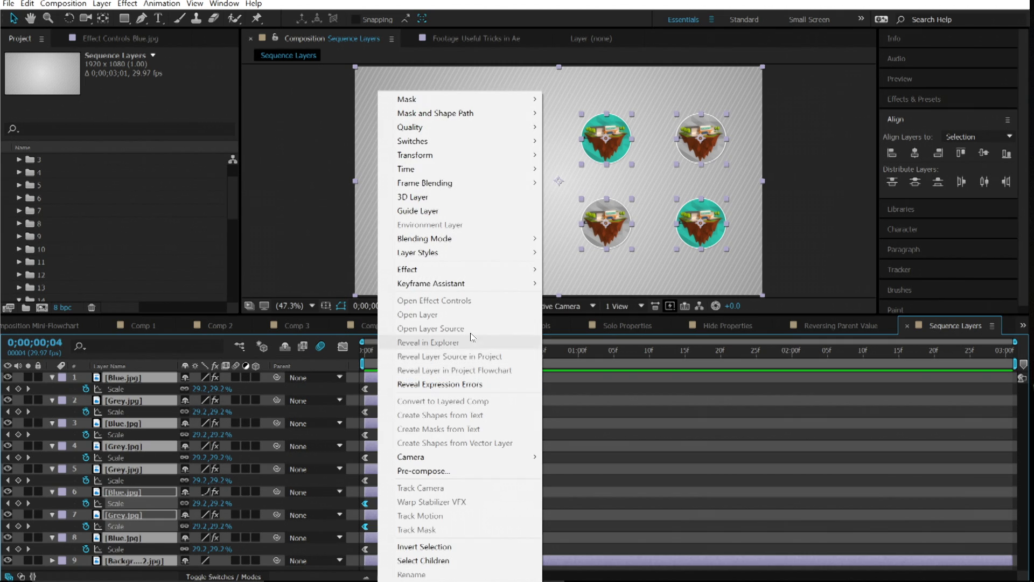
pyautogui.moveTo(462, 289)
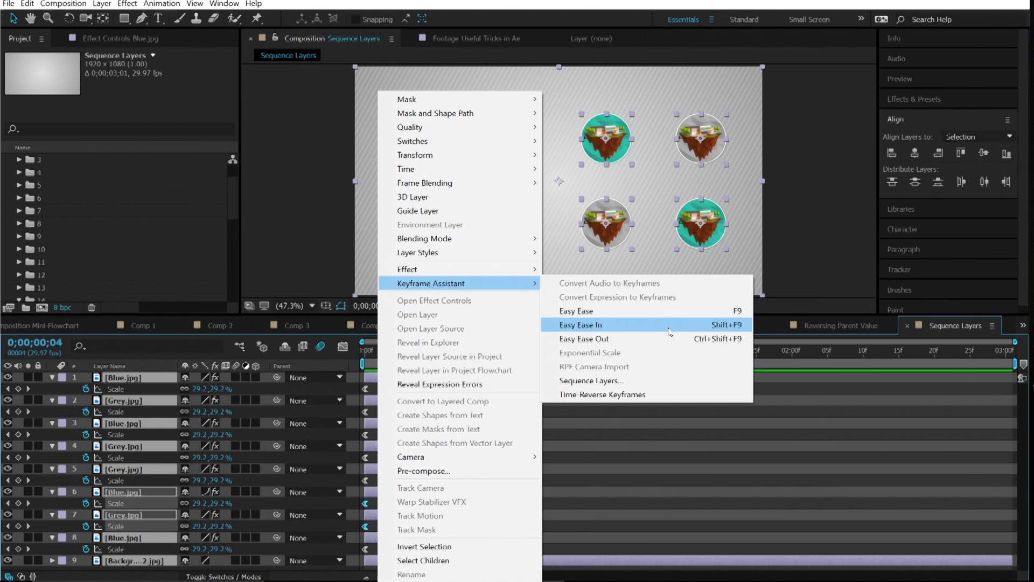
pyautogui.click(652, 381)
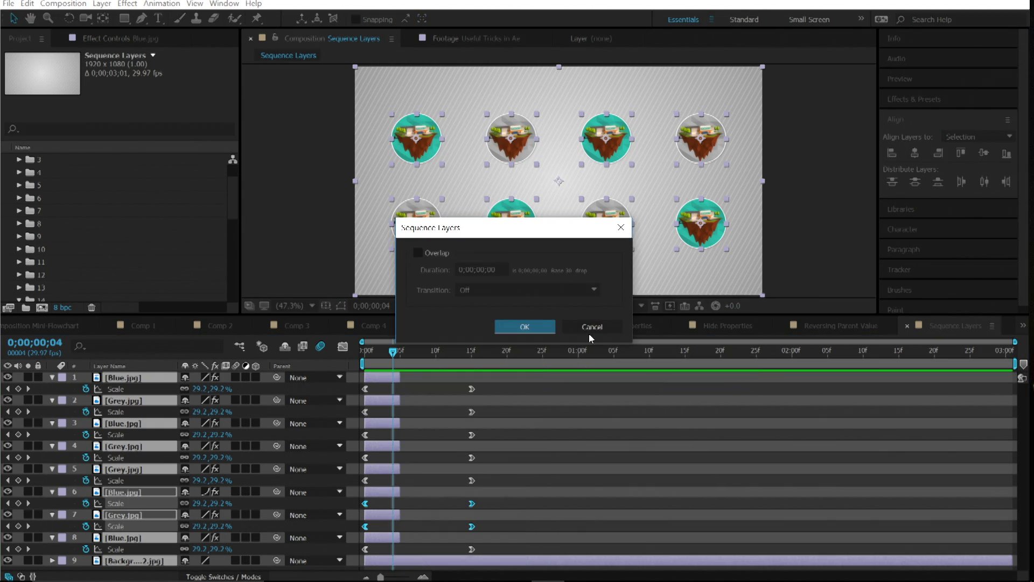
pyautogui.click(539, 326)
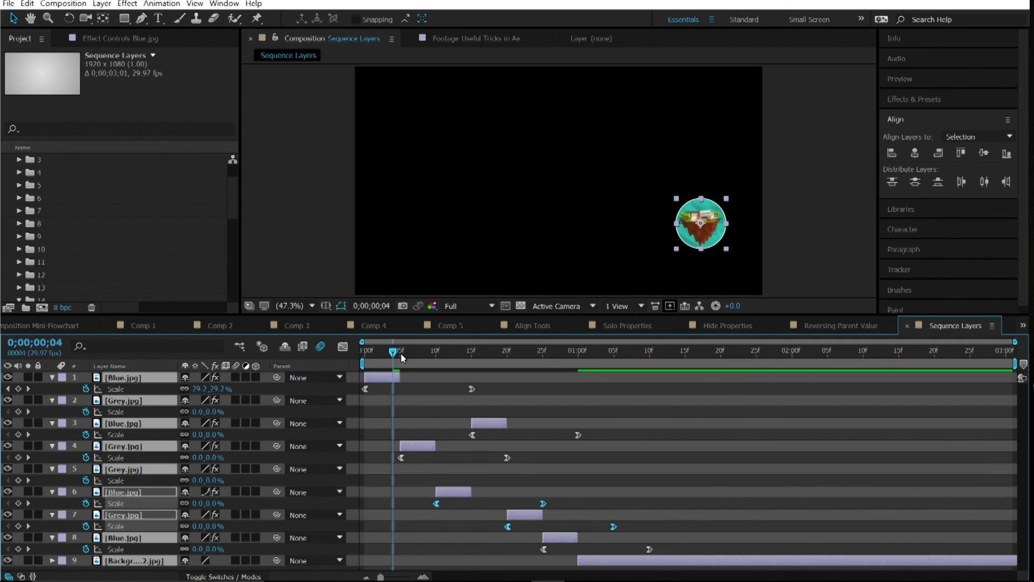
# Preview the scattered pop-in, extend every selected layer to the comp end, and replay it.
pyautogui.moveTo(400, 353); pyautogui.dragTo(357, 360)
pyautogui.press('space')
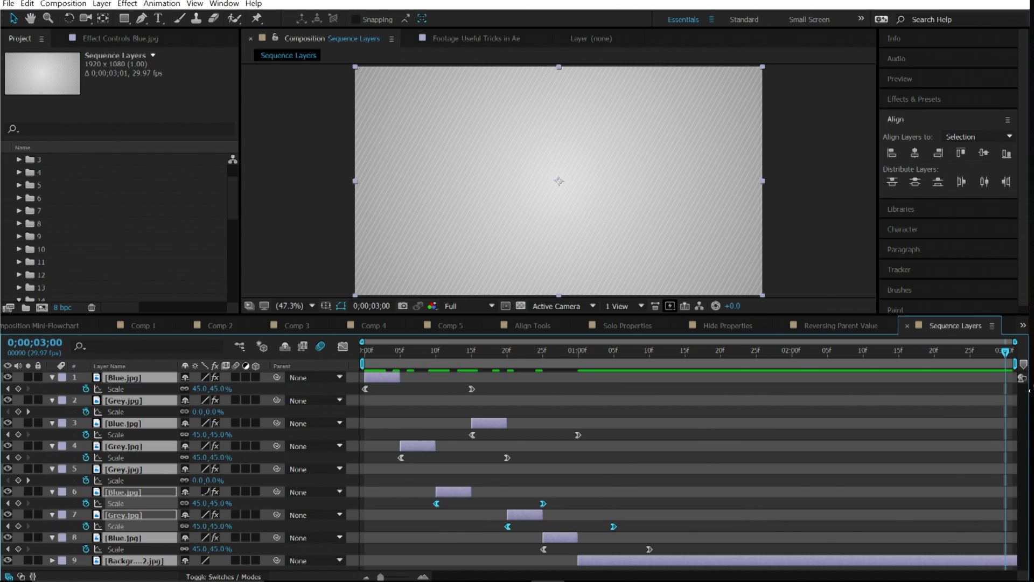
pyautogui.hotkey('alt', ']')
pyautogui.moveTo(668, 355); pyautogui.dragTo(311, 359)
pyautogui.press('space')
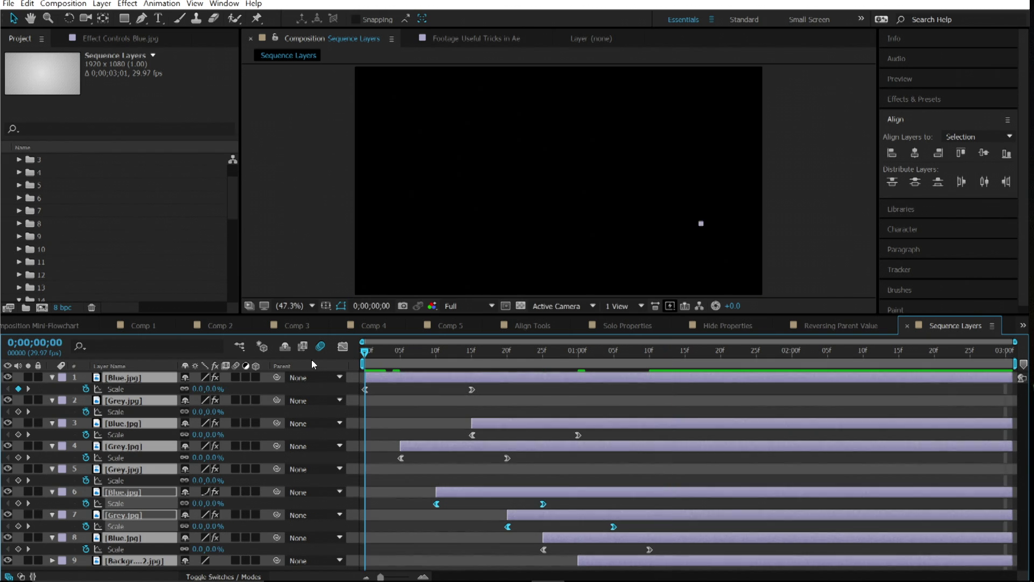
pyautogui.press('space')
pyautogui.click(530, 405)
# Open the Reset Rotation and Scale comp from project folder 15.
pyautogui.scroll(-2, 111, 269)
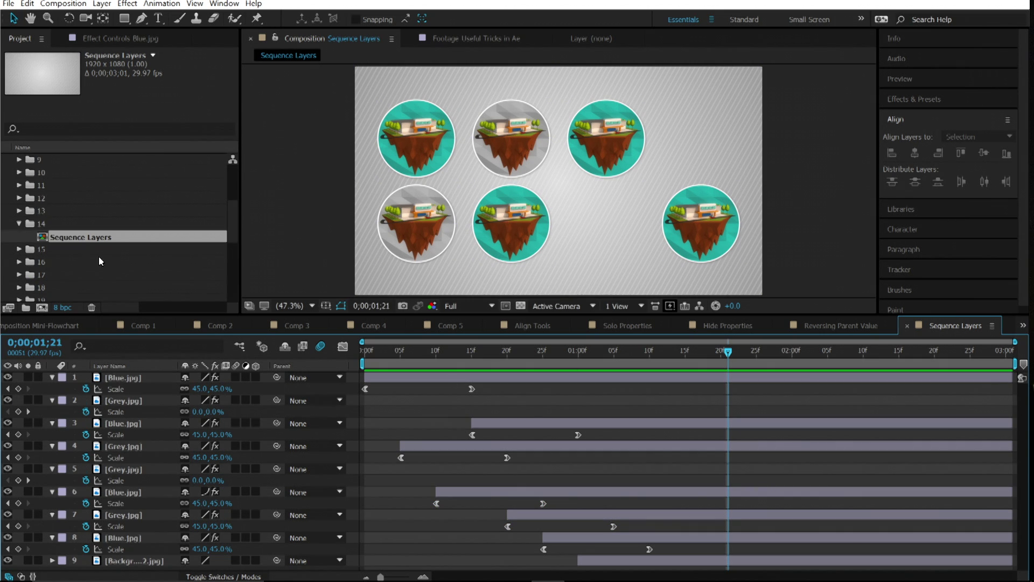
pyautogui.click(19, 249)
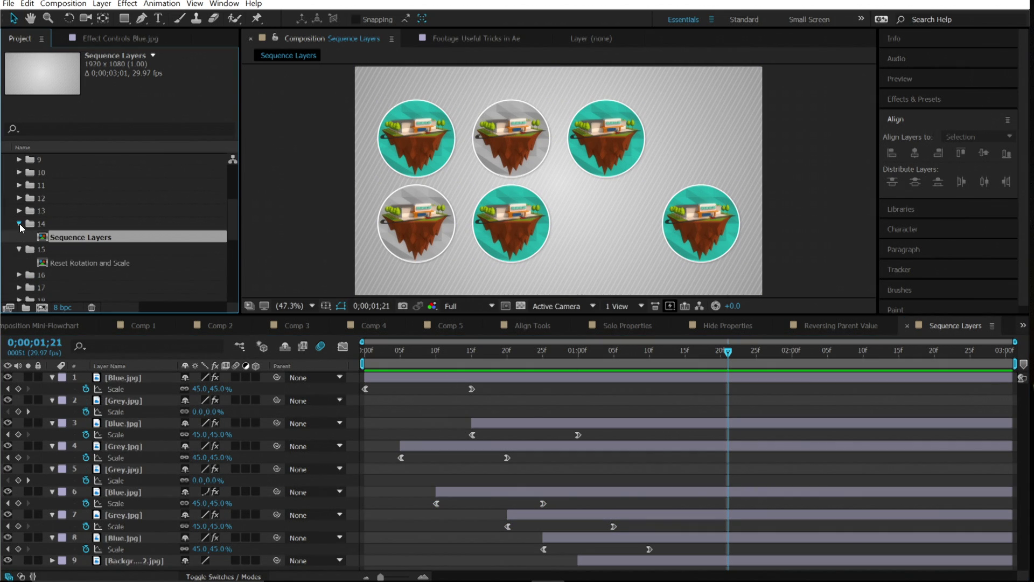
pyautogui.click(19, 223)
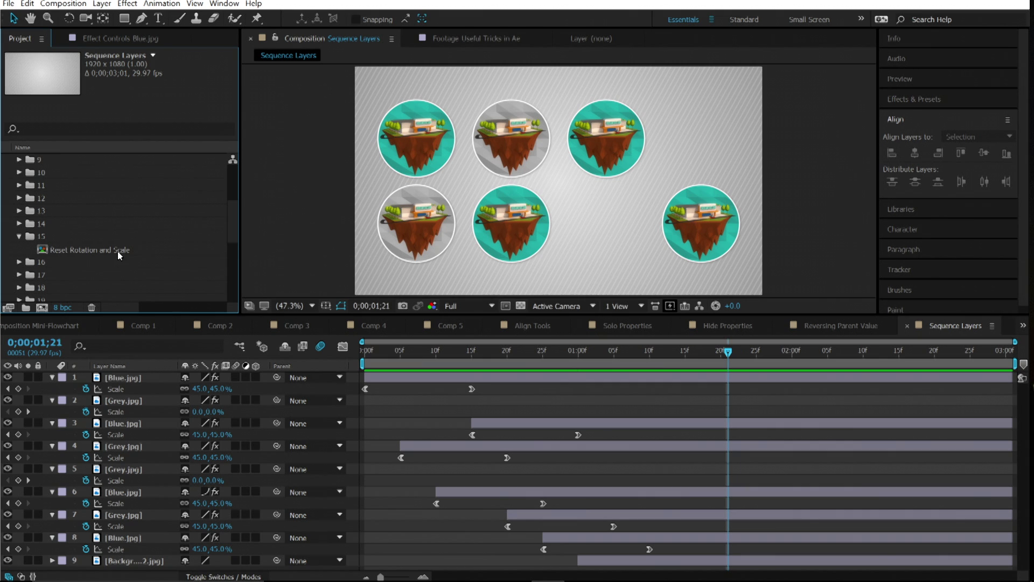
pyautogui.doubleClick(118, 251)
# At frame 17, collapse the Scale and Rotation properties and select logo layers 1–5.
pyautogui.click(455, 353)
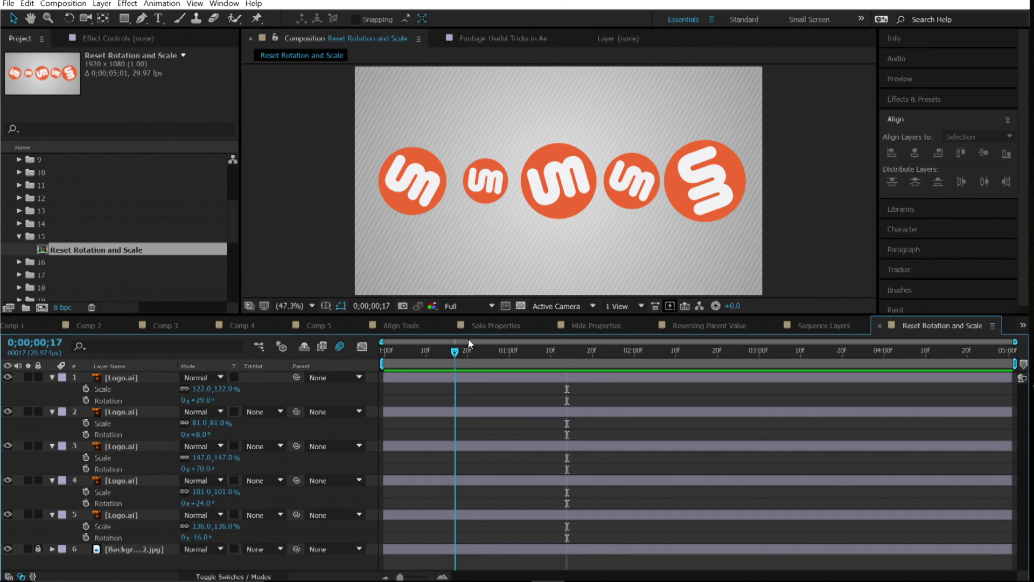
pyautogui.moveTo(497, 316); pyautogui.dragTo(535, 360)
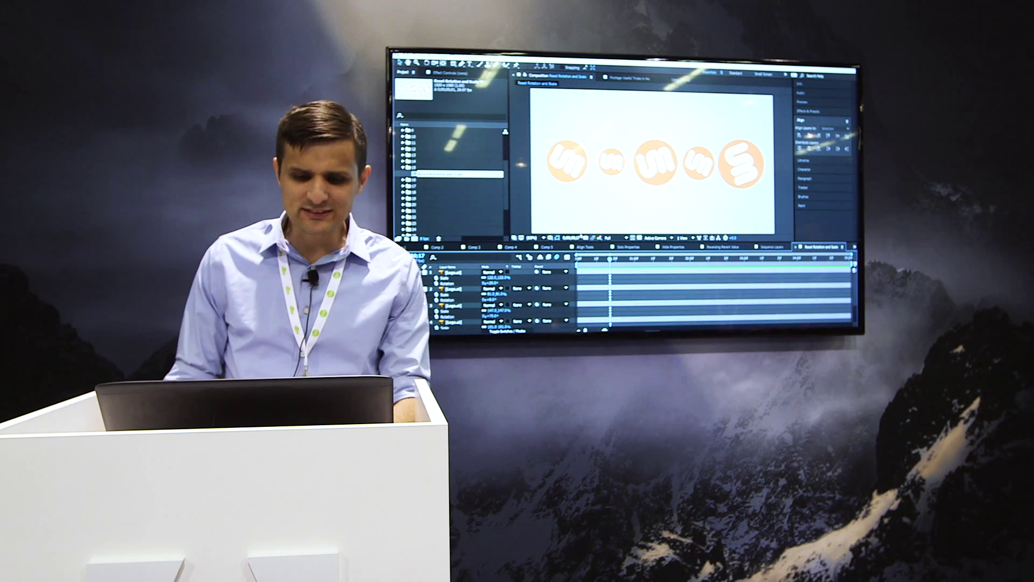
pyautogui.press('u')
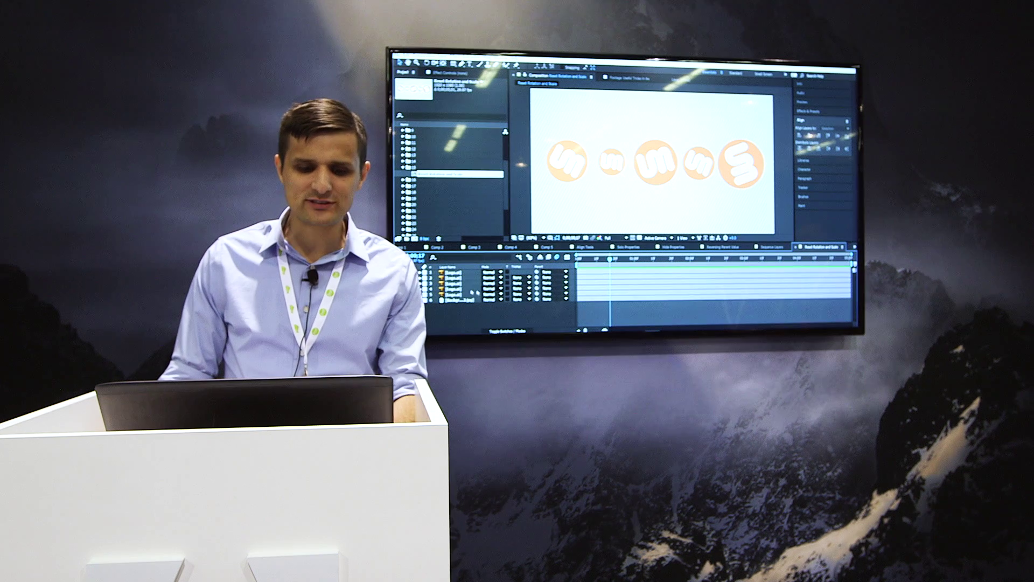
pyautogui.click(452, 272)
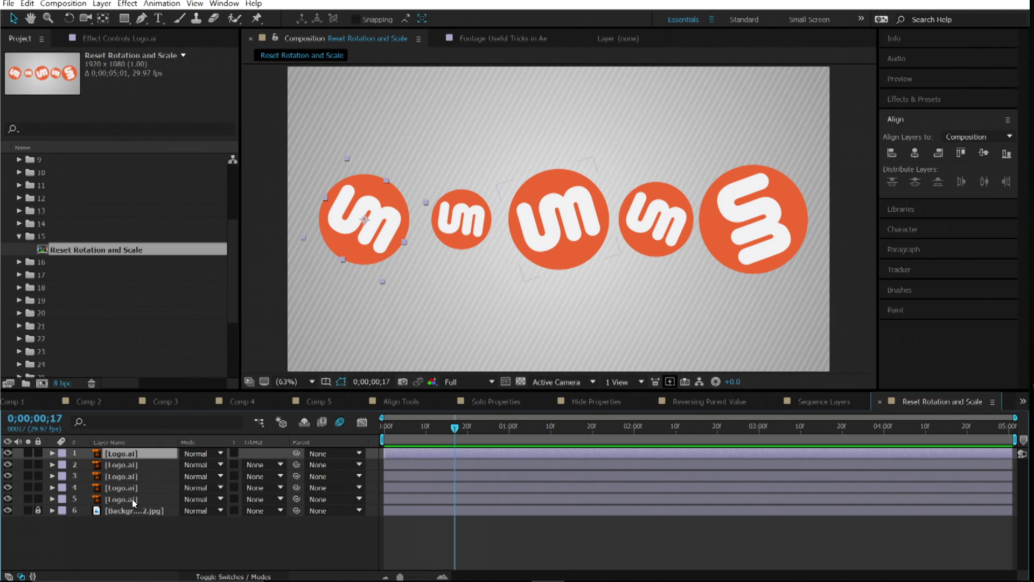
pyautogui.keyDown('shift'); pyautogui.click(134, 498); pyautogui.keyUp('shift')
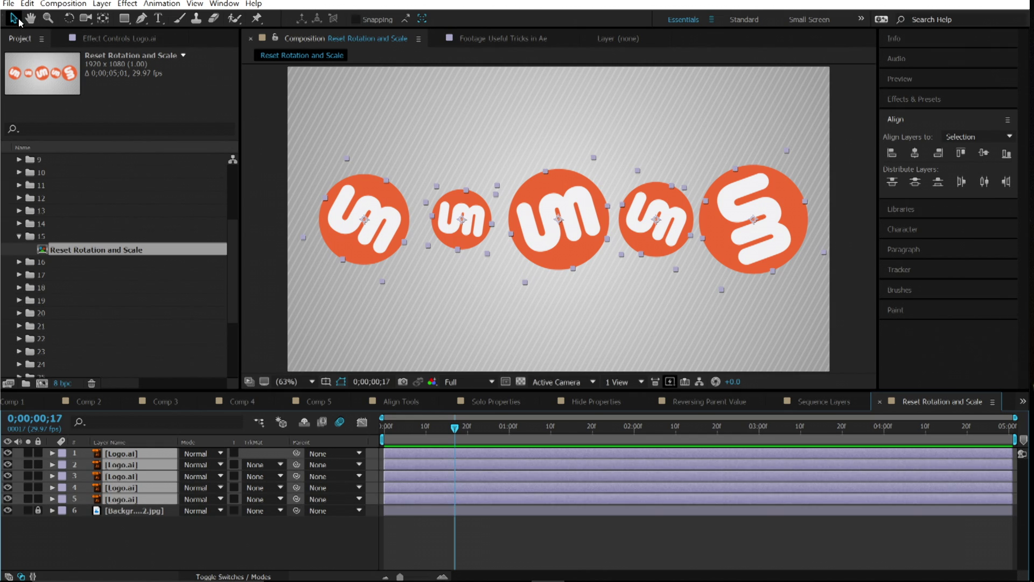
# Reset the five logos' scale and rotation, then open folder 16 to show Delete All Effects.
pyautogui.hotkey('ctrl', 'alt', 'shift', 'r')
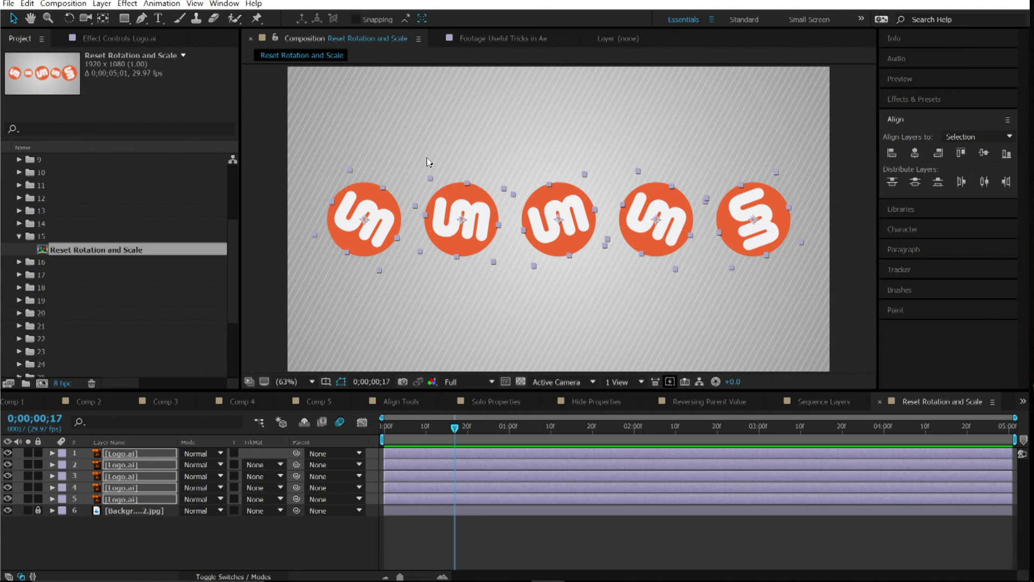
pyautogui.doubleClick(69, 18)
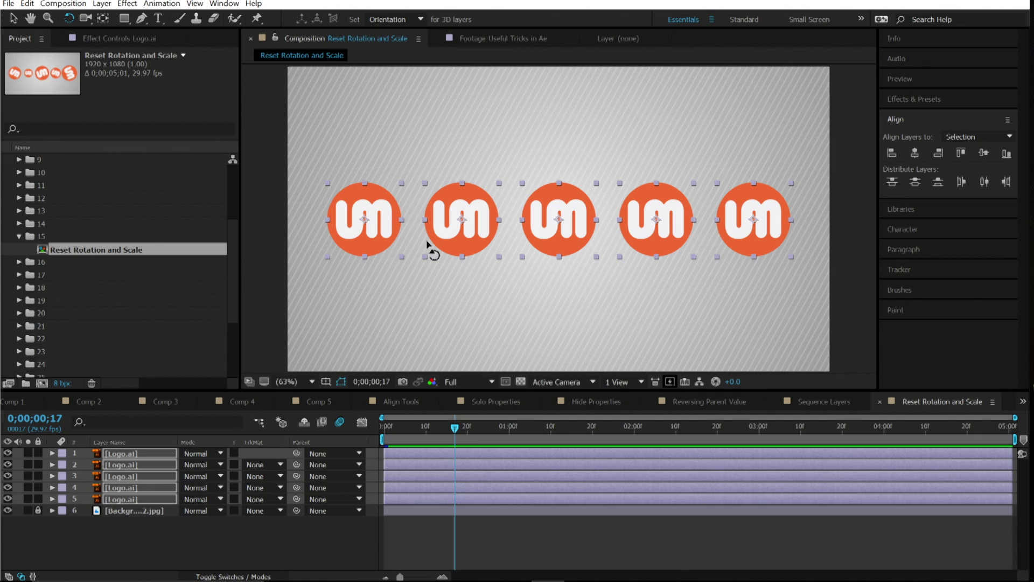
pyautogui.click(19, 236)
pyautogui.click(19, 249)
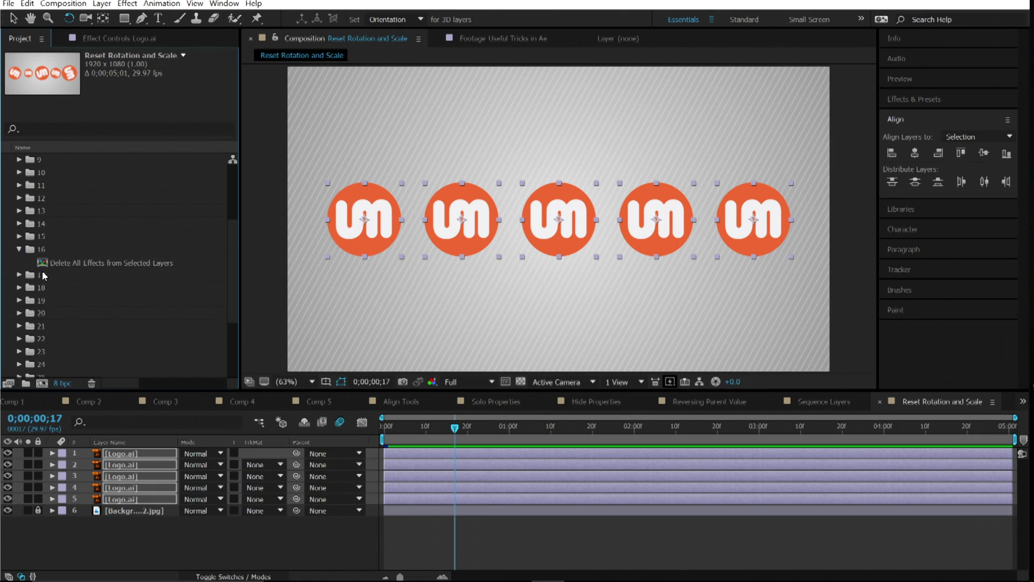
# Open the Delete All Effects comp at frame 6 and inspect Blue.jpg's Stroke effect.
pyautogui.doubleClick(119, 263)
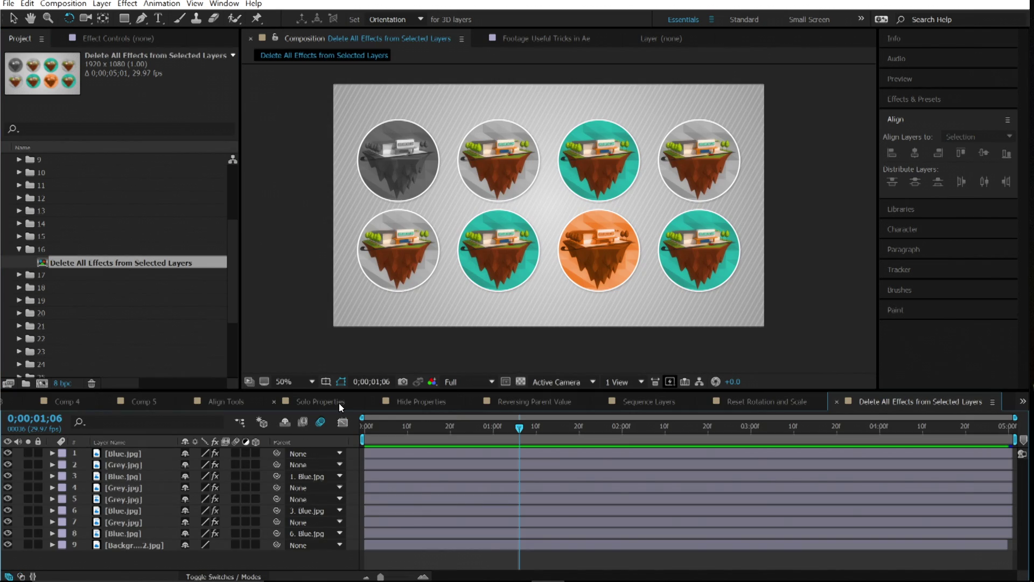
pyautogui.click(390, 427)
pyautogui.hotkey('shift', '/')
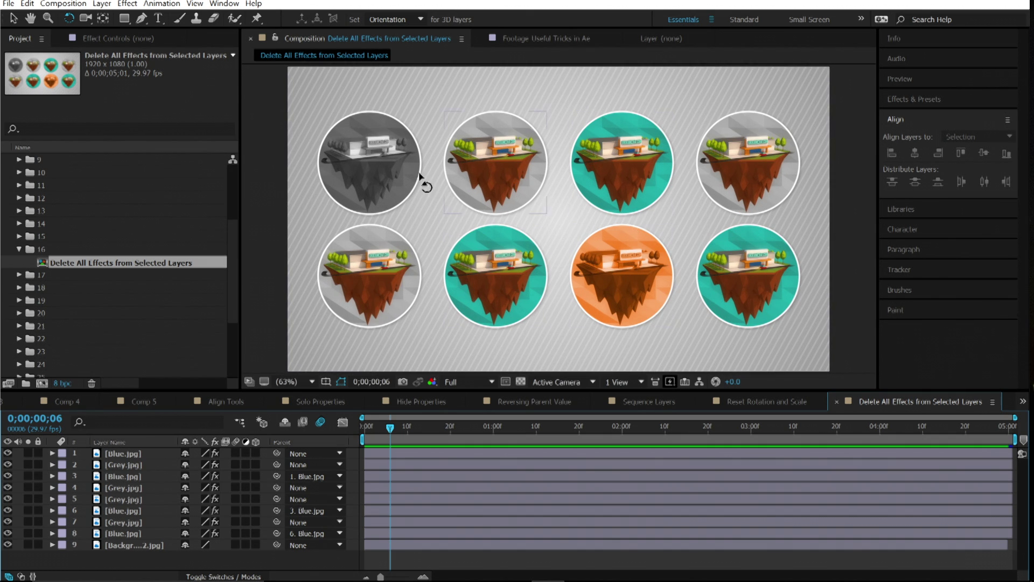
pyautogui.click(154, 477)
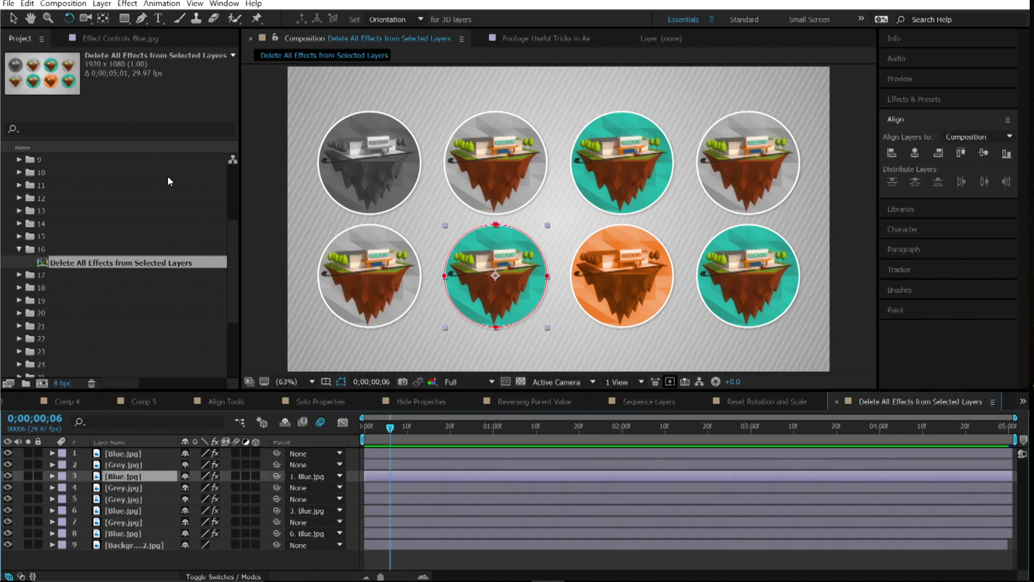
pyautogui.click(136, 41)
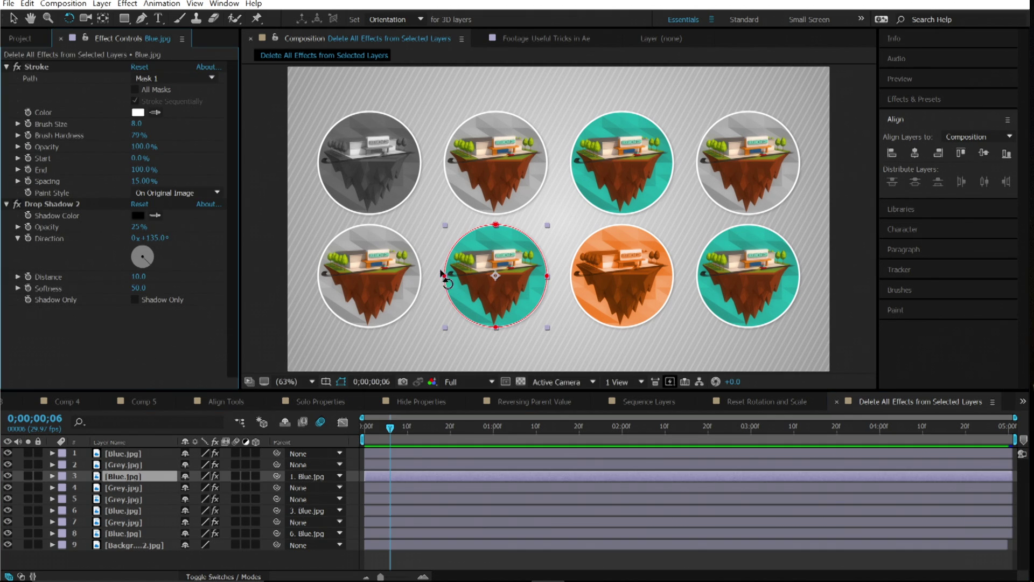
pyautogui.click(59, 67)
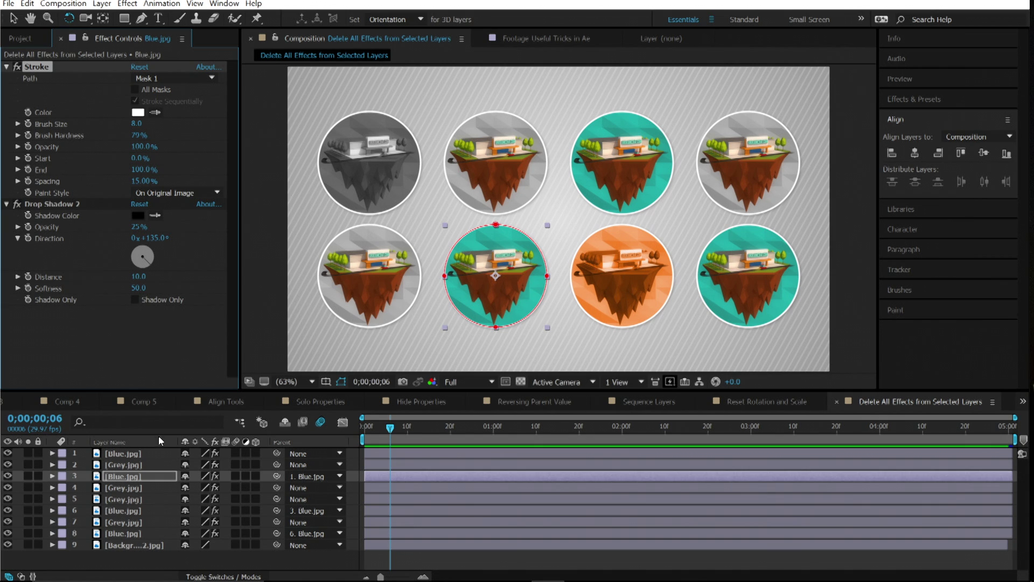
# Select all eight island layers and strip every effect from them with Ctrl+Shift+E.
pyautogui.click(152, 453)
pyautogui.keyDown('shift'); pyautogui.click(127, 531); pyautogui.keyUp('shift')
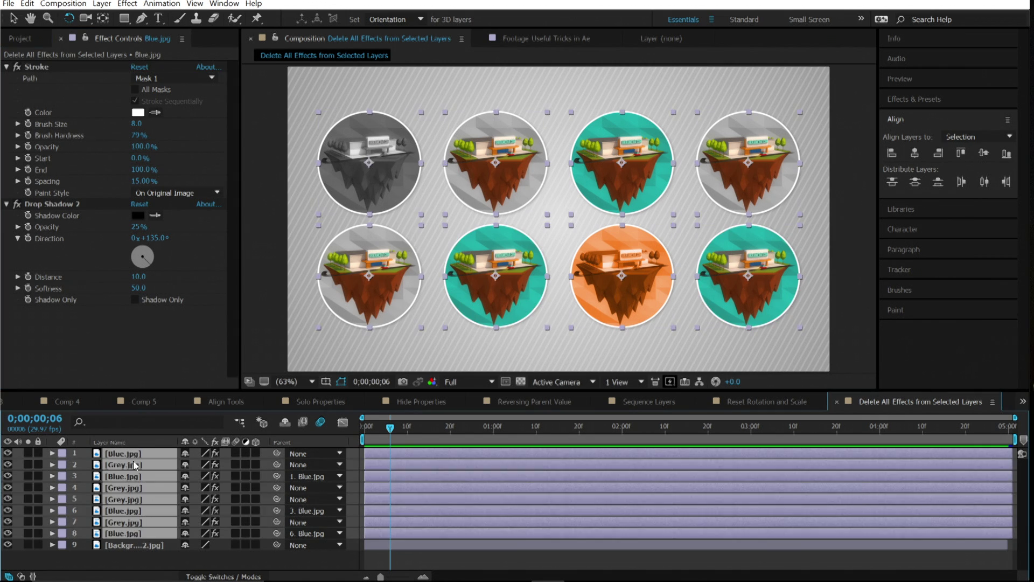
pyautogui.hotkey('ctrl', 'shift', 'e')
pyautogui.press('v')
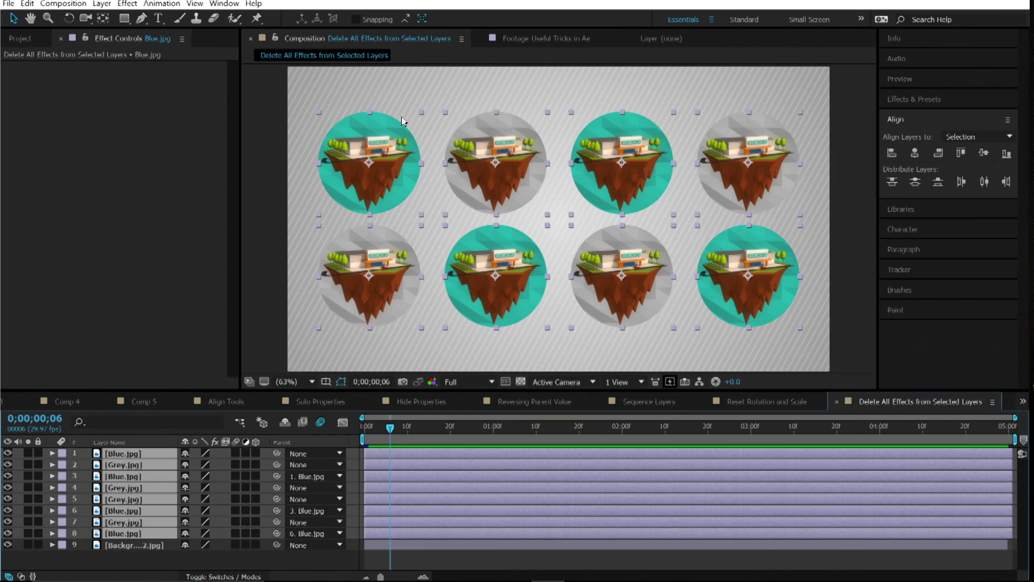
# Collapse folder 16 and expand folder 17 to show Scaling Multiple Keyframes.
pyautogui.click(22, 39)
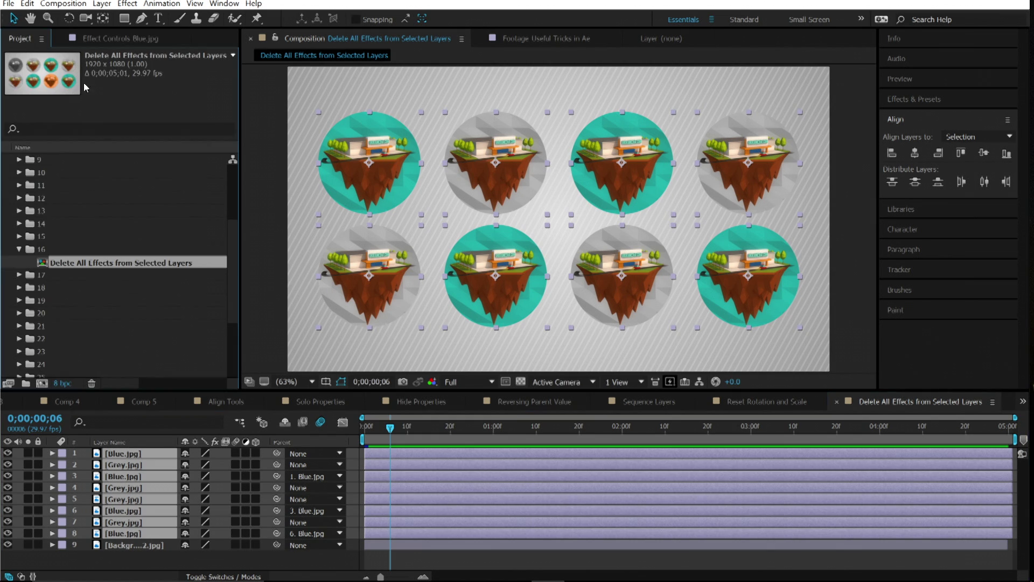
pyautogui.click(19, 249)
pyautogui.click(19, 262)
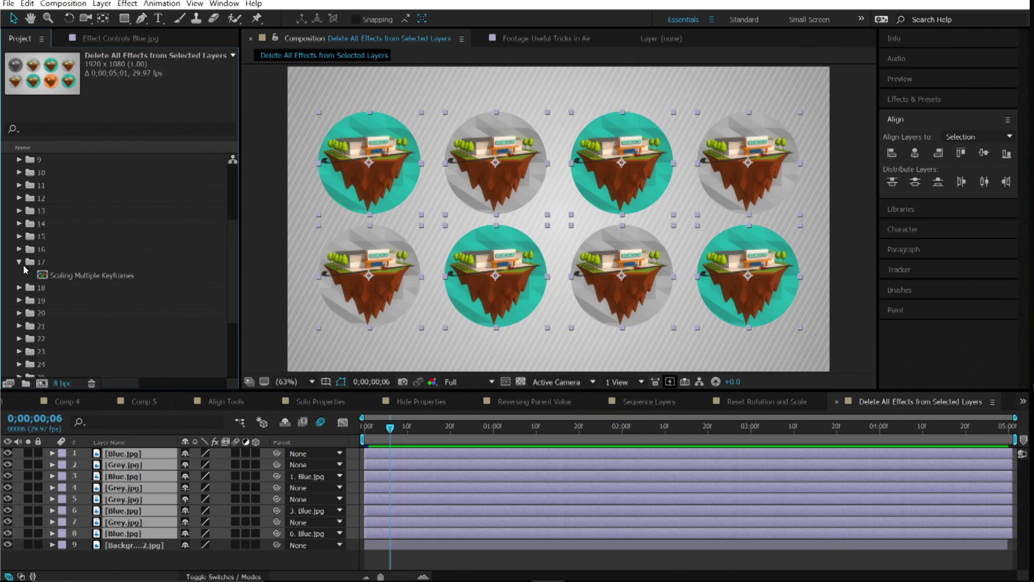
# Open Scaling Multiple Keyframes and preview the circle's slide-in animation.
pyautogui.doubleClick(97, 275)
pyautogui.press('space')
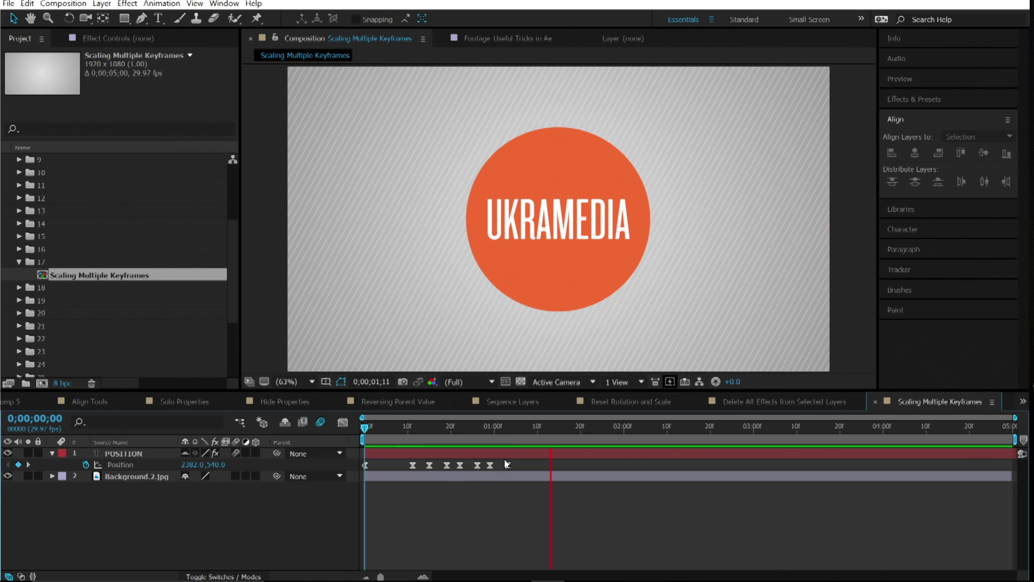
pyautogui.press('space')
pyautogui.press('space')
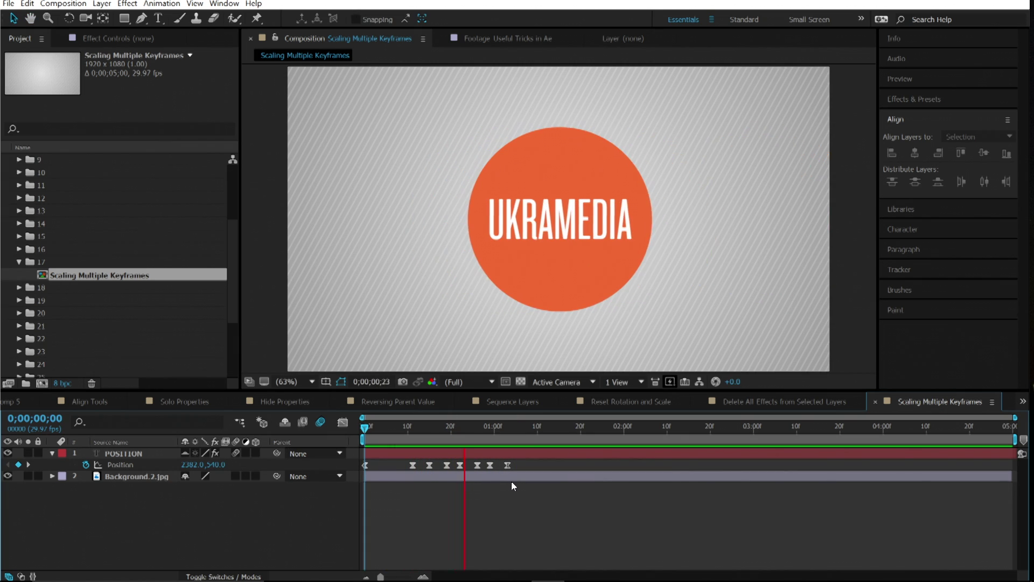
pyautogui.press('space')
pyautogui.press('j')
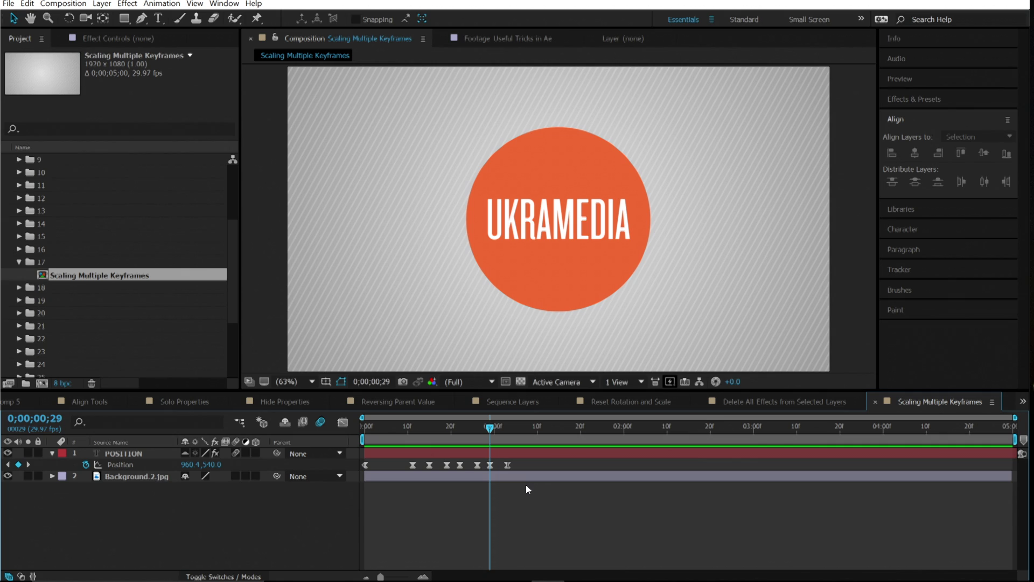
# Squeeze all Position keyframes into the first second, preview, then expand folder 18.
pyautogui.moveTo(413, 464)
pyautogui.mouseDown()
pyautogui.moveTo(399, 465)
pyautogui.moveTo(425, 464)
pyautogui.mouseUp()
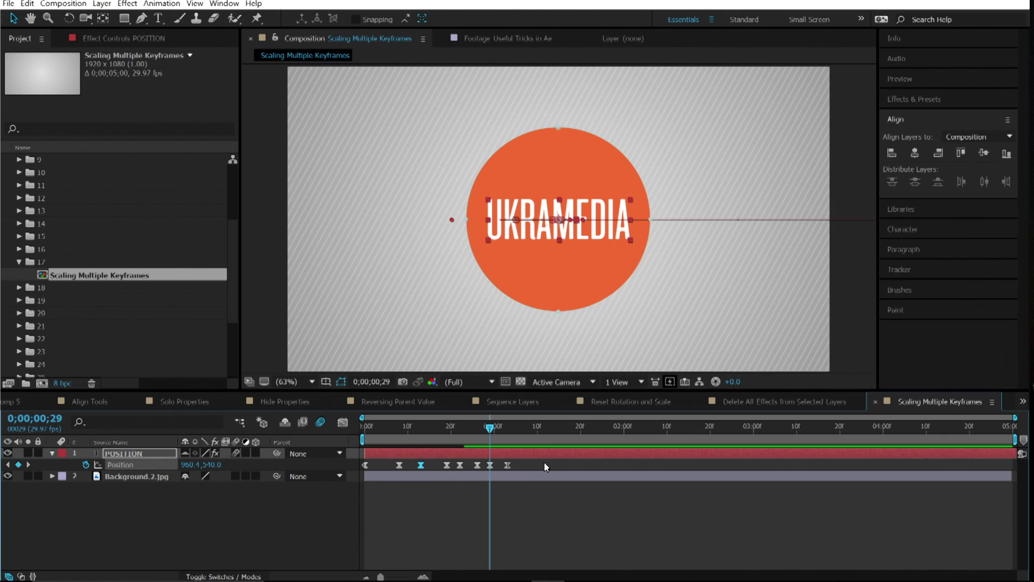
pyautogui.hotkey('ctrl', 'z')
pyautogui.hotkey('ctrl', 'z')
pyautogui.moveTo(539, 461); pyautogui.dragTo(367, 506)
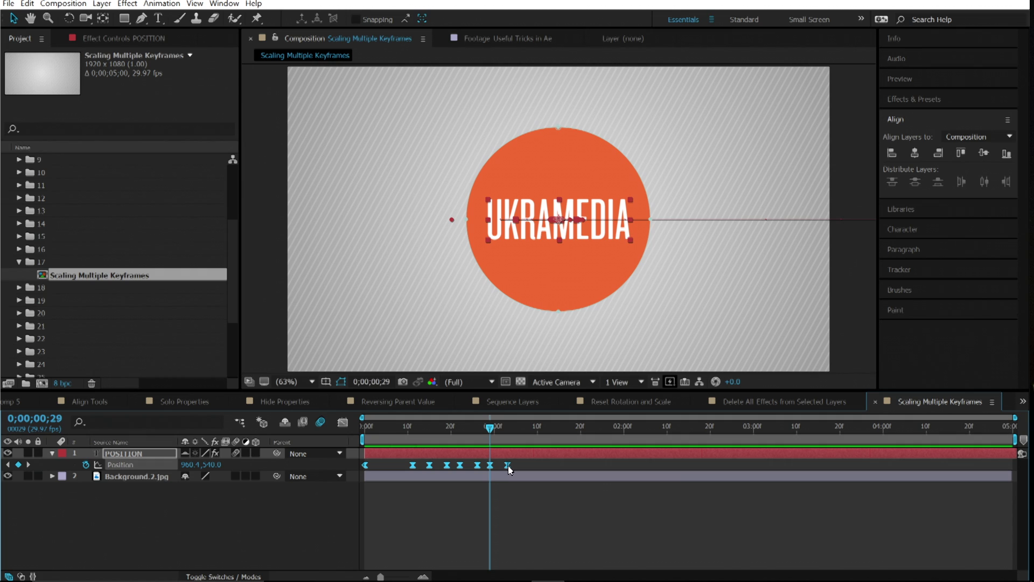
pyautogui.moveTo(508, 466); pyautogui.dragTo(329, 454)
pyautogui.press('space')
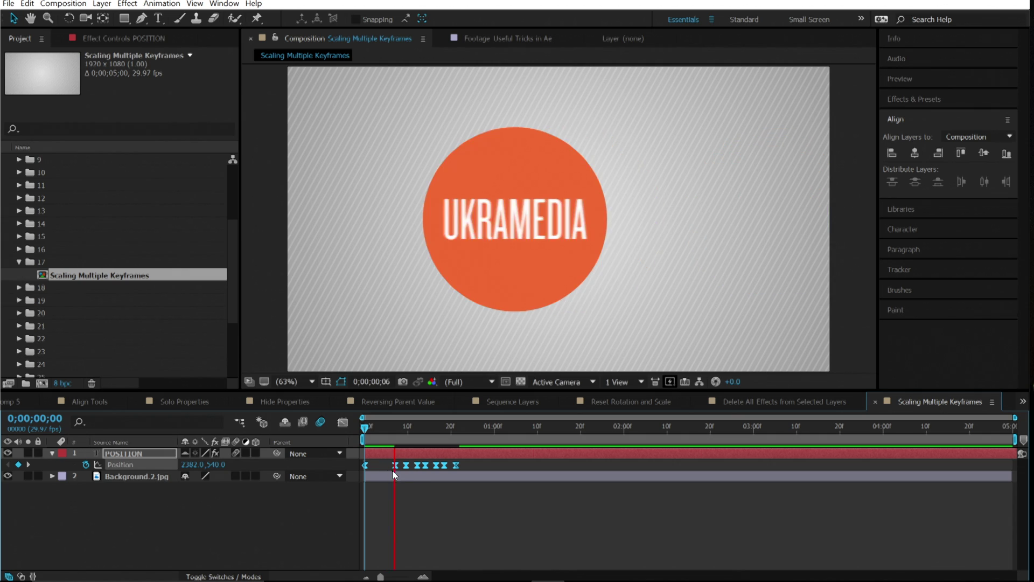
pyautogui.press('space')
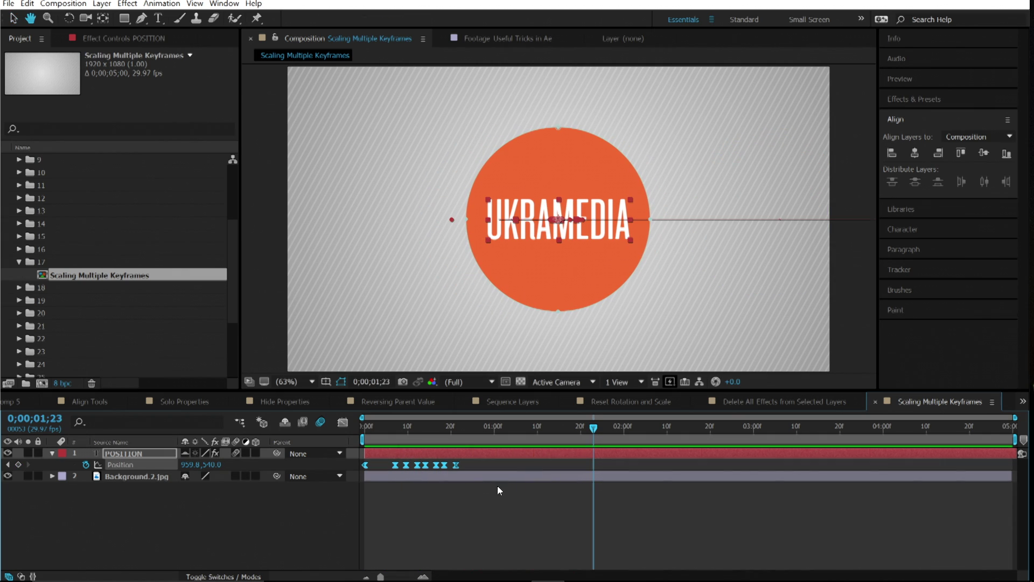
pyautogui.click(19, 263)
pyautogui.click(18, 275)
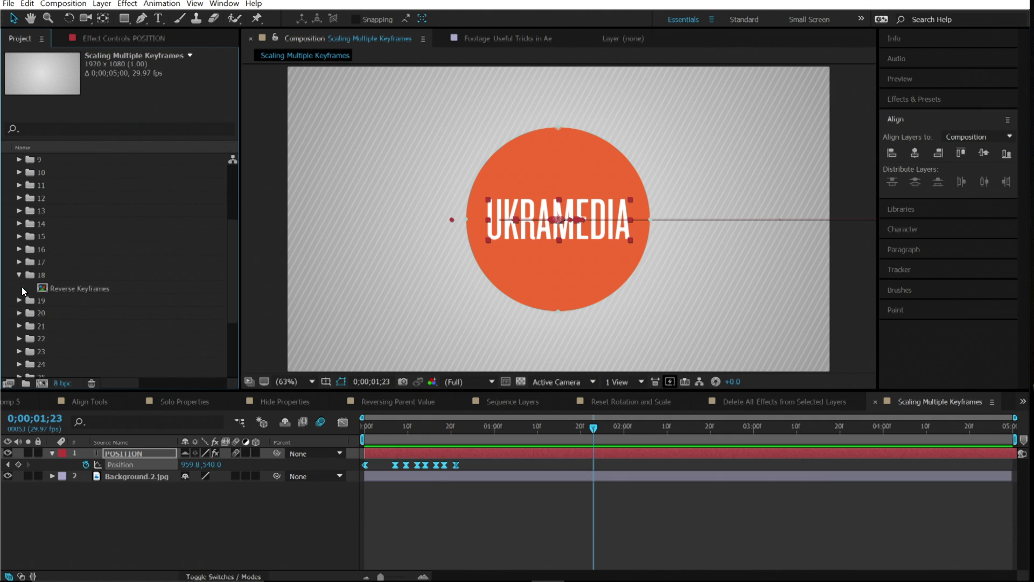
# Open Reverse Keyframes, show the Position keyframes and preview the circle's slide-in.
pyautogui.doubleClick(87, 289)
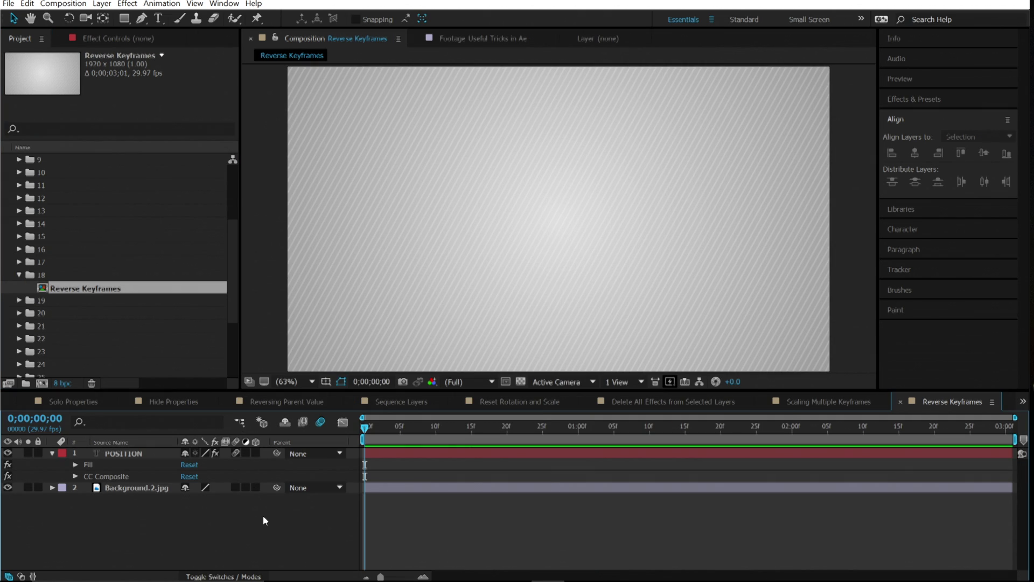
pyautogui.press('u')
pyautogui.press('space')
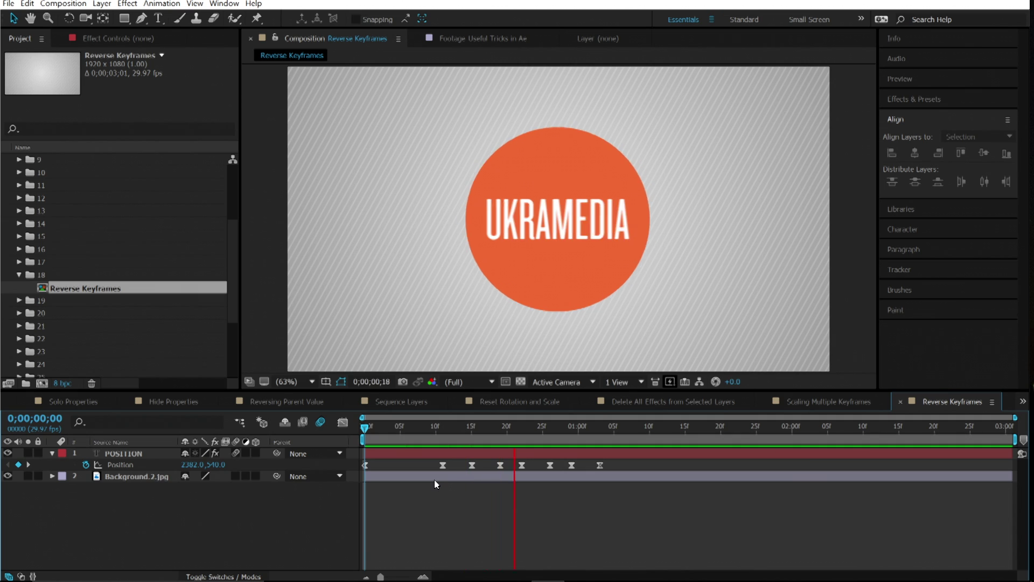
pyautogui.press('space')
pyautogui.moveTo(366, 431); pyautogui.dragTo(480, 441)
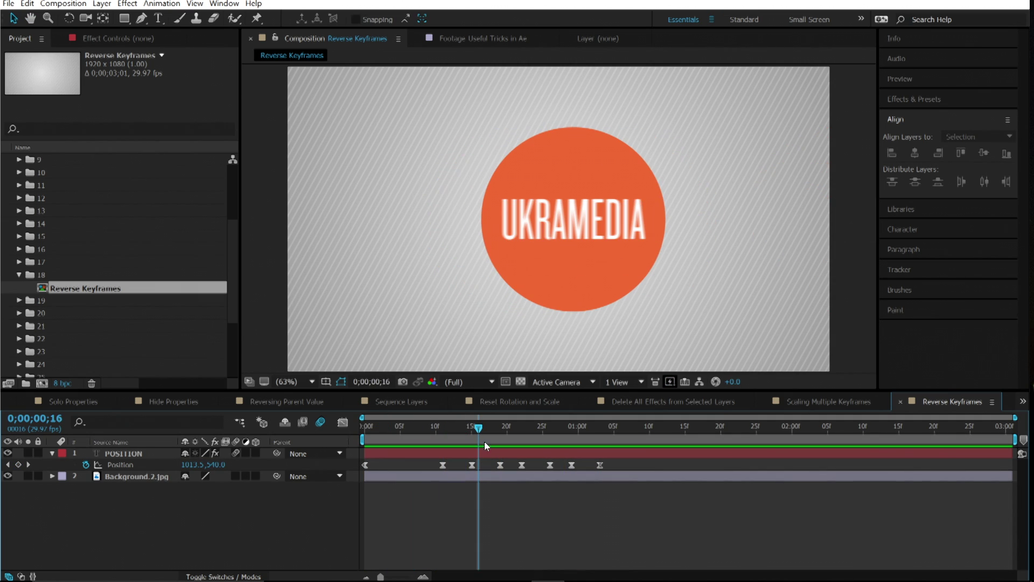
pyautogui.moveTo(571, 465); pyautogui.dragTo(643, 464)
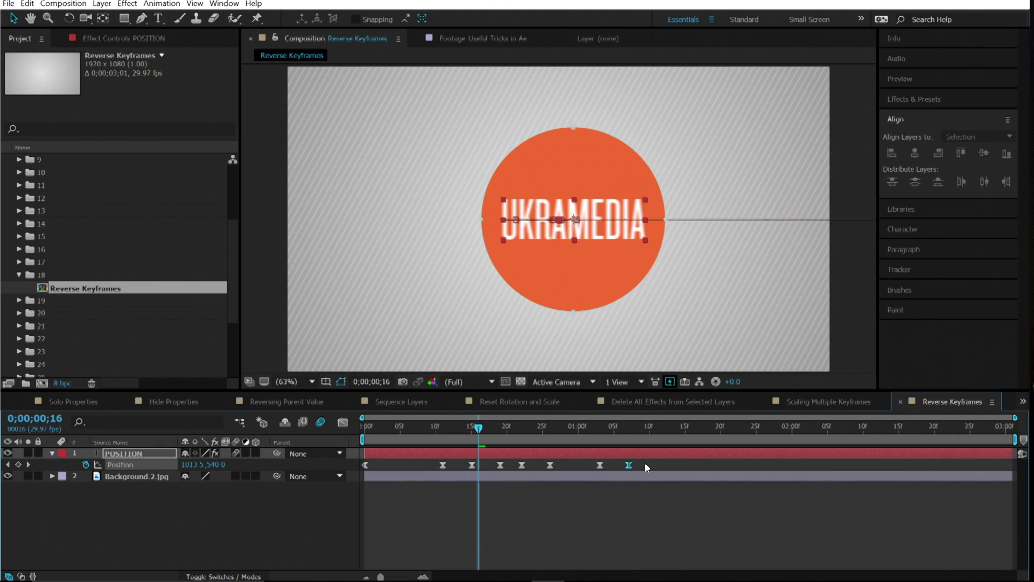
pyautogui.hotkey('ctrl', 'z')
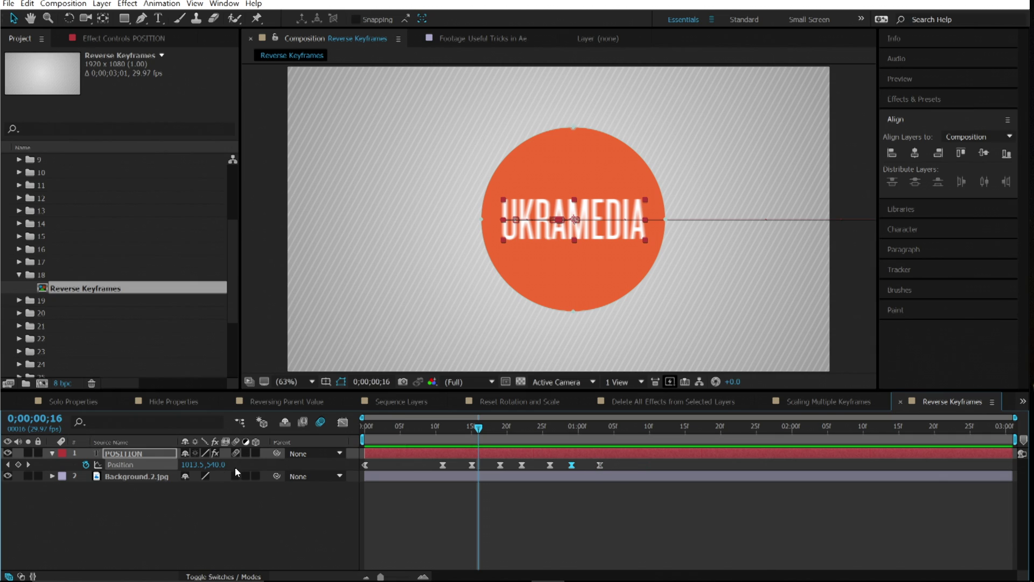
# Time-reverse all the POSITION layer's Position keyframes and preview from the start.
pyautogui.click(150, 467)
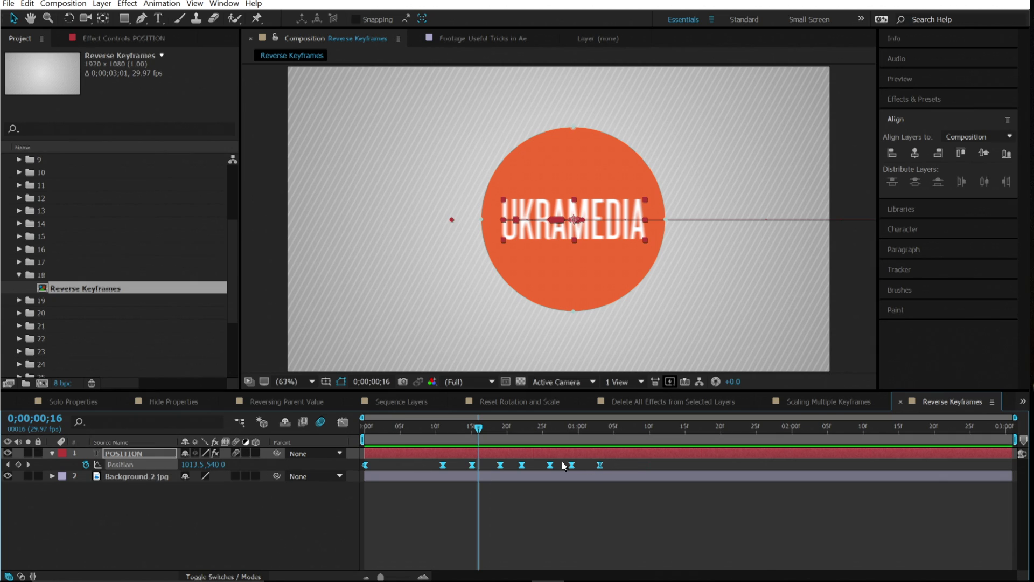
pyautogui.rightClick(600, 466)
pyautogui.moveTo(672, 460)
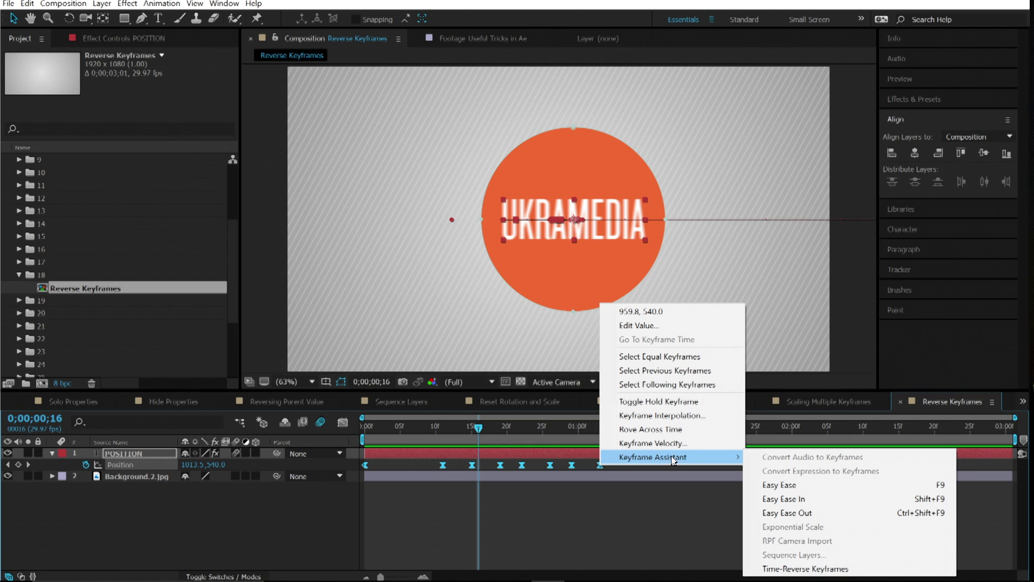
pyautogui.click(784, 569)
pyautogui.press('Home')
pyautogui.press('space')
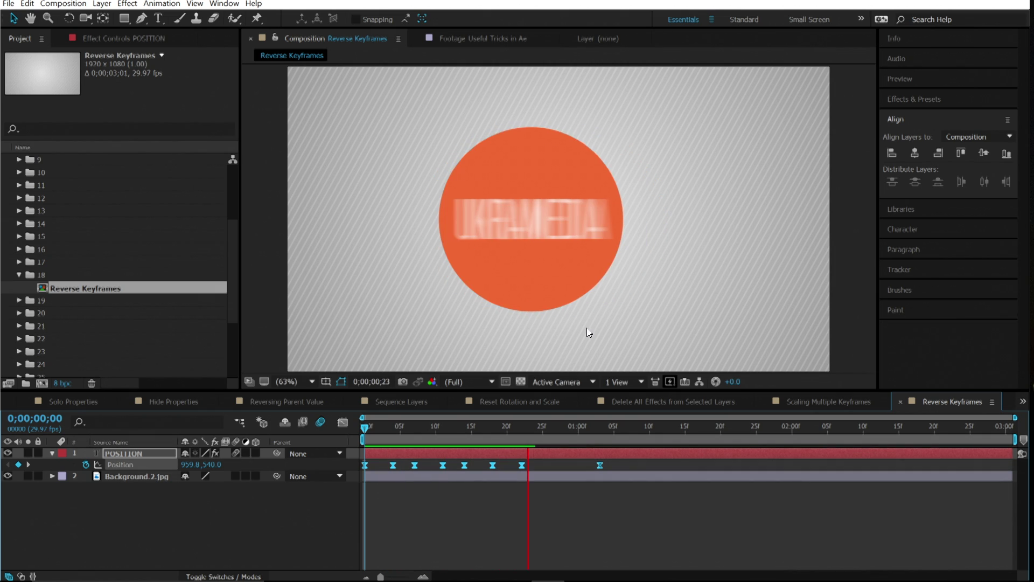
# Expand folder 19 and open the Altering Multiple Keyframes comp.
pyautogui.click(19, 275)
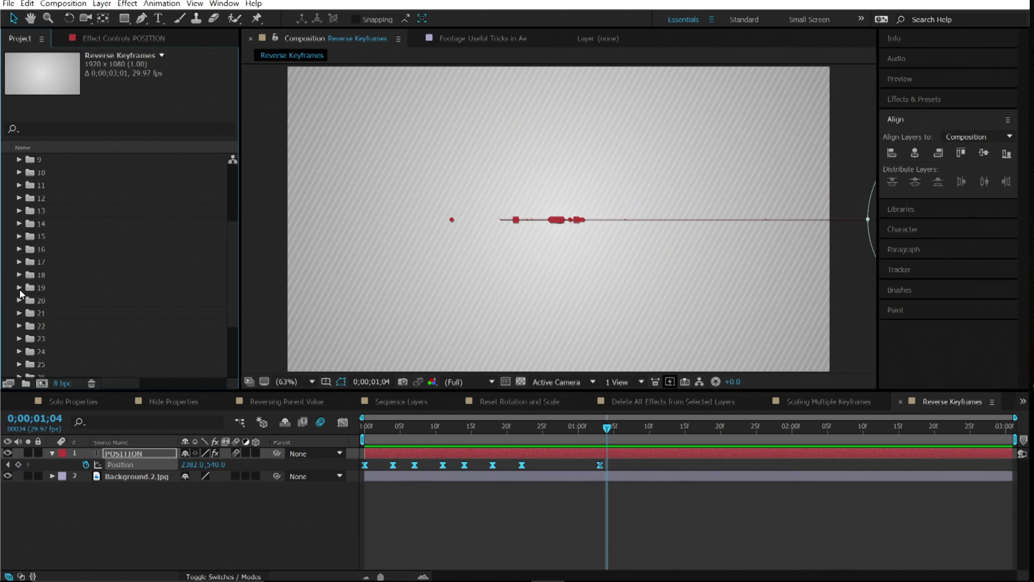
pyautogui.click(19, 288)
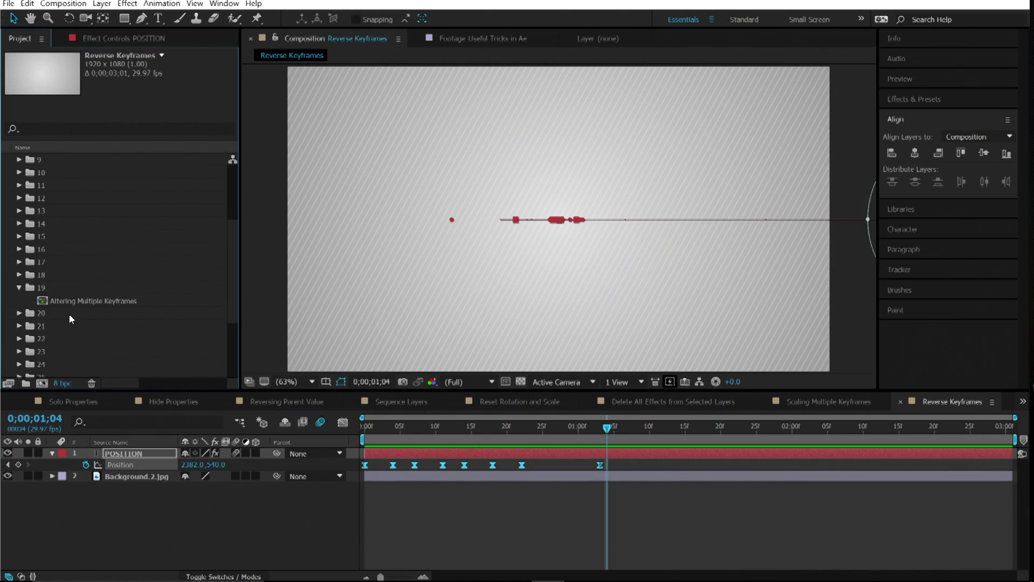
pyautogui.doubleClick(100, 302)
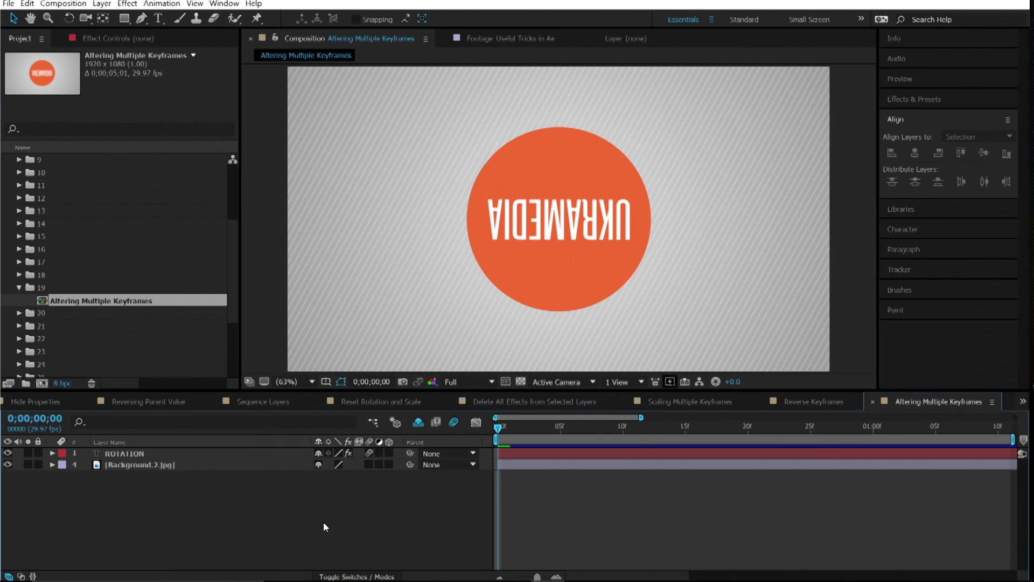
# Reveal the text's Rotation keyframes and shift them all by +30° at once.
pyautogui.press('u')
pyautogui.press('space')
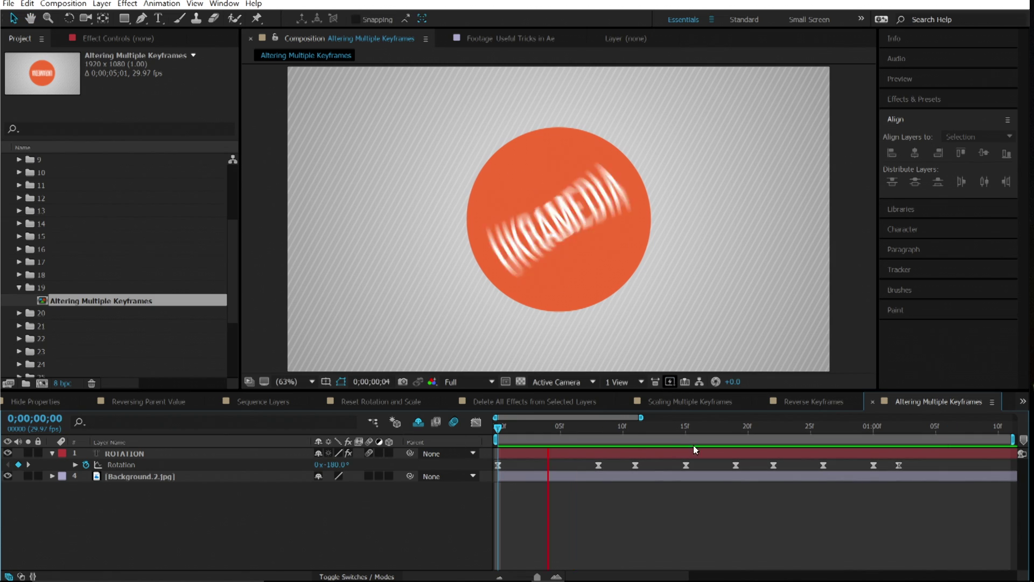
pyautogui.moveTo(914, 426)
pyautogui.mouseDown()
pyautogui.moveTo(838, 427)
pyautogui.moveTo(896, 430)
pyautogui.mouseUp()
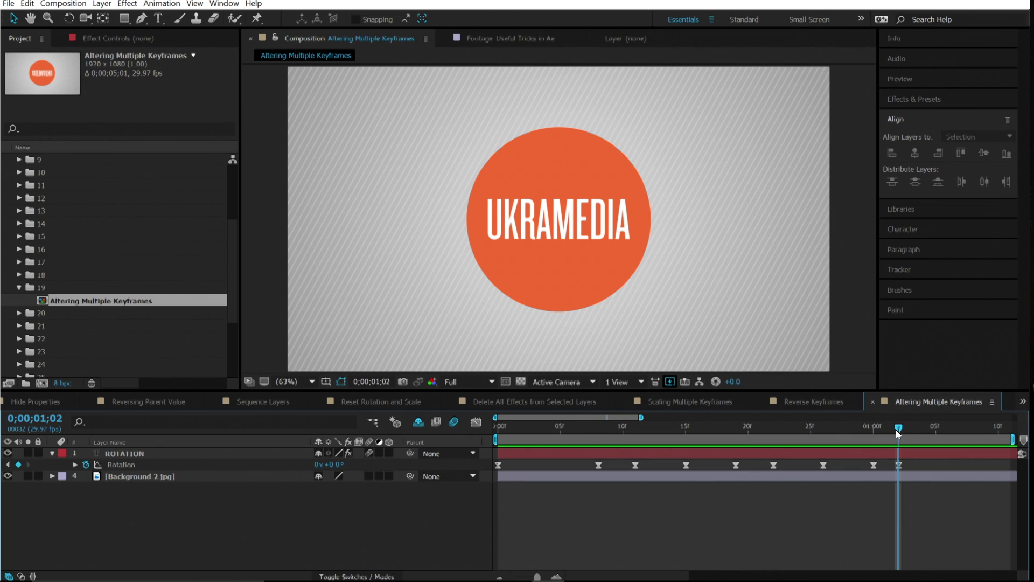
pyautogui.click(286, 464)
pyautogui.click(337, 464)
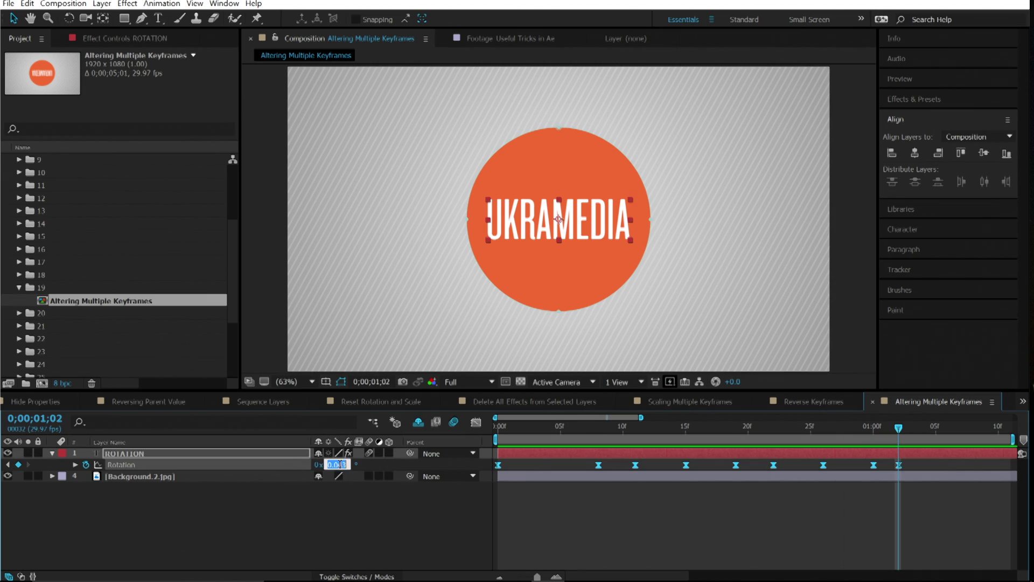
pyautogui.write('+30')
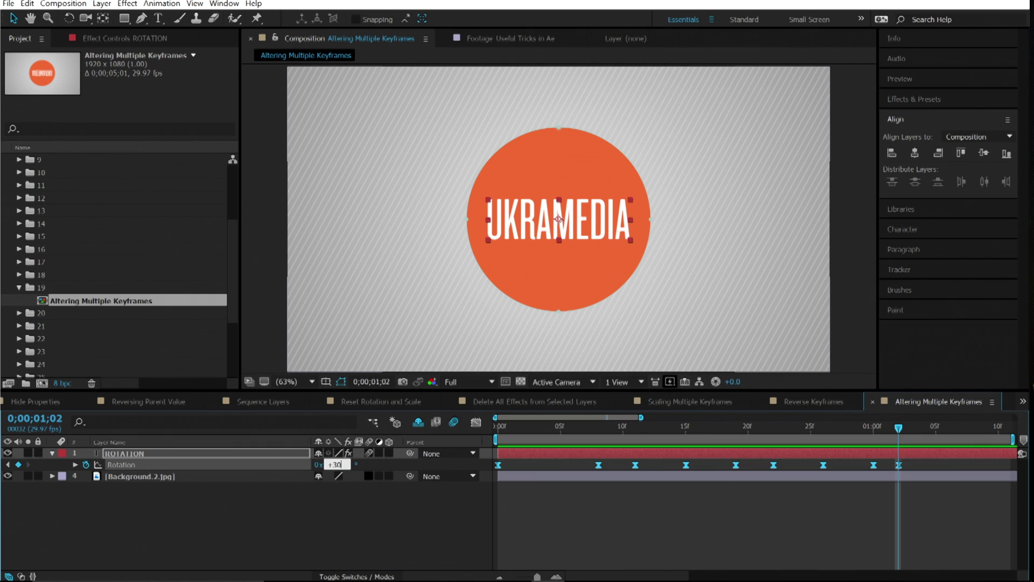
pyautogui.press('Return')
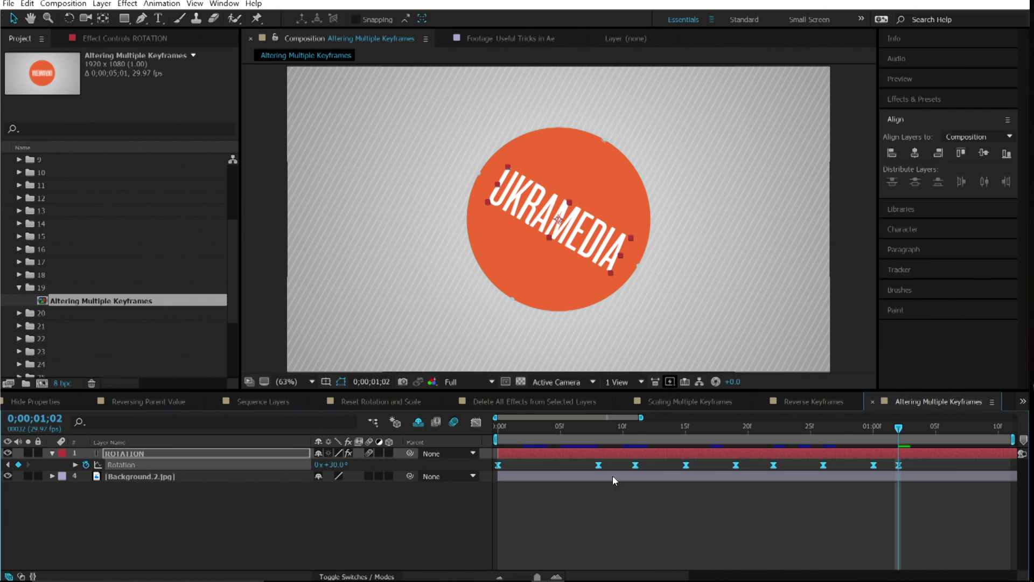
# Scrub through the +30° rotation result, then undo it.
pyautogui.press('capslock')
pyautogui.moveTo(790, 429); pyautogui.dragTo(505, 437)
pyautogui.press('capslock')
pyautogui.moveTo(514, 434); pyautogui.dragTo(899, 438)
pyautogui.hotkey('ctrl', 'z')
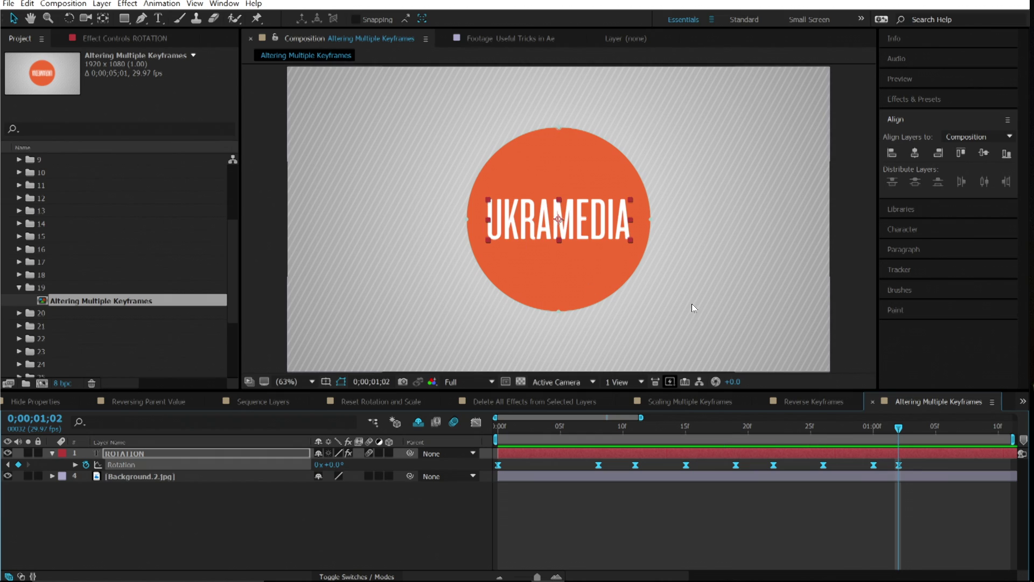
# Shift all Rotation keyframes by −30° and scrub through the animation.
pyautogui.click(334, 464)
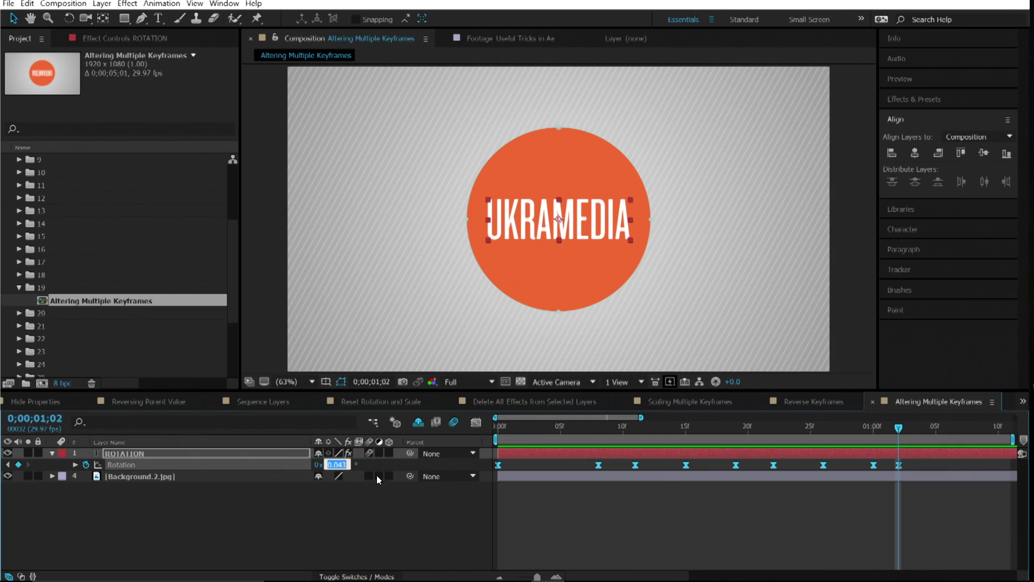
pyautogui.write('-30')
pyautogui.press('Return')
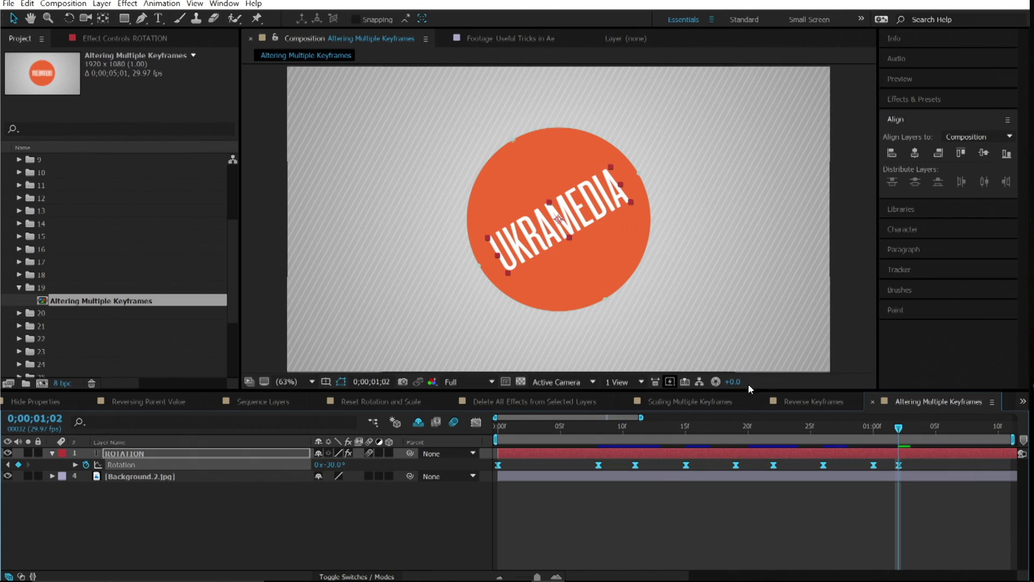
pyautogui.moveTo(848, 427); pyautogui.dragTo(722, 451)
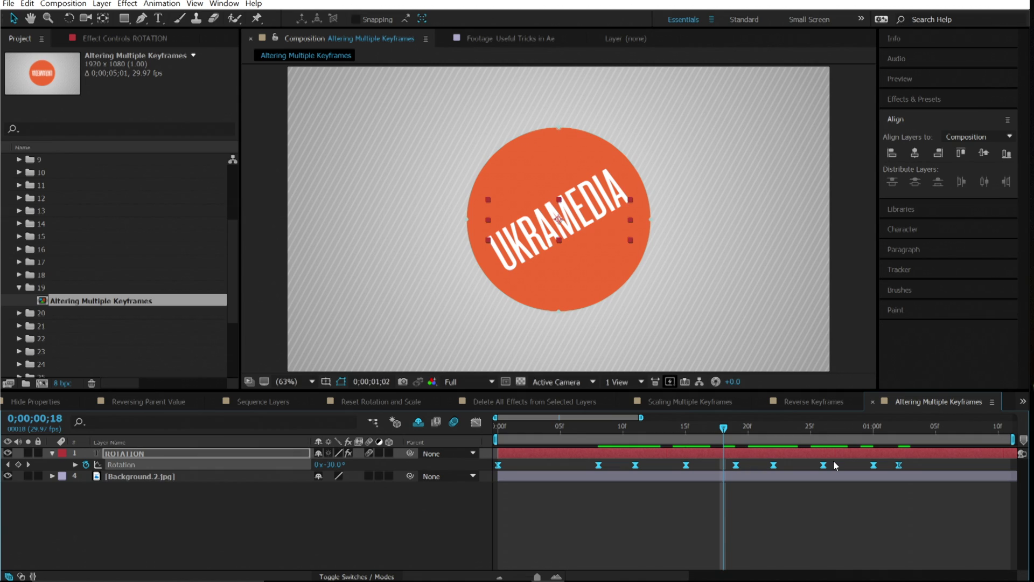
pyautogui.press('k')
# Apply another −30° offset to the Rotation keyframes, then expand folder 20.
pyautogui.click(337, 464)
pyautogui.write('-30')
pyautogui.press('Return')
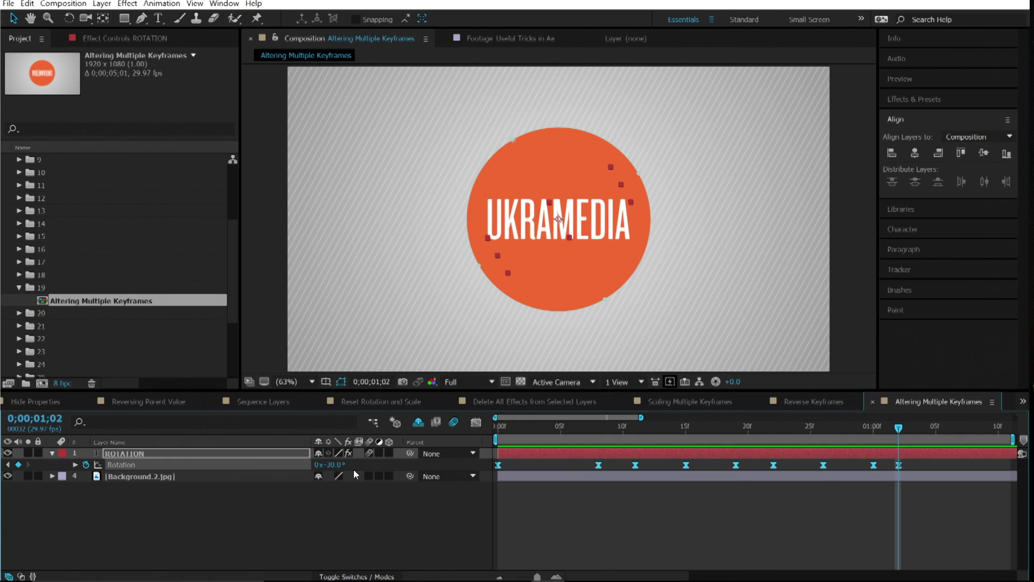
pyautogui.click(760, 429)
pyautogui.click(19, 288)
pyautogui.click(20, 300)
# Open Paste Layers at Current Time, select Logo.ai, and try a plain paste at 1;08, then undo.
pyautogui.doubleClick(110, 315)
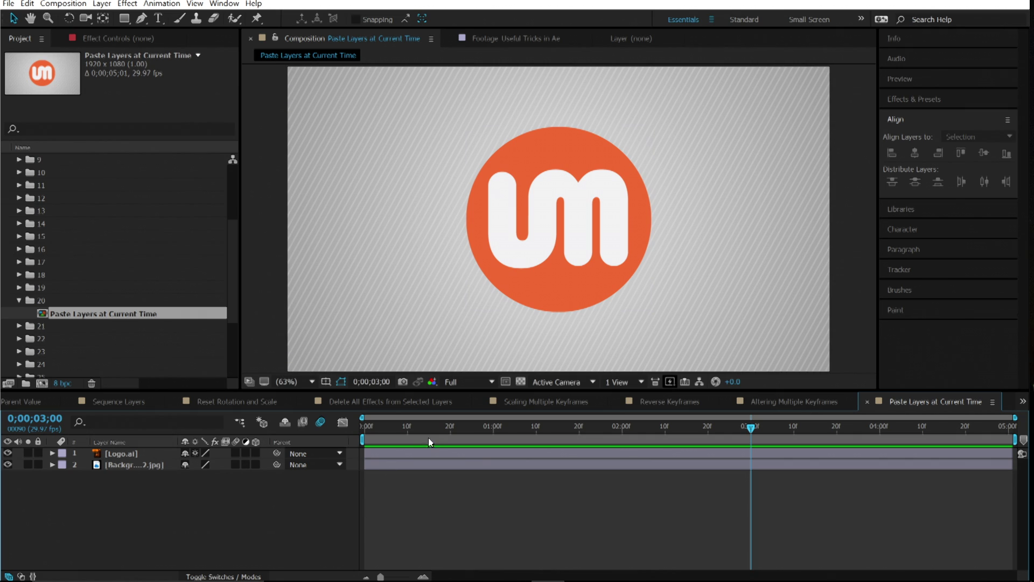
pyautogui.click(429, 428)
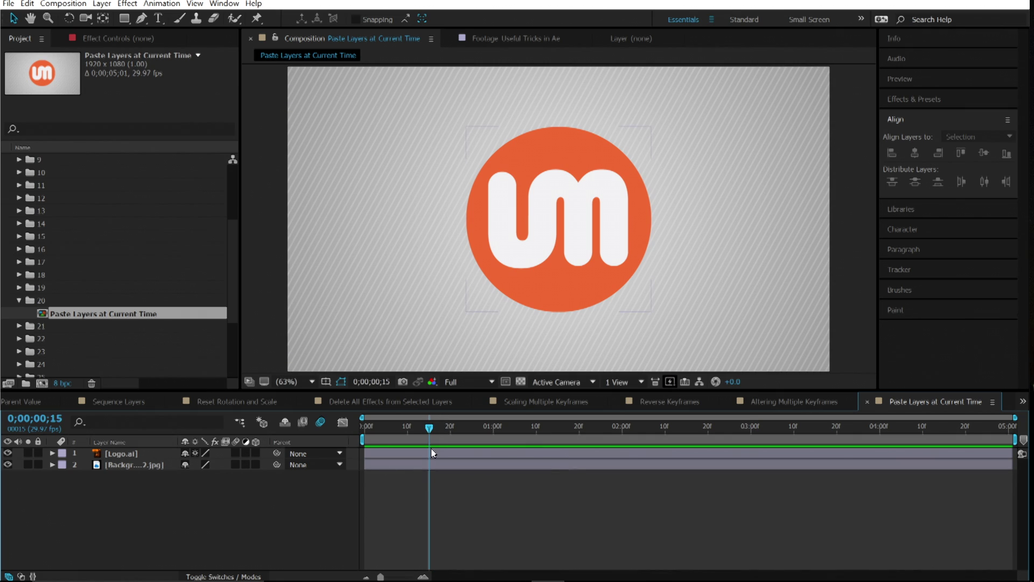
pyautogui.click(457, 455)
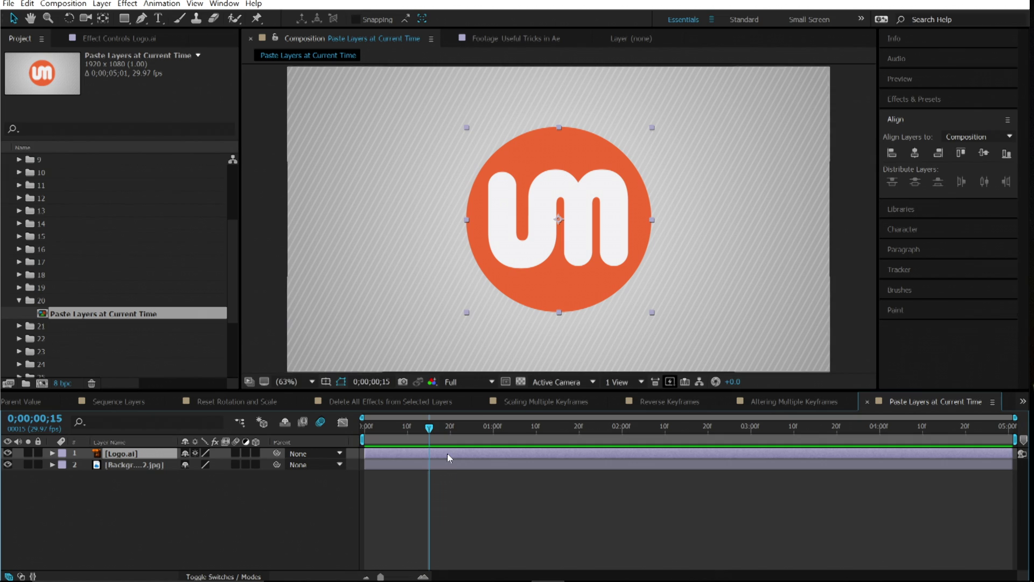
pyautogui.moveTo(434, 429); pyautogui.dragTo(531, 454)
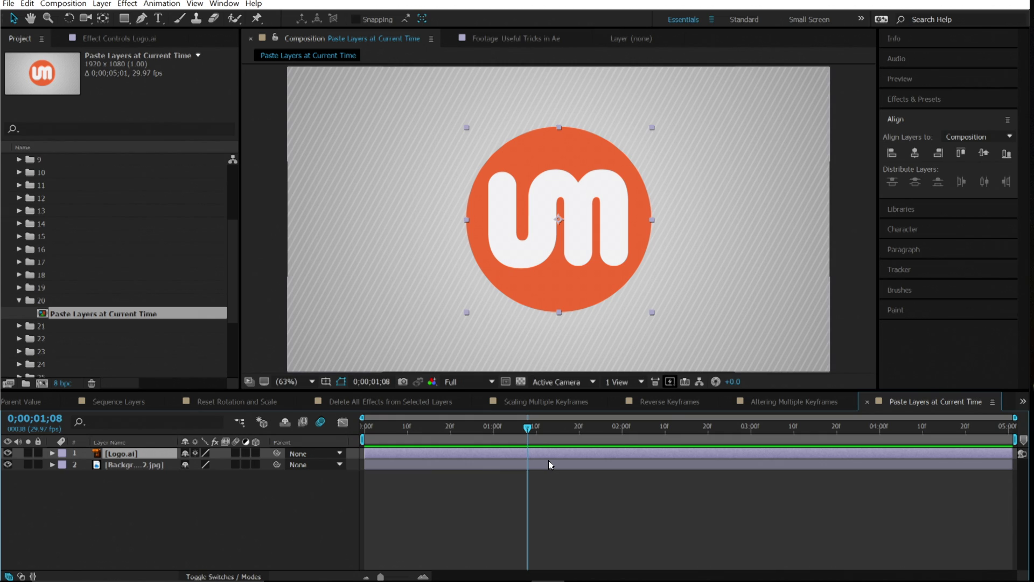
pyautogui.hotkey('ctrl', 'v')
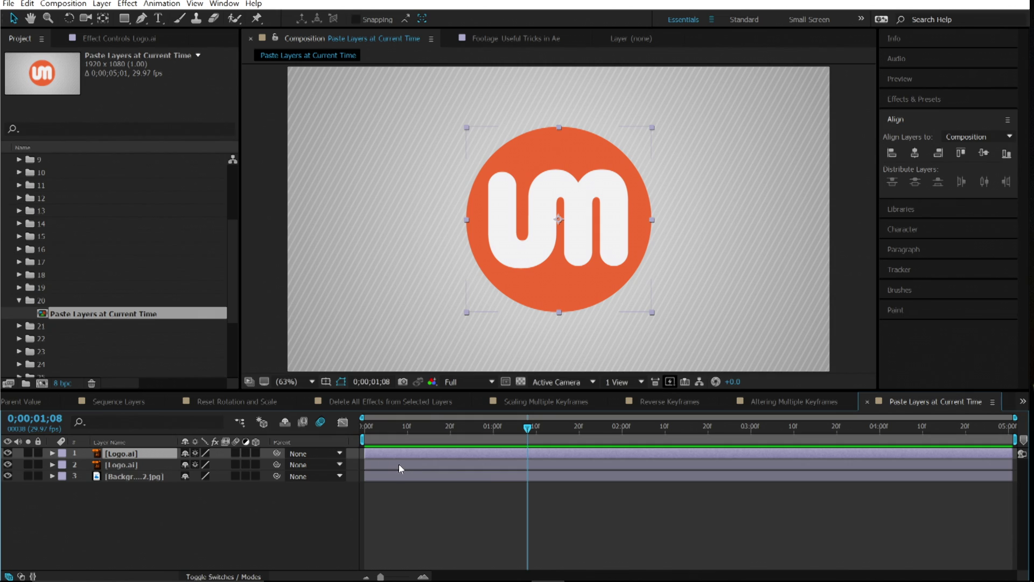
pyautogui.moveTo(412, 452); pyautogui.dragTo(591, 455)
pyautogui.hotkey('ctrl', 'z')
pyautogui.hotkey('ctrl', 'z')
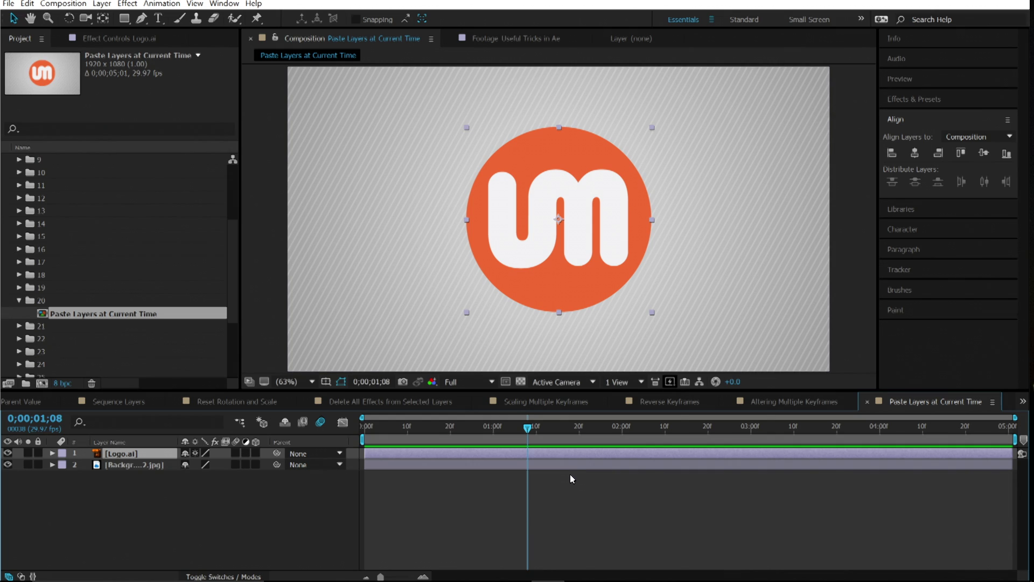
# Paste Logo.ai copies starting at 1;08 and 2;07.
pyautogui.hotkey('ctrl', 'alt', 'v')
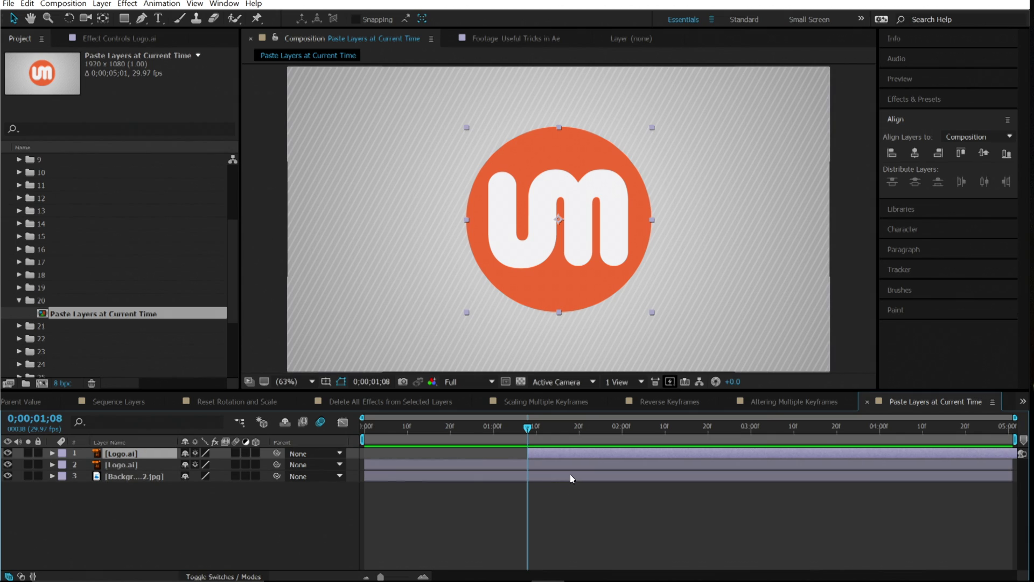
pyautogui.click(654, 440)
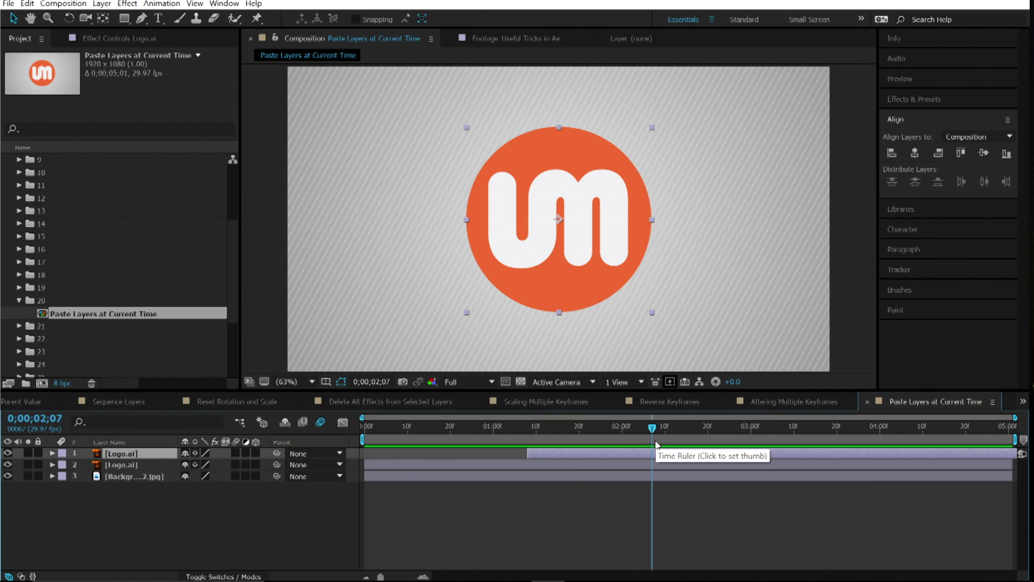
pyautogui.hotkey('ctrl', 'alt', 'v')
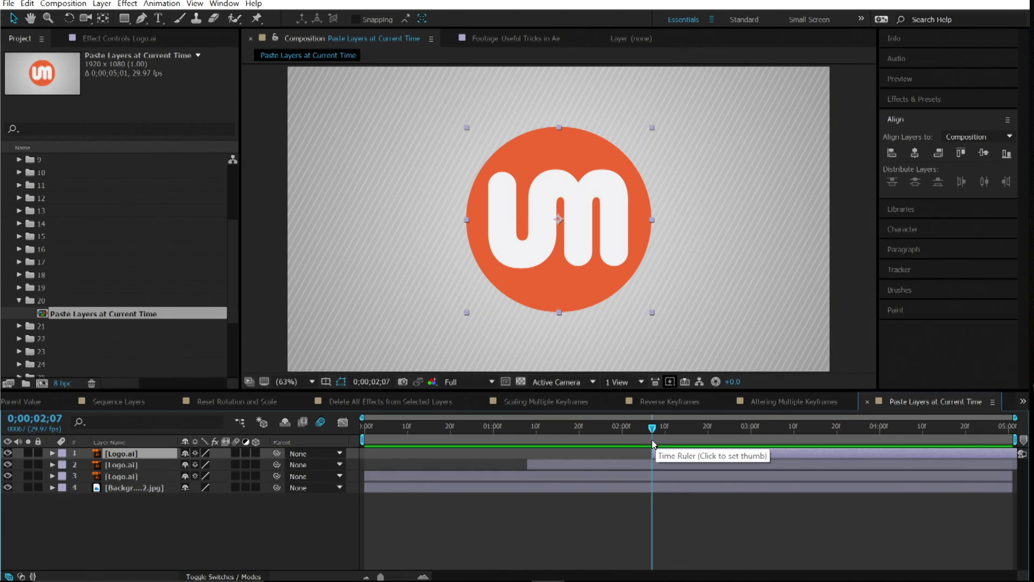
# Expand folder 21 and open the Set Work Area to Duration of Selected Layers comp.
pyautogui.click(17, 300)
pyautogui.click(19, 313)
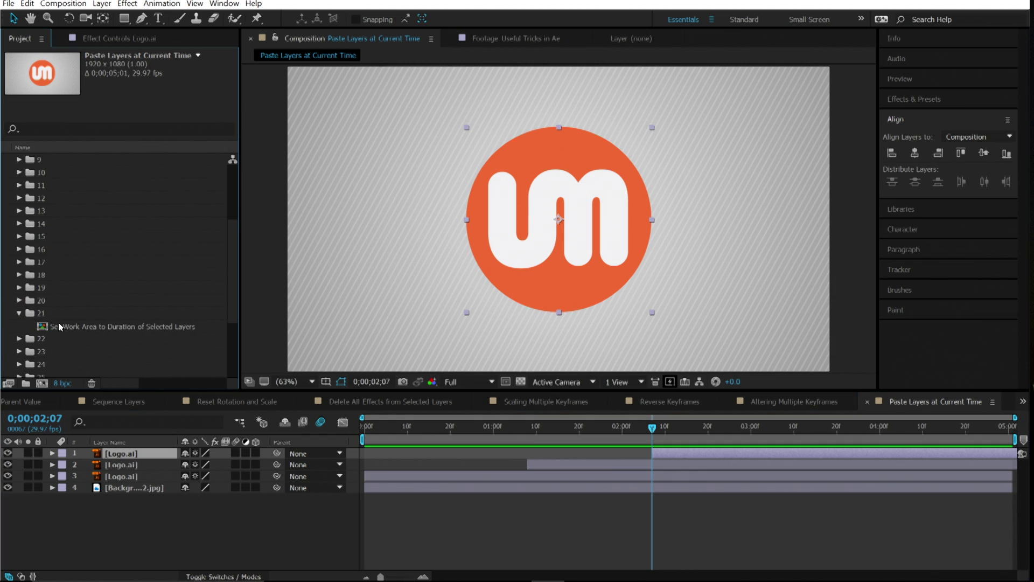
pyautogui.doubleClick(171, 328)
# Fit the work area to the Logo.ai and background layers and trim the comp to 0;00;02;10.
pyautogui.moveTo(412, 427); pyautogui.dragTo(398, 458)
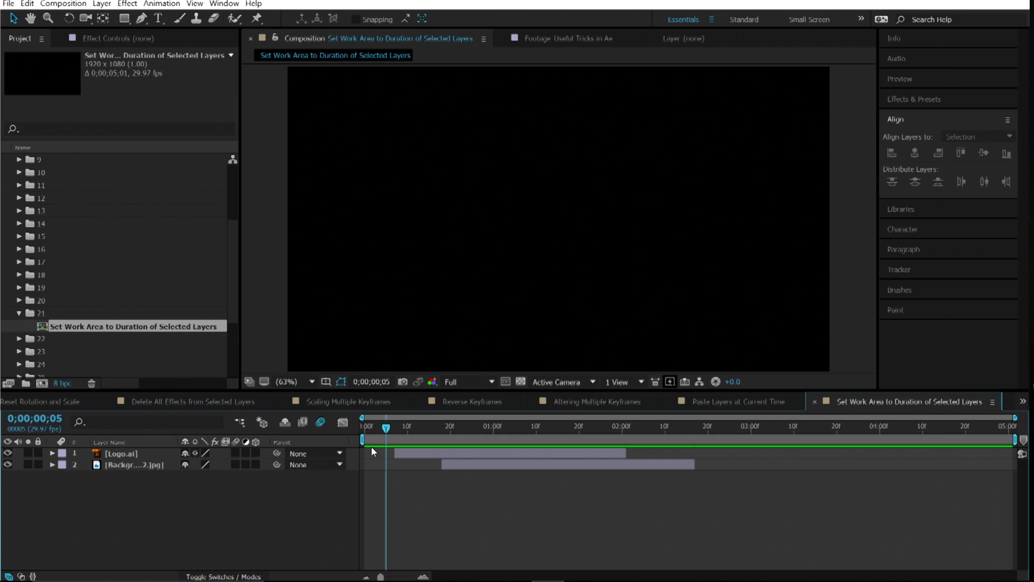
pyautogui.moveTo(160, 494); pyautogui.dragTo(128, 453)
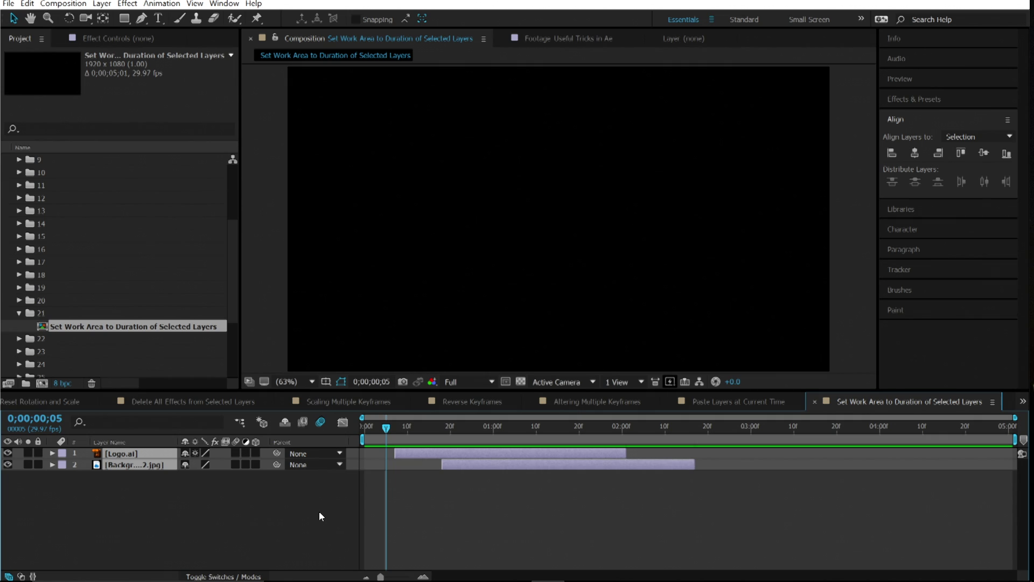
pyautogui.hotkey('ctrl', 'alt', 'b')
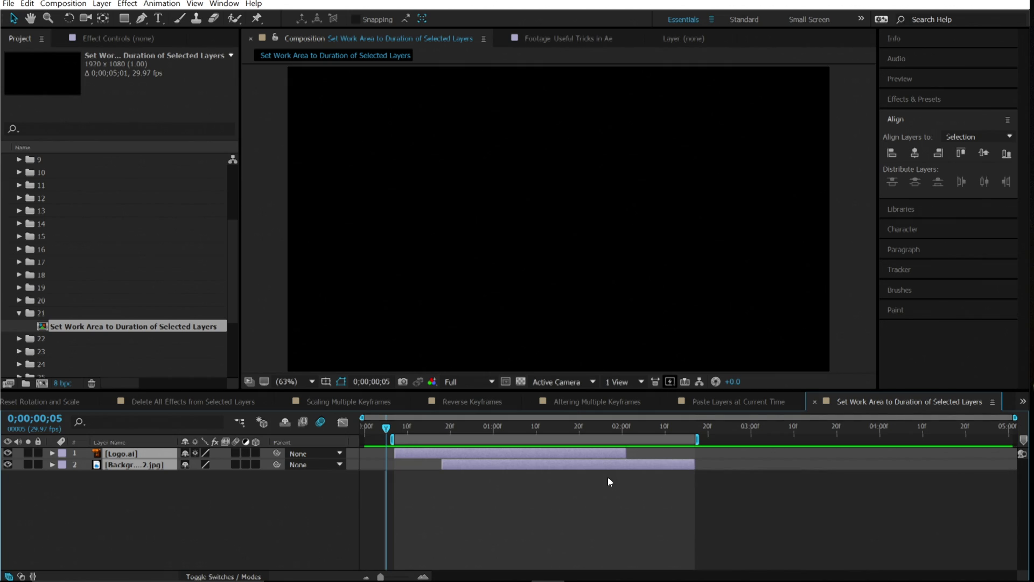
pyautogui.rightClick(521, 437)
pyautogui.click(566, 473)
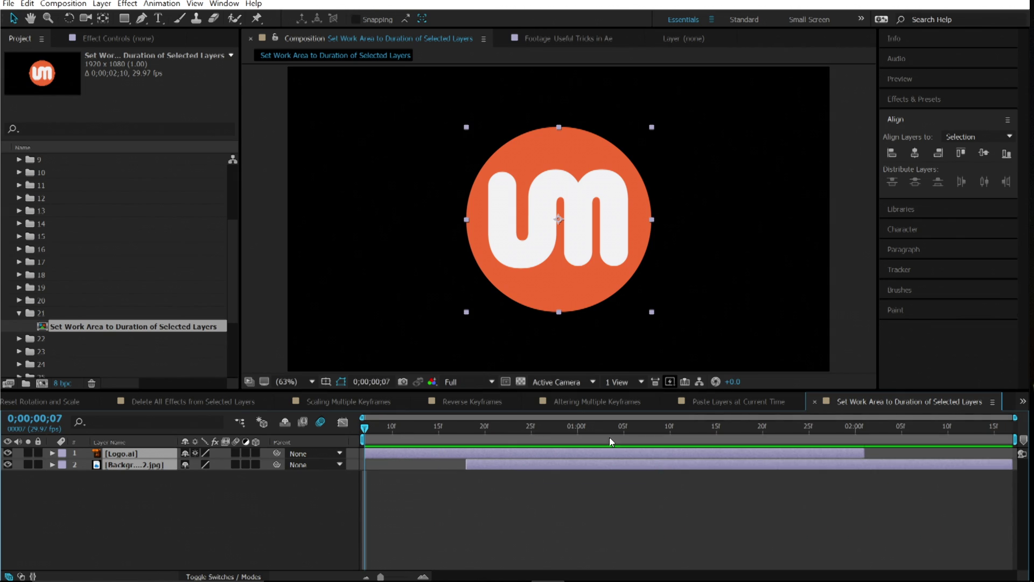
# Expand folder 22 and open the Add or Remove Keyframe at Current Time comp.
pyautogui.click(18, 313)
pyautogui.click(18, 325)
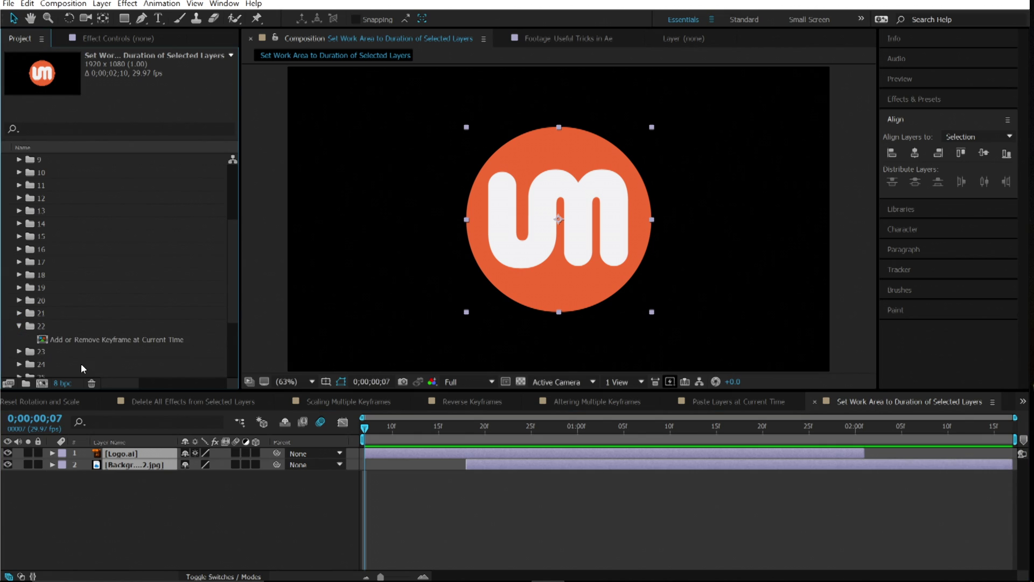
pyautogui.doubleClick(104, 340)
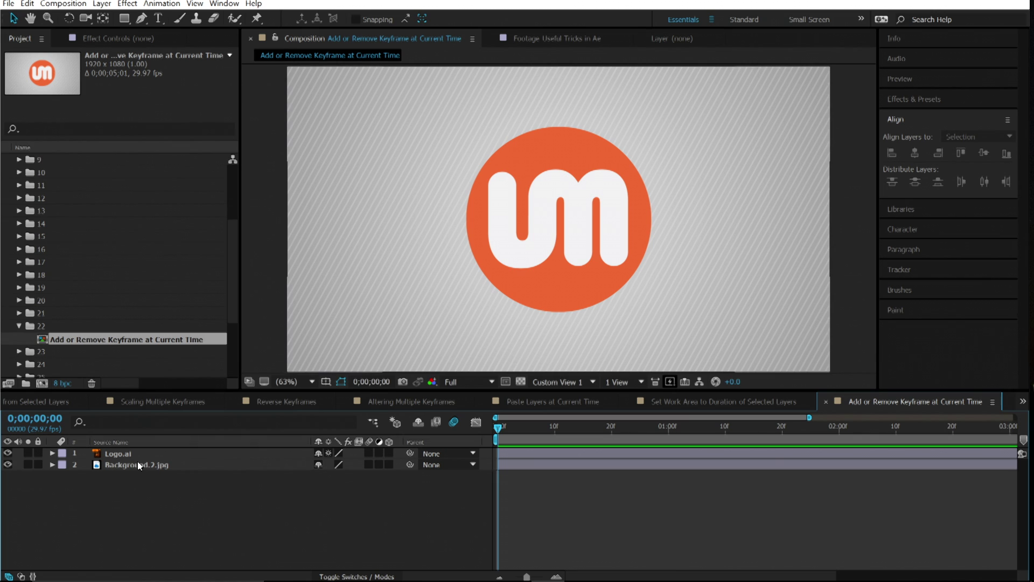
# Show Logo.ai's Anchor Point, Position, Scale, Opacity and Rotation properties together.
pyautogui.click(146, 454)
pyautogui.moveTo(306, 390); pyautogui.dragTo(311, 325)
pyautogui.press('a')
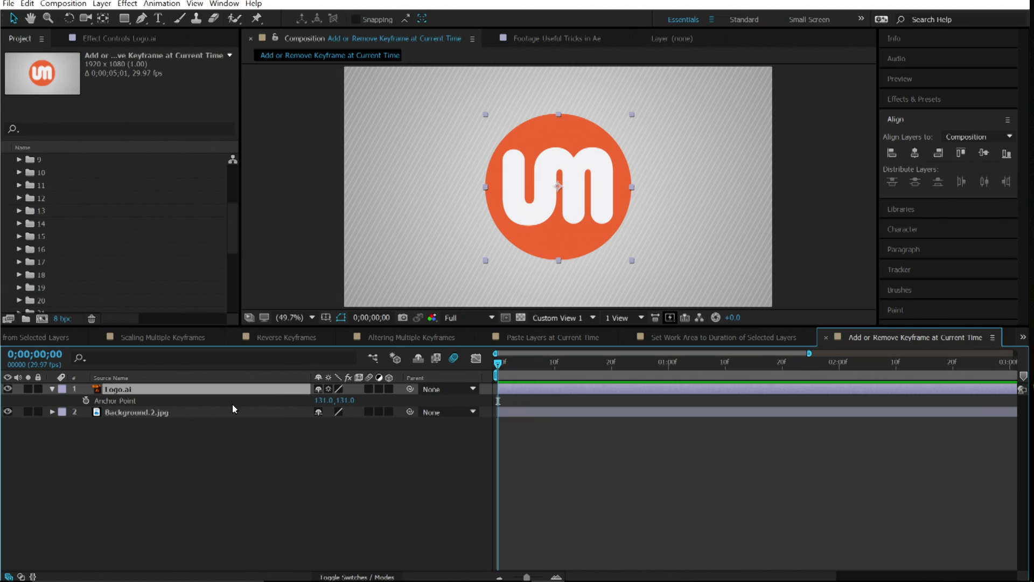
pyautogui.hotkey('shift', 'p')
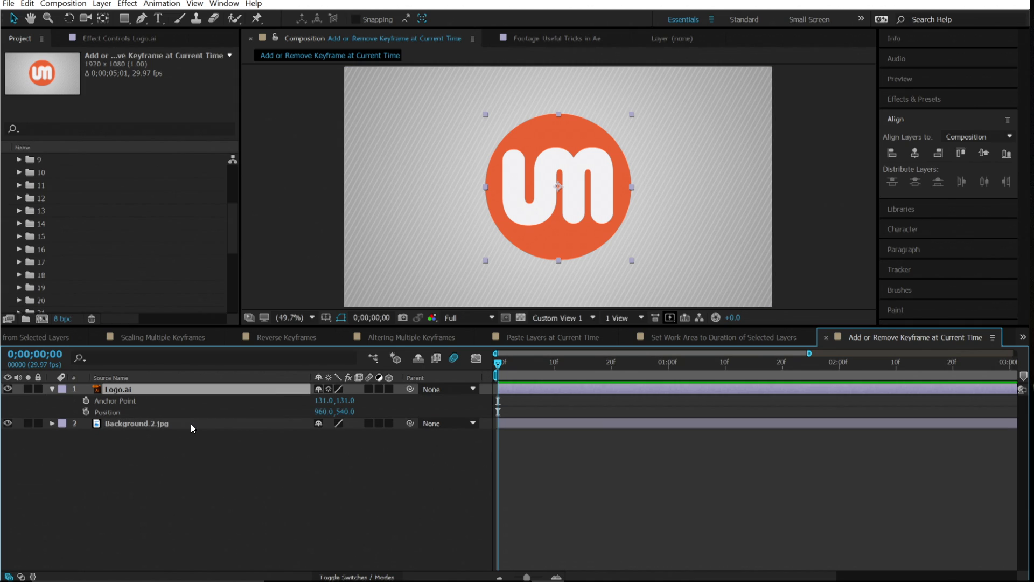
pyautogui.hotkey('shift', 's')
pyautogui.hotkey('shift', 't')
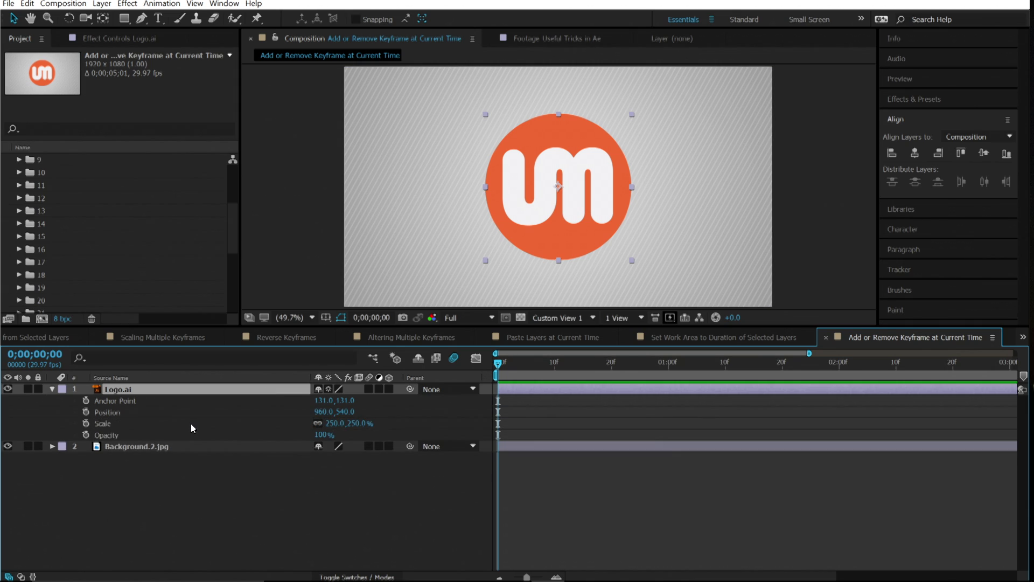
pyautogui.hotkey('shift', 'r')
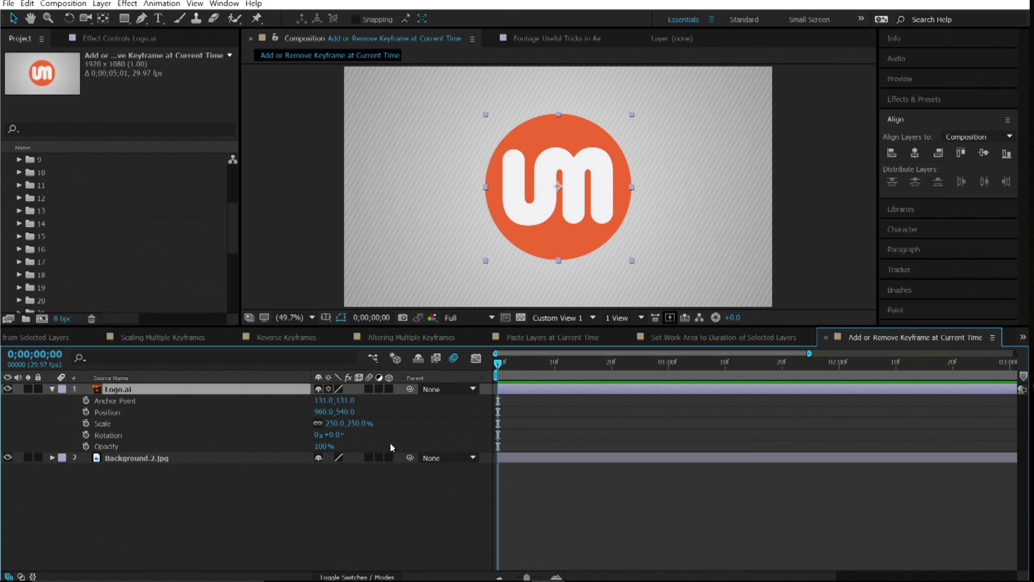
# Set Position, Scale, Rotation and Opacity keyframes on the logo at 0f.
pyautogui.hotkey('alt', 'shift', 'a')
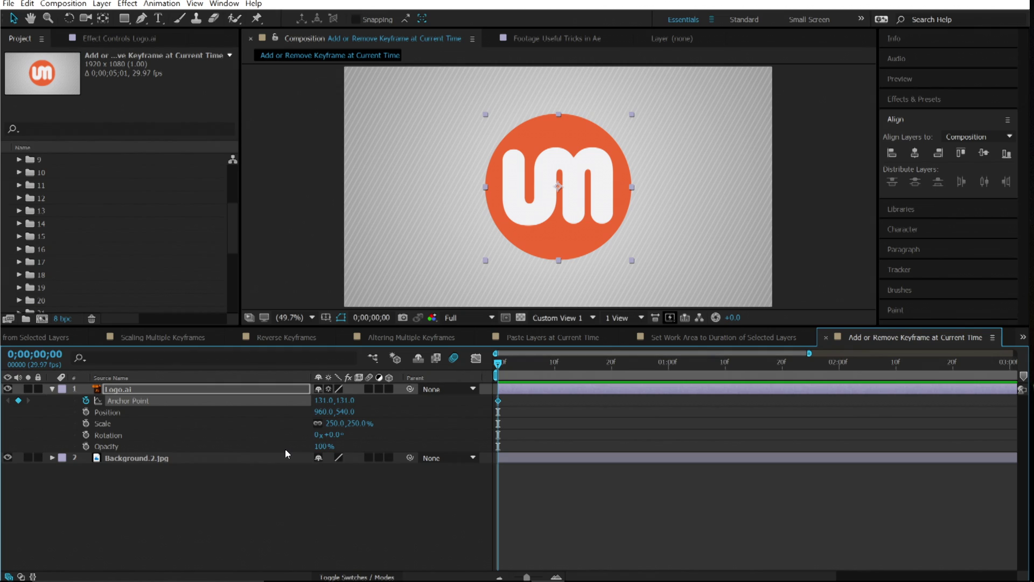
pyautogui.hotkey('alt', 'shift', 'a')
pyautogui.hotkey('alt', 'shift', 'p')
pyautogui.hotkey('alt', 'shift', 's')
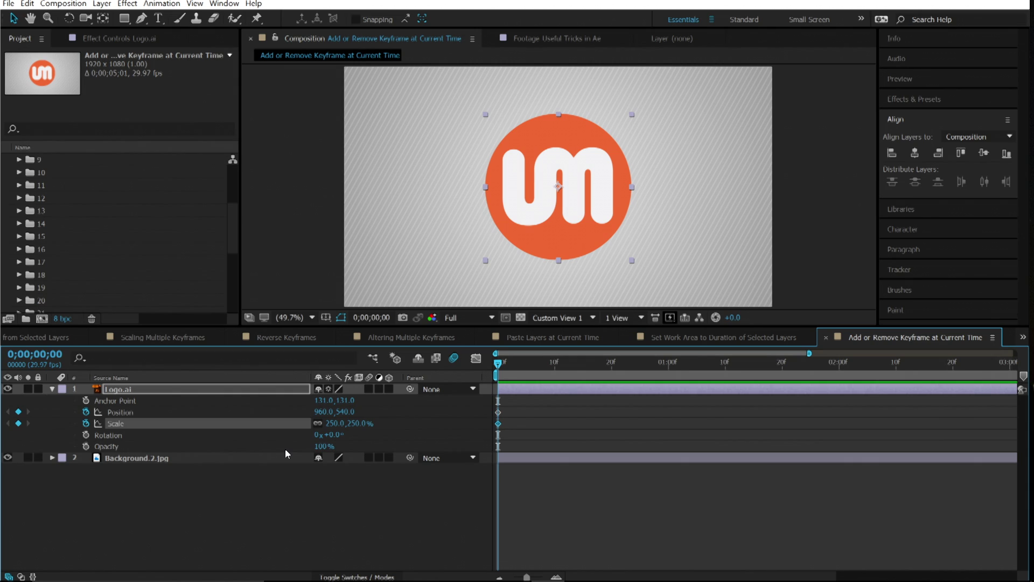
pyautogui.hotkey('alt', 'shift', 'r')
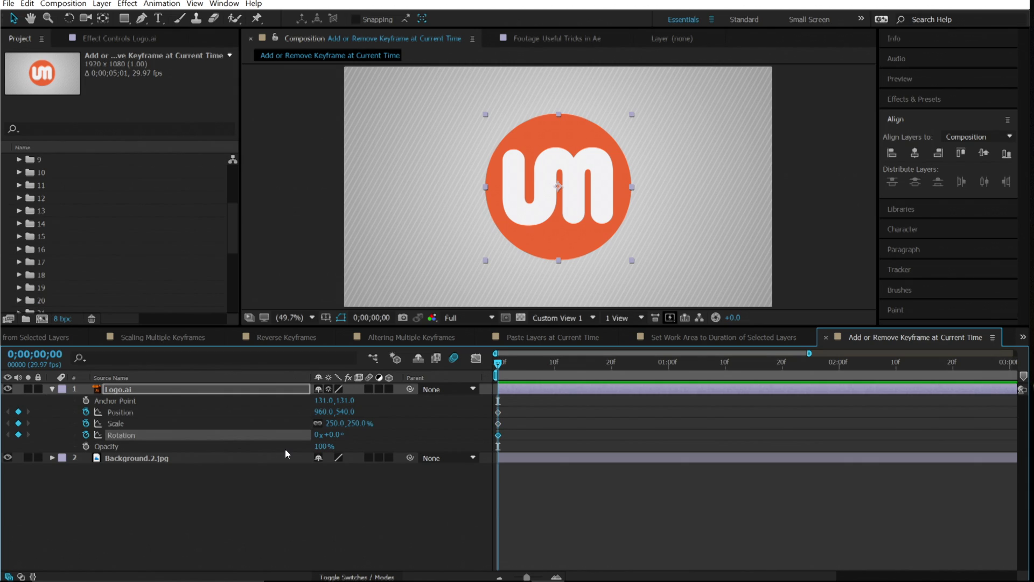
pyautogui.hotkey('alt', 'shift', 't')
# Add a Scale keyframe at 15f and an Anchor Point keyframe at 1:01.
pyautogui.moveTo(572, 364); pyautogui.dragTo(594, 367)
pyautogui.hotkey('alt', 'shift', 's')
pyautogui.click(674, 369)
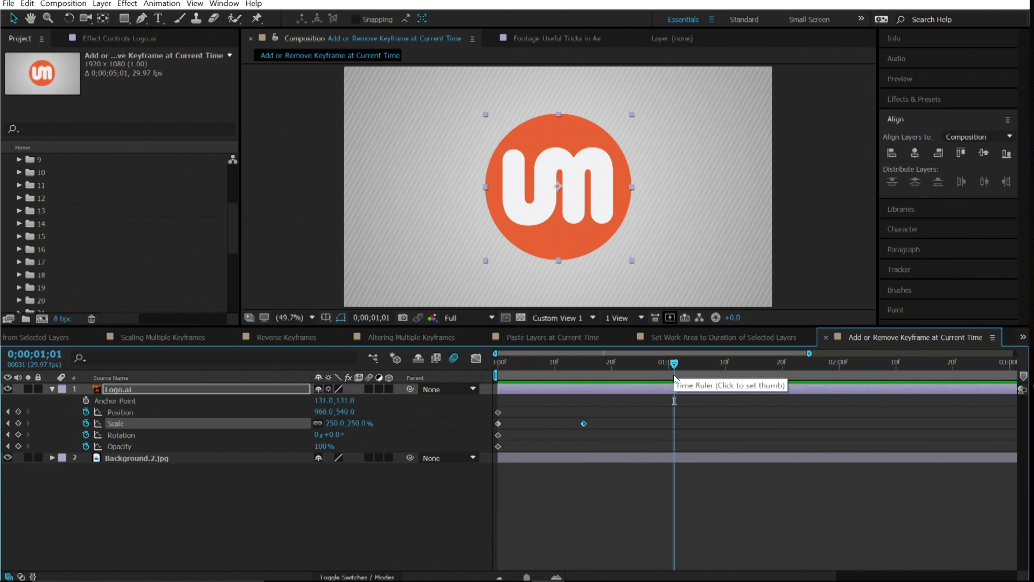
pyautogui.hotkey('alt', 'shift', 'a')
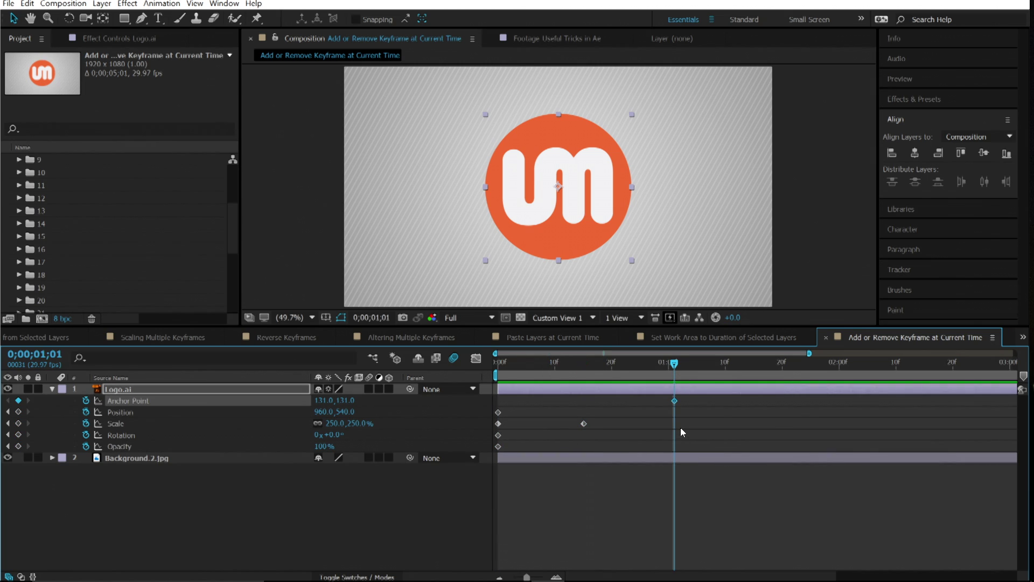
# Expand folder 23 and open the Expressions to Keyframes comp.
pyautogui.scroll(-2, 183, 283)
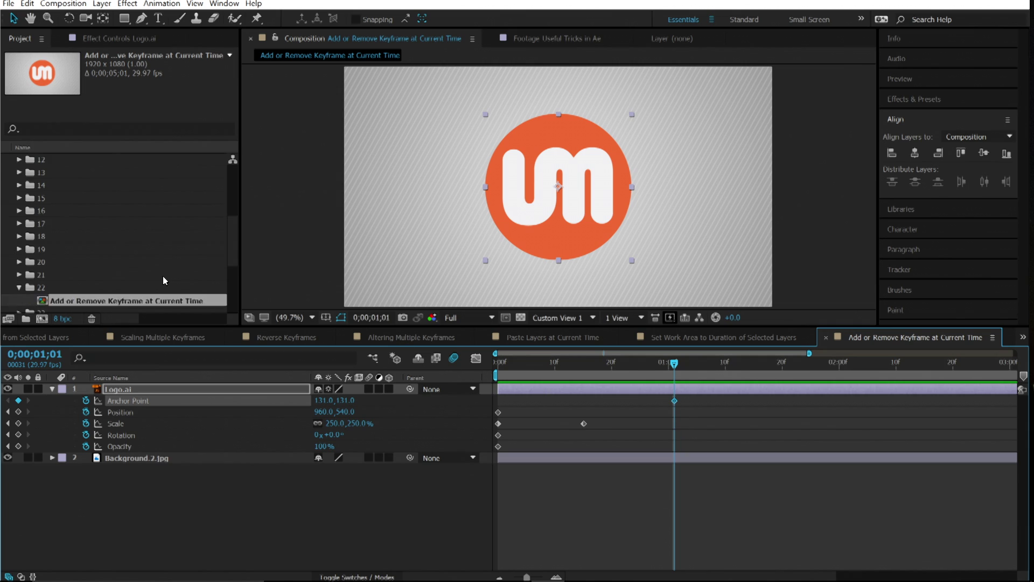
pyautogui.click(19, 249)
pyautogui.click(19, 262)
pyautogui.doubleClick(115, 276)
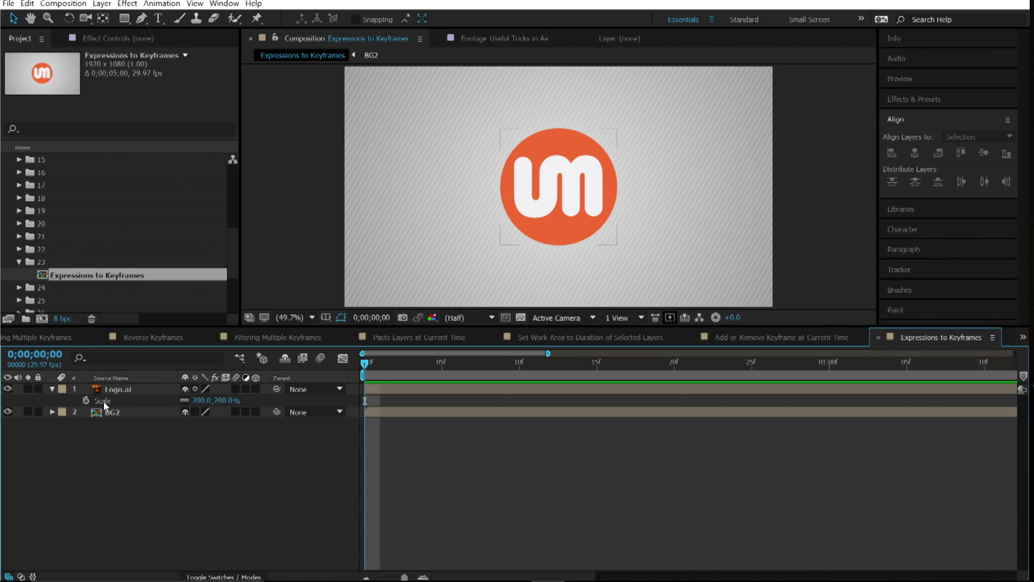
# Put wiggle(5, 100) on Logo.ai's Scale, preview the jitter, and keyframe Scale at 0f.
pyautogui.keyDown('alt'); pyautogui.click(86, 401); pyautogui.keyUp('alt')
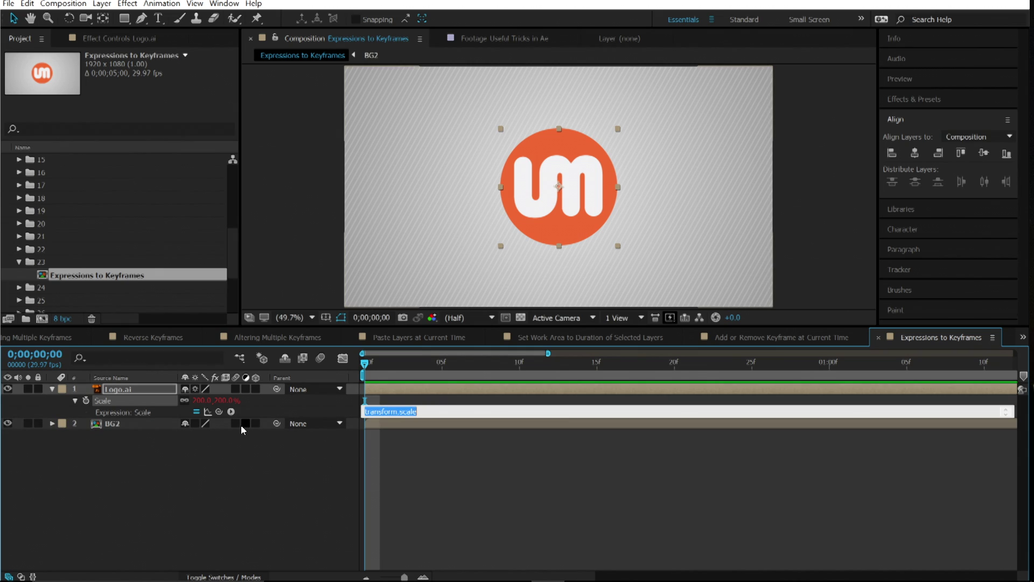
pyautogui.write('wiggle()5, 100')
pyautogui.click(270, 509)
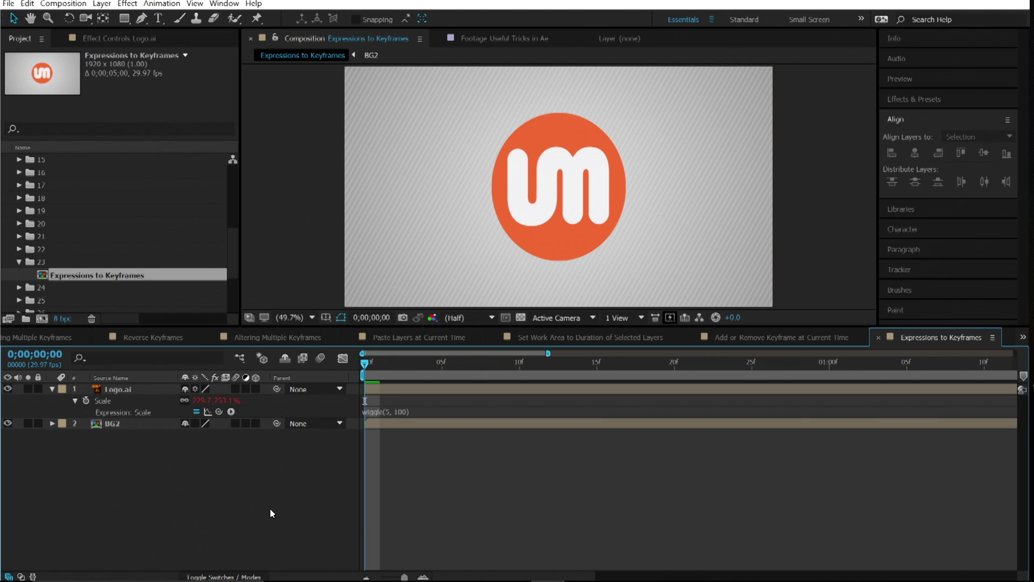
pyautogui.press('space')
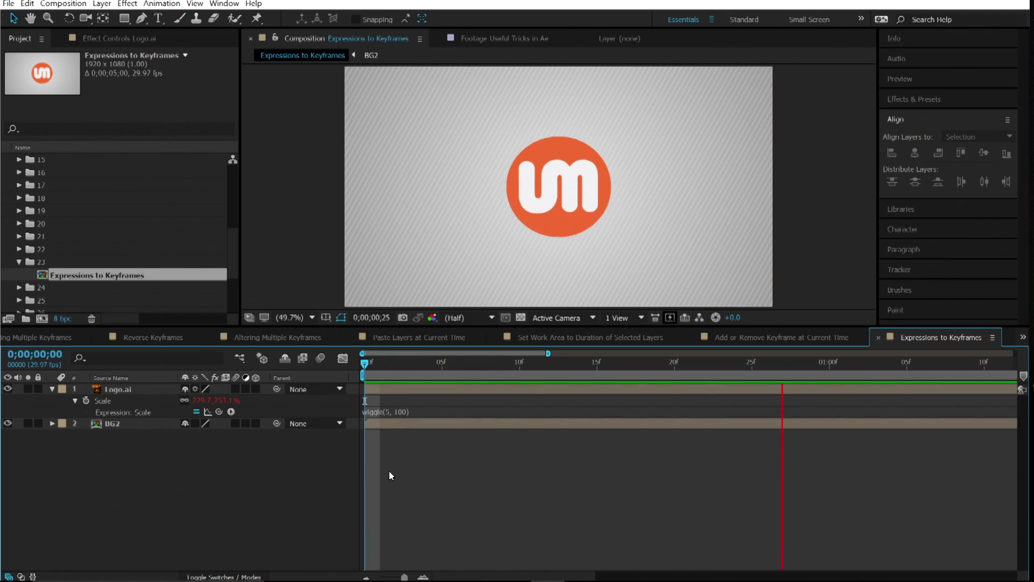
pyautogui.press('space')
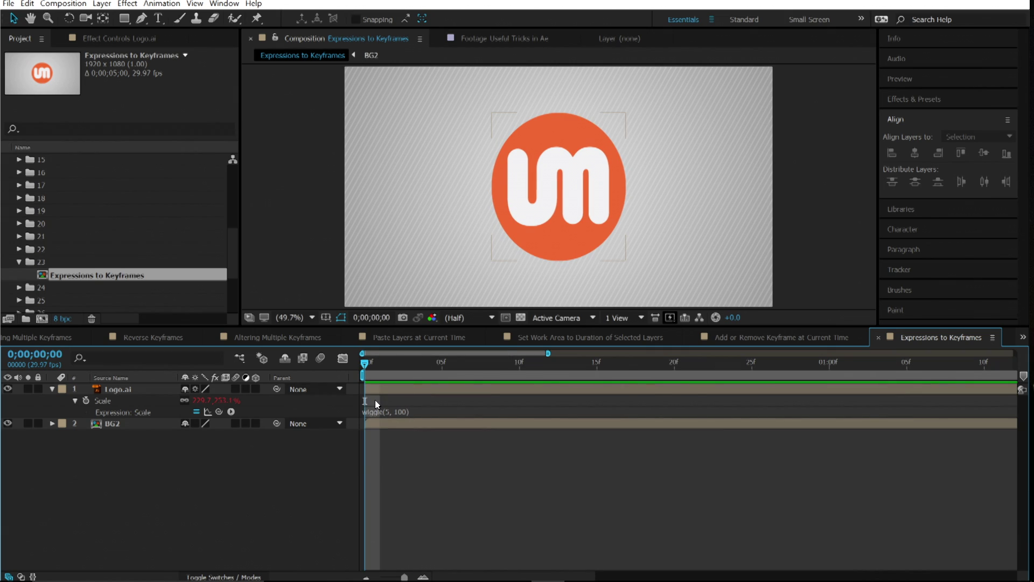
pyautogui.click(297, 479)
pyautogui.click(89, 400)
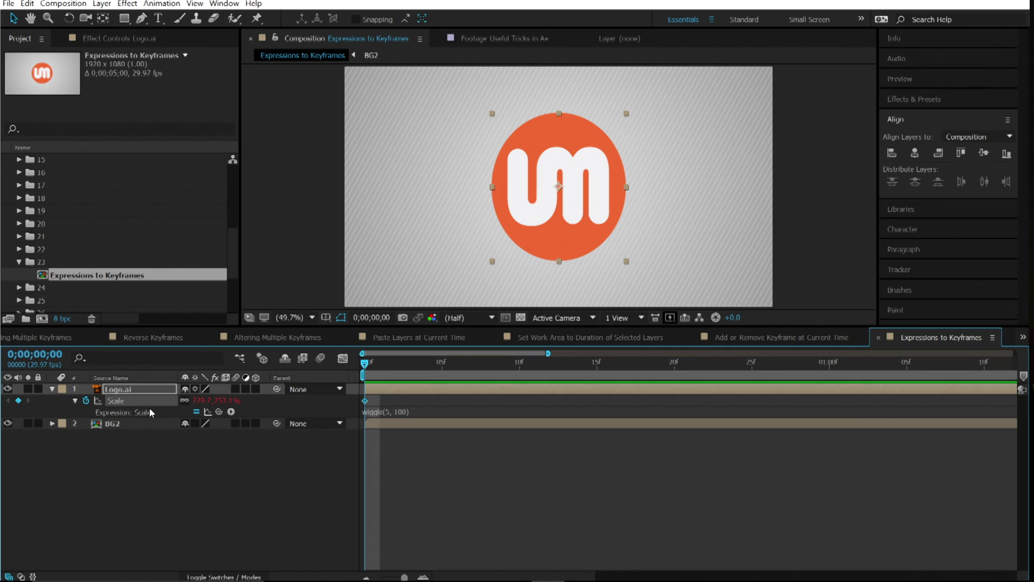
# Convert Logo.ai's Scale wiggle into per-frame keyframes, remove the expression, and preview the result.
pyautogui.rightClick(365, 401)
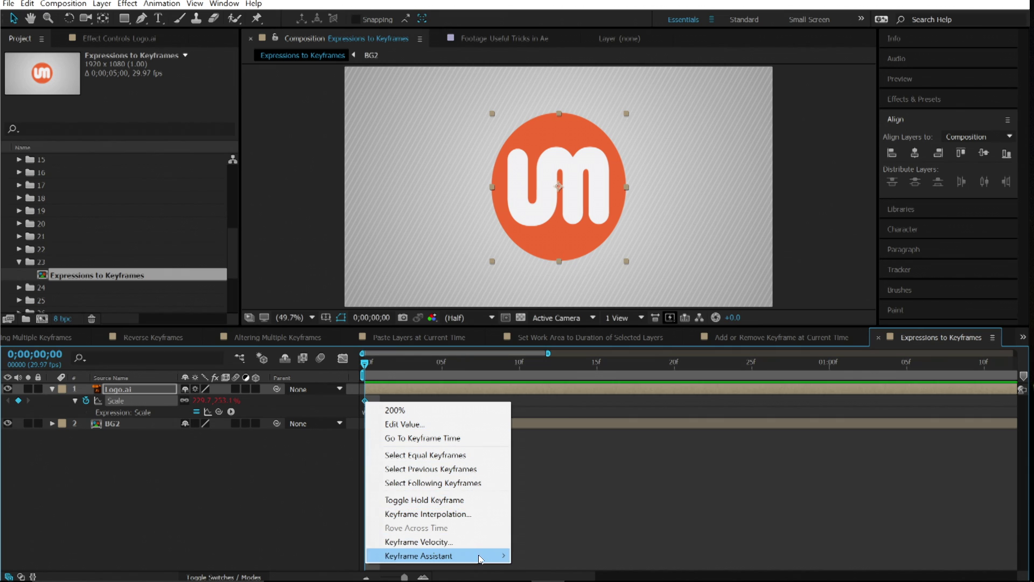
pyautogui.moveTo(493, 555)
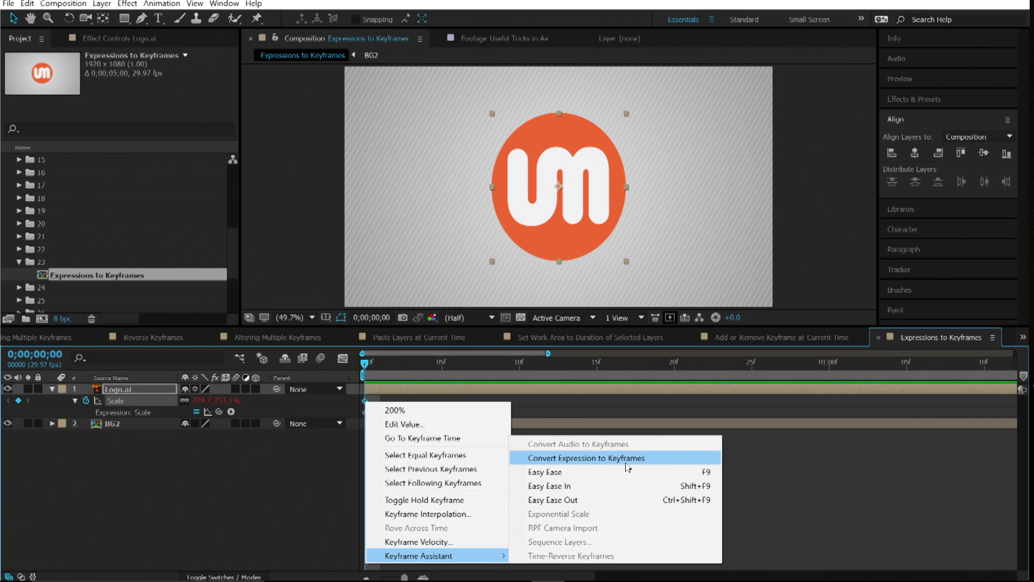
pyautogui.click(627, 465)
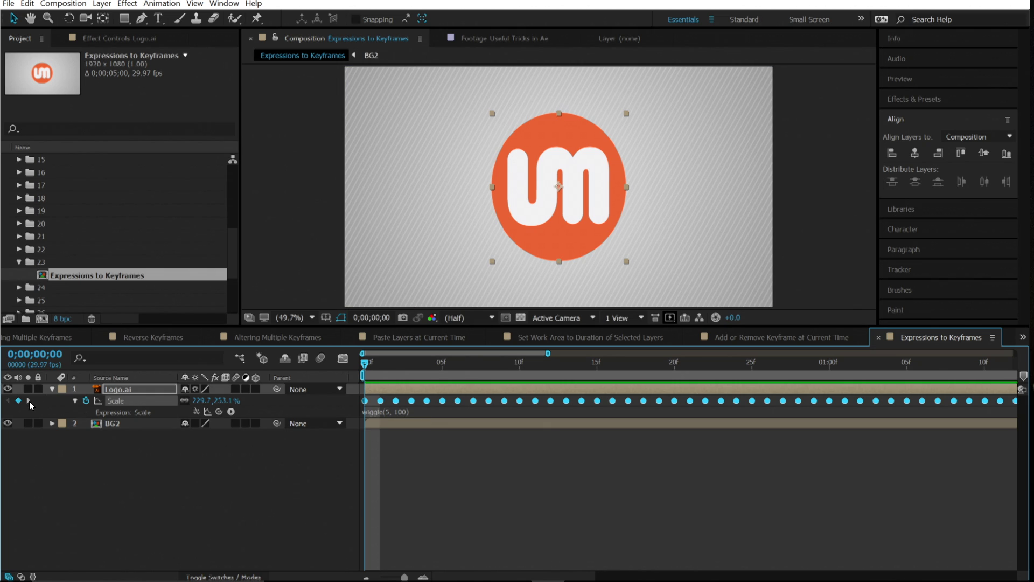
pyautogui.keyDown('alt'); pyautogui.click(85, 400); pyautogui.keyUp('alt')
pyautogui.press('space')
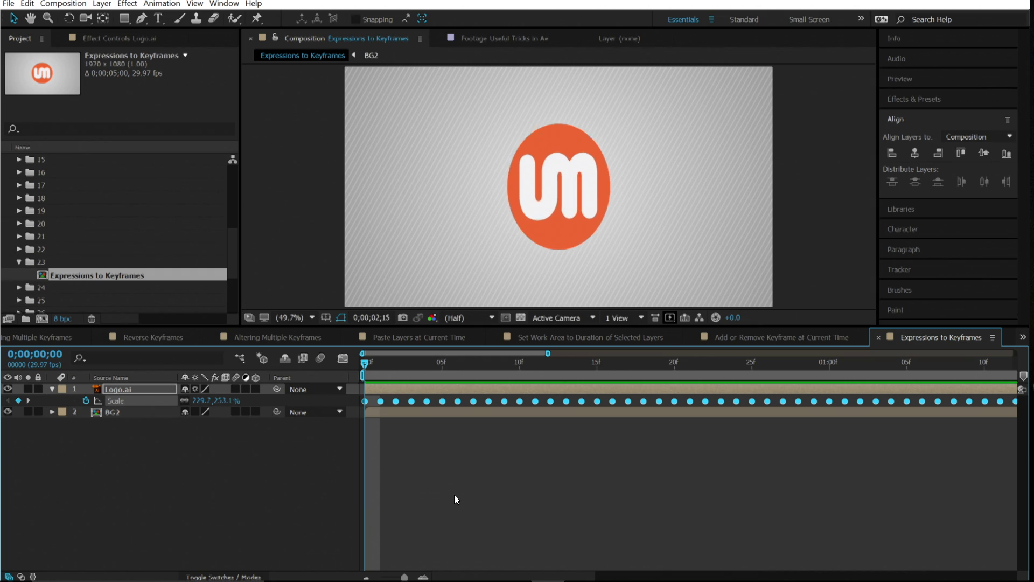
pyautogui.press('space')
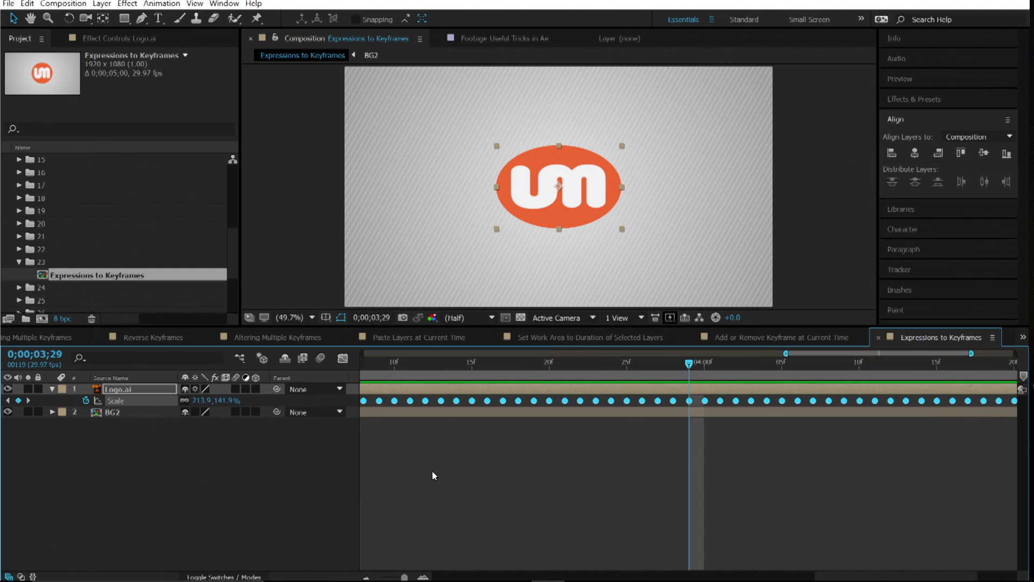
pyautogui.click(19, 262)
# Open the Moving Masks comp, select the Ellipse tool, and delete the orange shape layer.
pyautogui.click(20, 275)
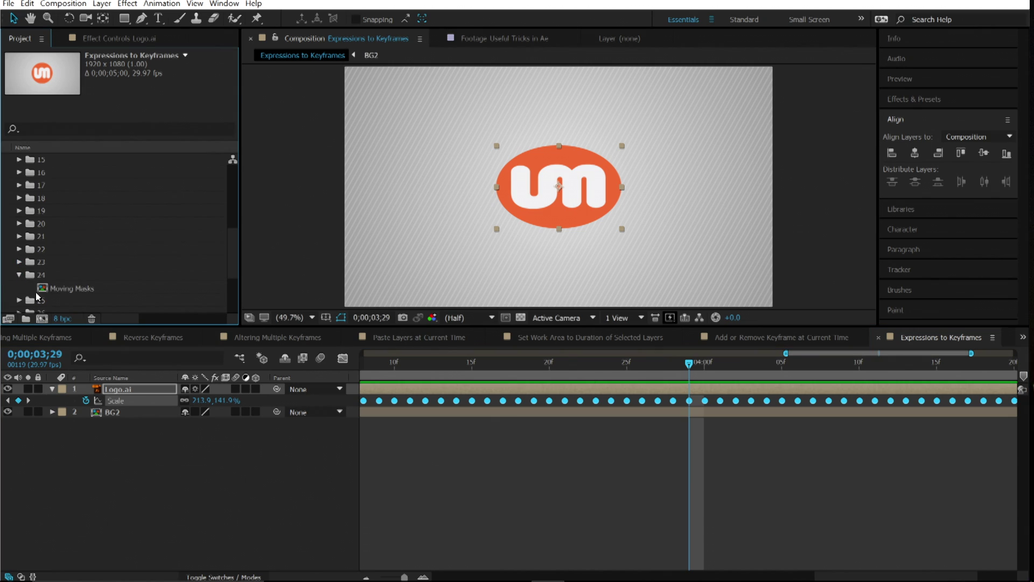
pyautogui.doubleClick(79, 289)
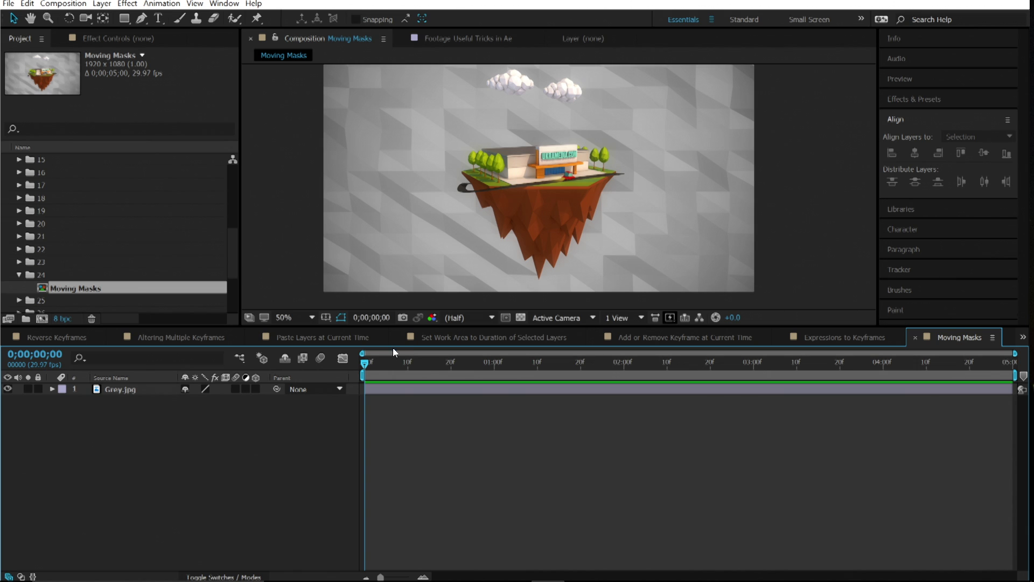
pyautogui.moveTo(395, 327); pyautogui.dragTo(397, 432)
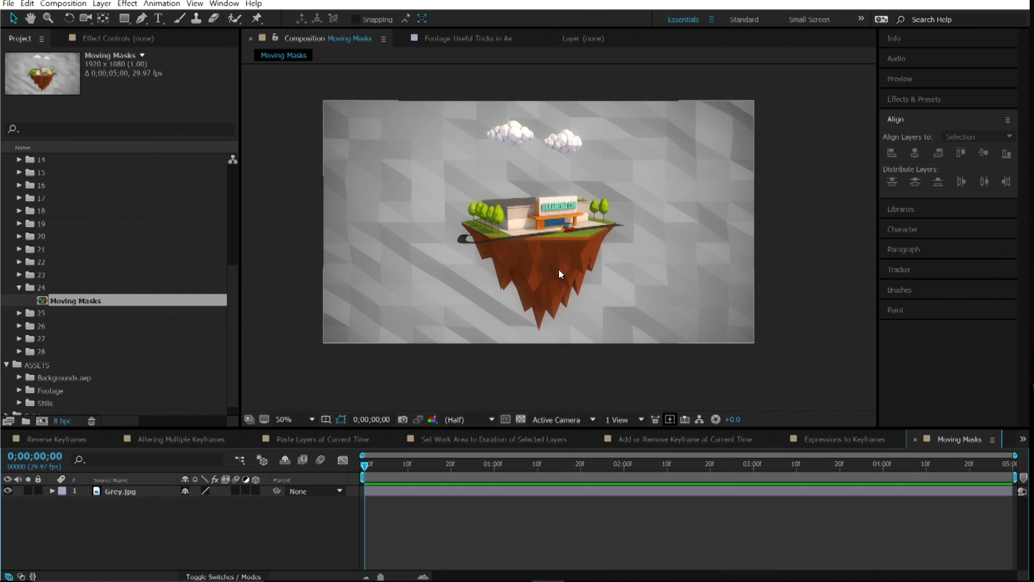
pyautogui.click(124, 18)
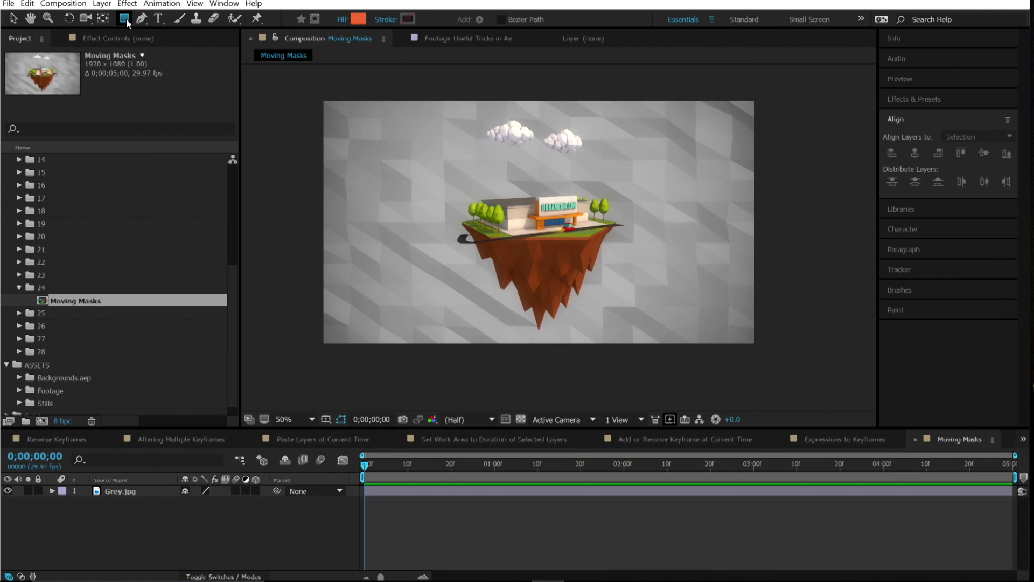
pyautogui.moveTo(128, 18); pyautogui.dragTo(186, 47)
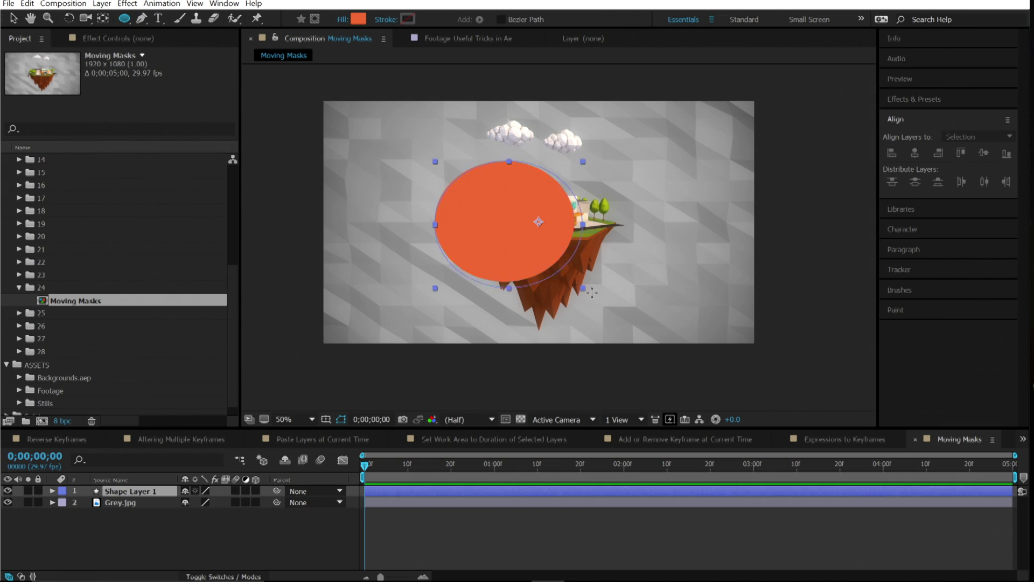
pyautogui.press('Delete')
pyautogui.click(129, 491)
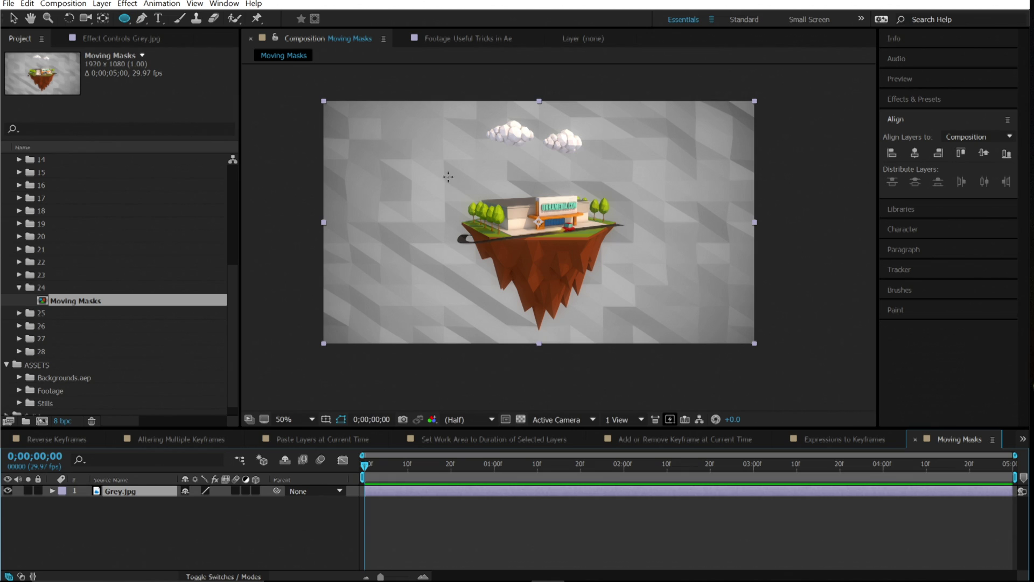
# Draw an elliptical mask on Grey.jpg enclosing the whole floating island.
pyautogui.moveTo(441, 164); pyautogui.dragTo(540, 251)
pyautogui.moveTo(612, 312); pyautogui.dragTo(624, 316)
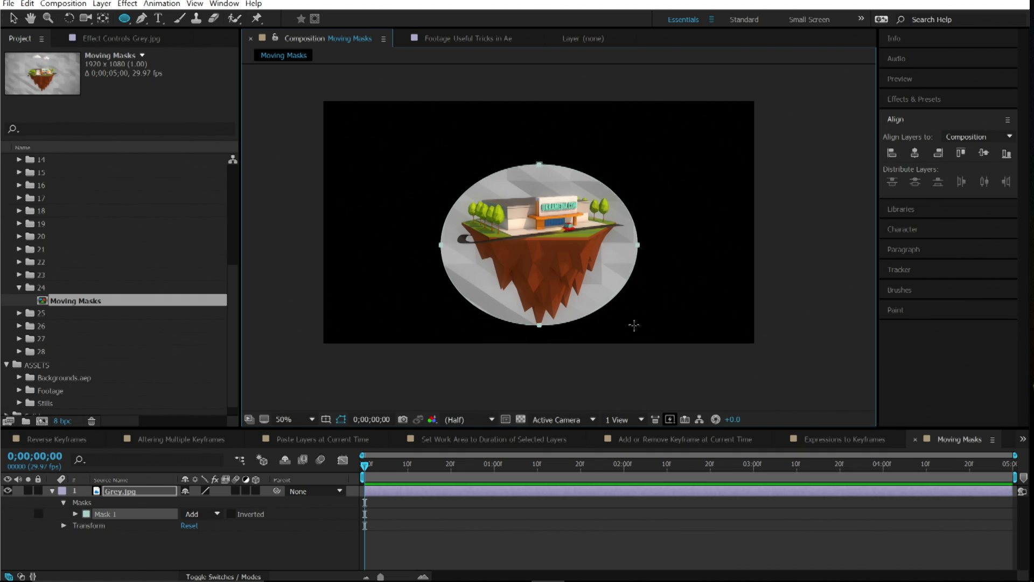
pyautogui.moveTo(635, 326); pyautogui.dragTo(626, 323)
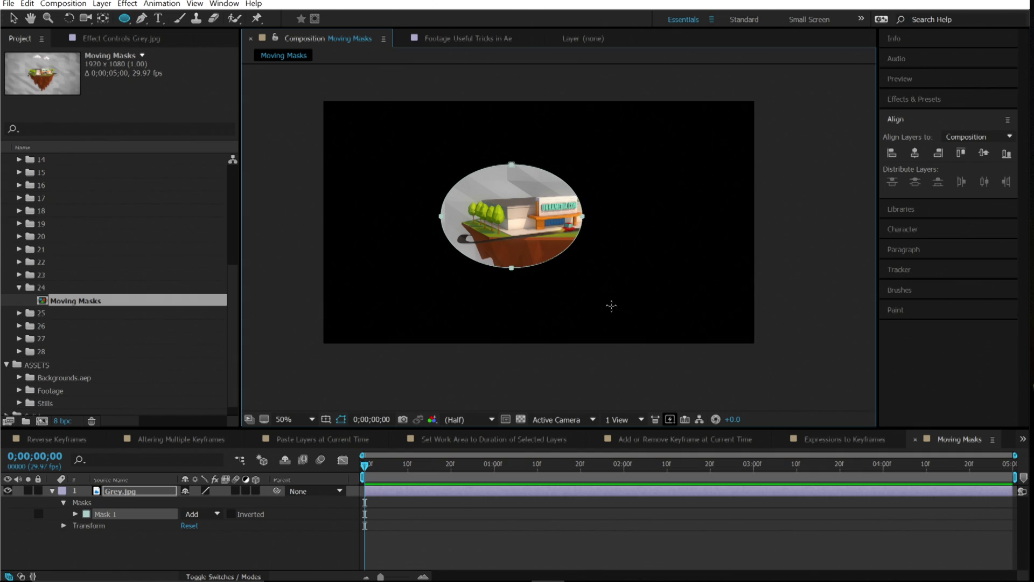
pyautogui.moveTo(579, 250)
pyautogui.mouseDown()
pyautogui.moveTo(639, 328)
pyautogui.moveTo(583, 325)
pyautogui.moveTo(651, 332)
pyautogui.moveTo(682, 316)
pyautogui.moveTo(605, 302)
pyautogui.moveTo(681, 300)
pyautogui.moveTo(623, 290)
pyautogui.moveTo(635, 305)
pyautogui.moveTo(632, 293)
pyautogui.moveTo(626, 312)
pyautogui.mouseUp()
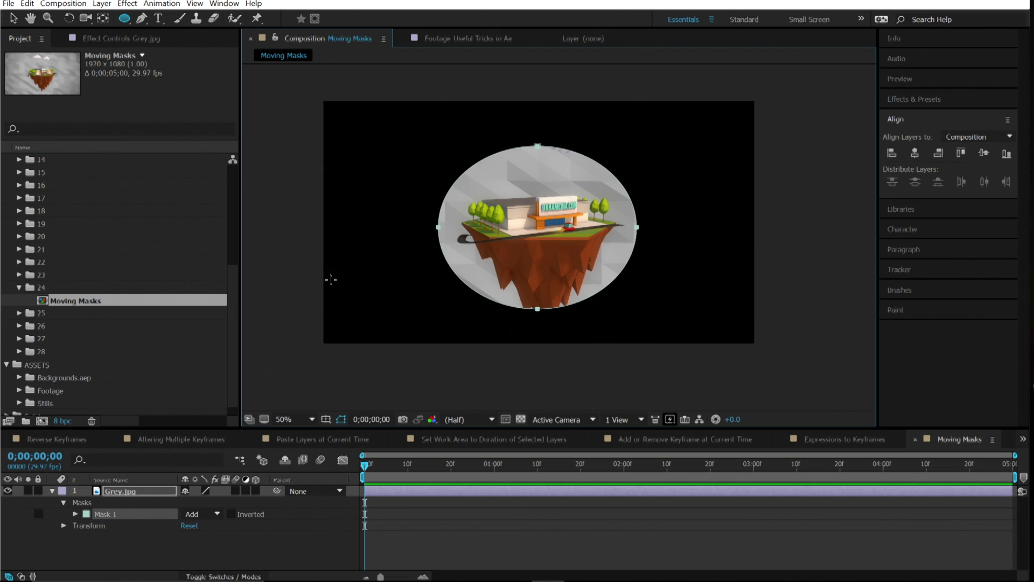
# Collapse folder 24 and open the Maximize Frame with a Shortcut comp from folder 25.
pyautogui.click(20, 287)
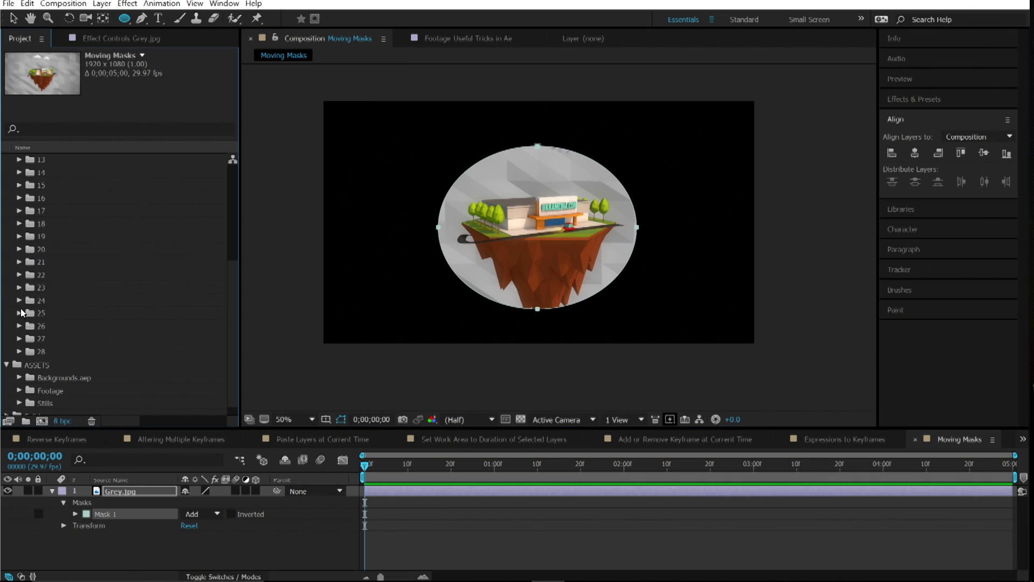
pyautogui.click(21, 313)
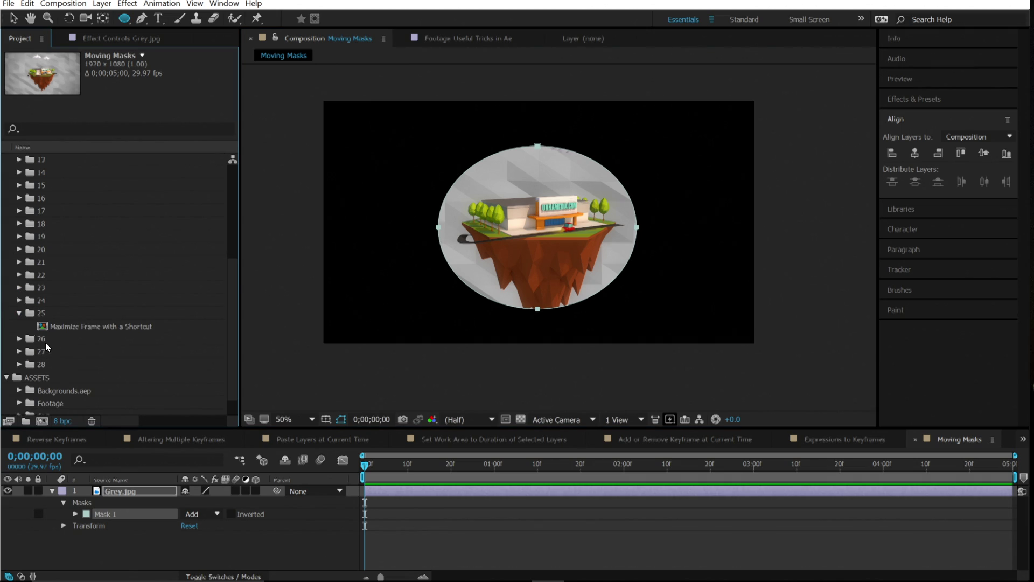
pyautogui.doubleClick(140, 327)
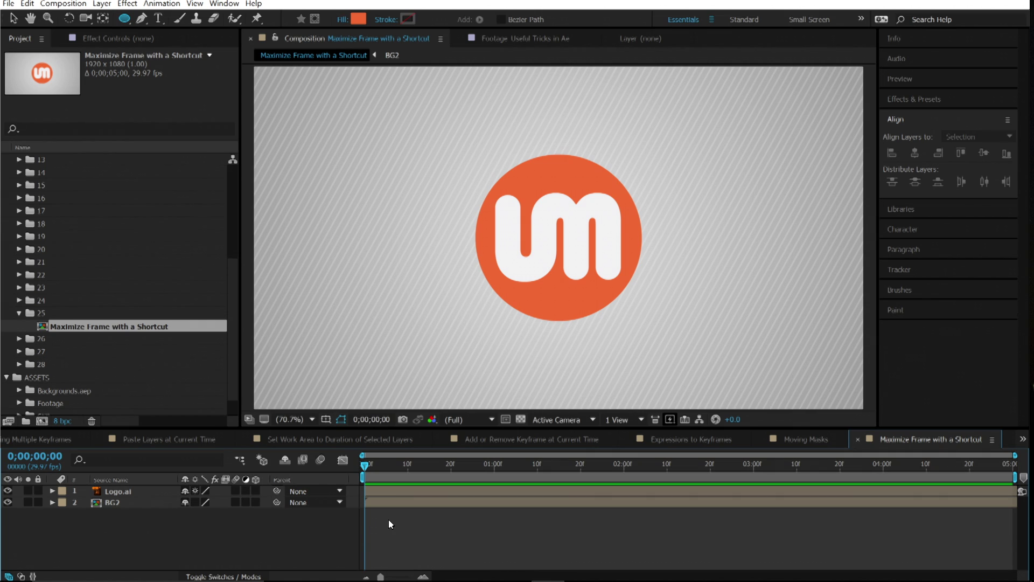
# Use the ` shortcut to maximize and restore the Timeline and Project panels.
pyautogui.press('`')
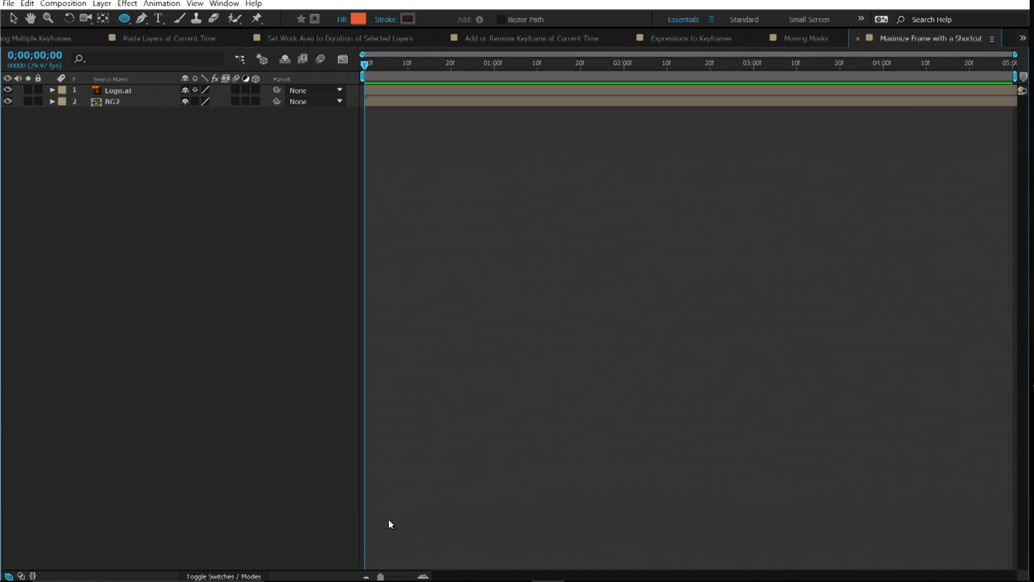
pyautogui.press('`')
pyautogui.press('`')
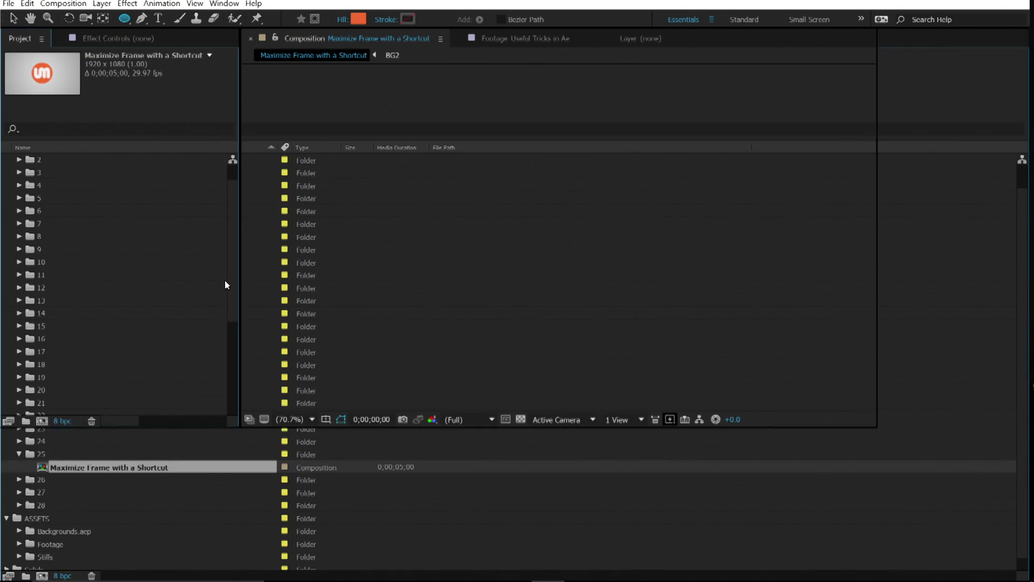
pyautogui.press('`')
pyautogui.press('`')
pyautogui.press('`')
pyautogui.press('`')
pyautogui.press('`')
pyautogui.scroll(-3, 130, 289)
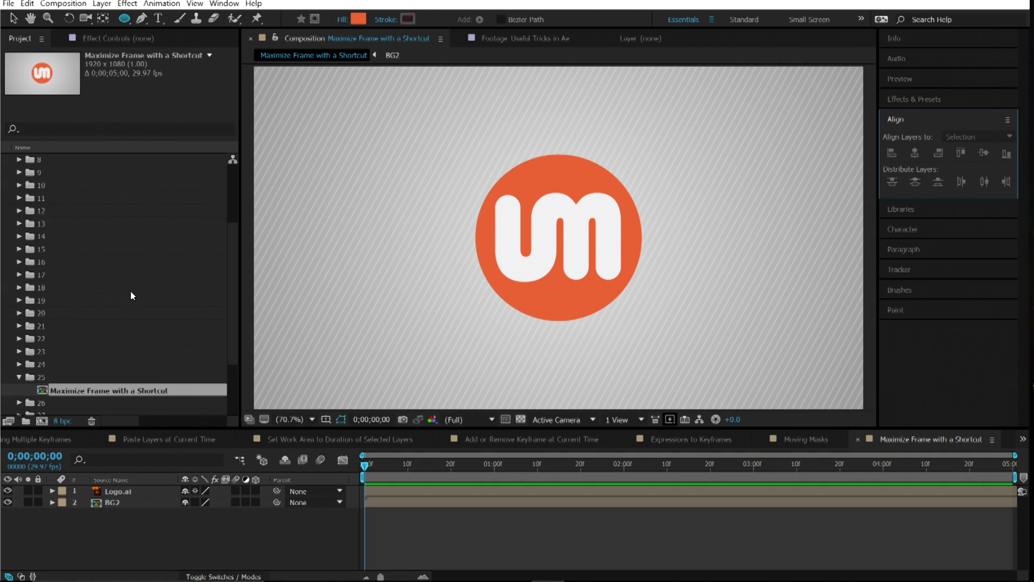
# Open the Turn Off All Other Solo Switches comp from folder 26 and enlarge the Timeline.
pyautogui.click(20, 364)
pyautogui.click(20, 338)
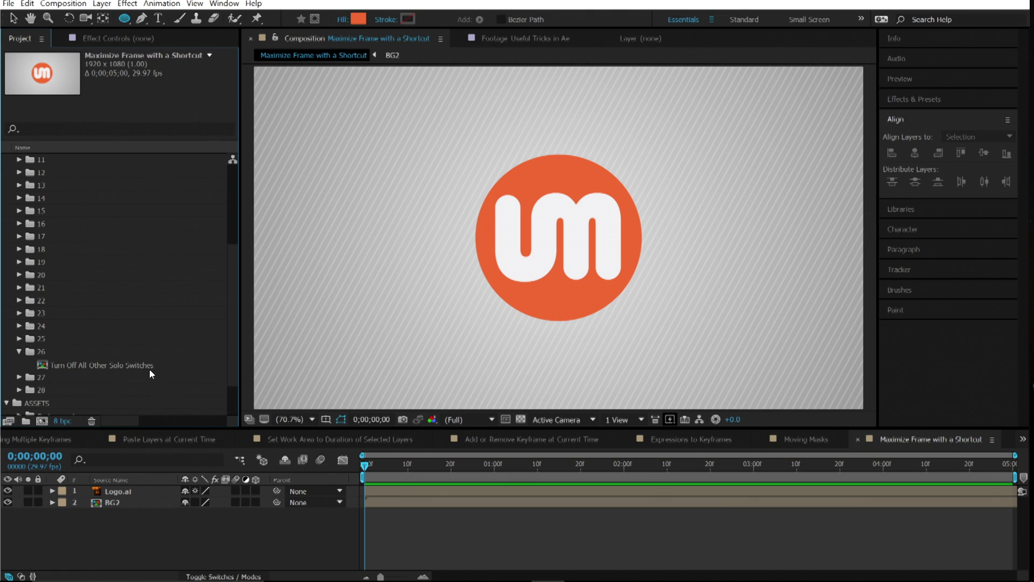
pyautogui.doubleClick(154, 366)
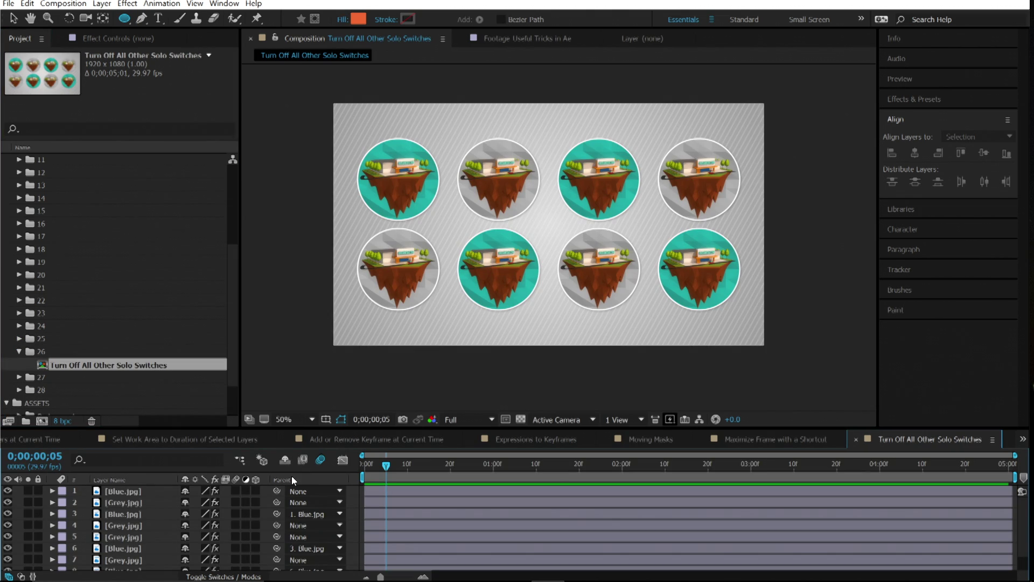
pyautogui.moveTo(431, 430); pyautogui.dragTo(461, 336)
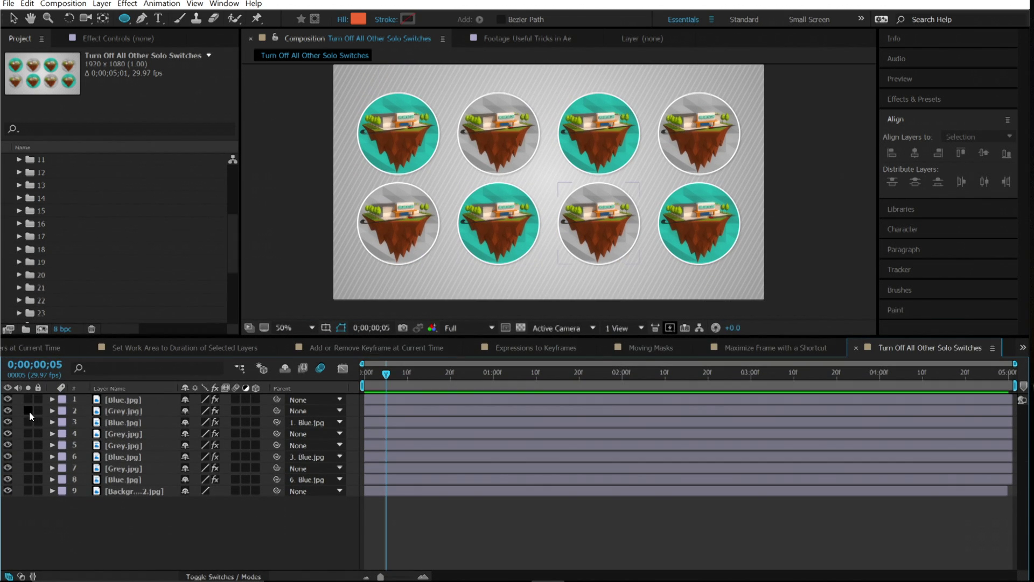
# Solo layers 2, 5, 8, 7 and 1, then leave only layer 5 soloed.
pyautogui.click(29, 411)
pyautogui.click(28, 445)
pyautogui.click(28, 478)
pyautogui.click(28, 468)
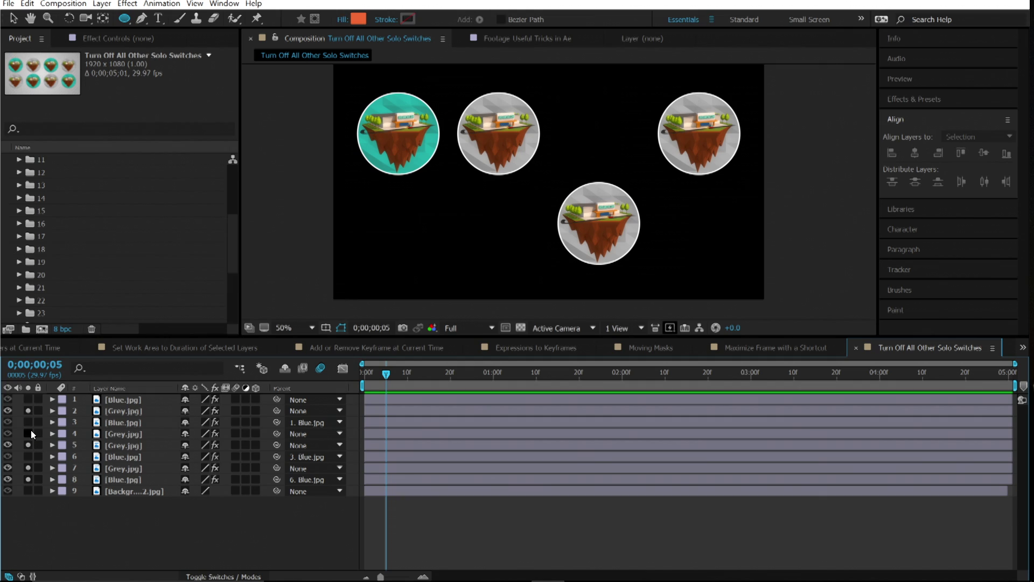
pyautogui.click(27, 399)
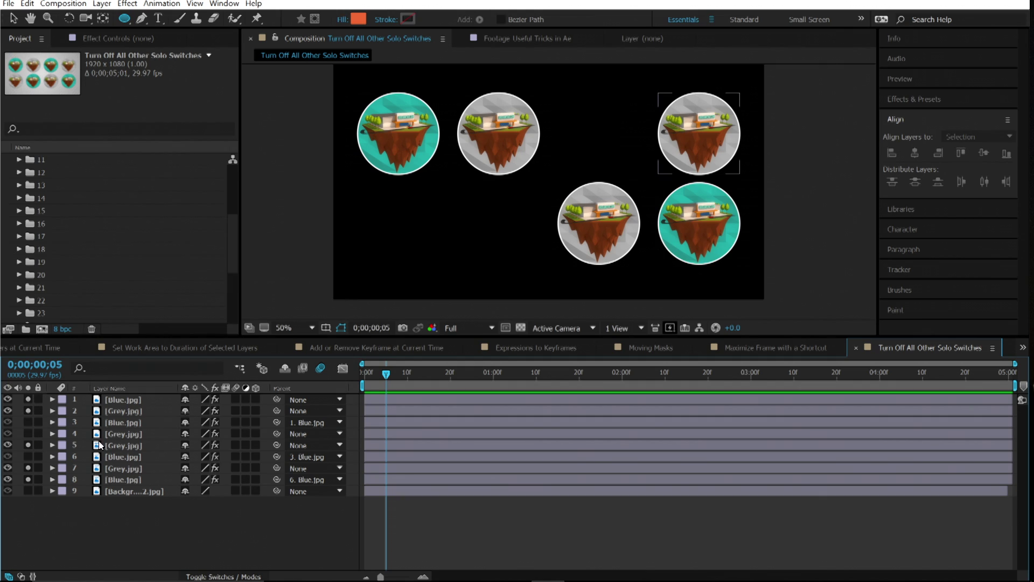
pyautogui.keyDown('alt'); pyautogui.click(30, 445); pyautogui.keyUp('alt')
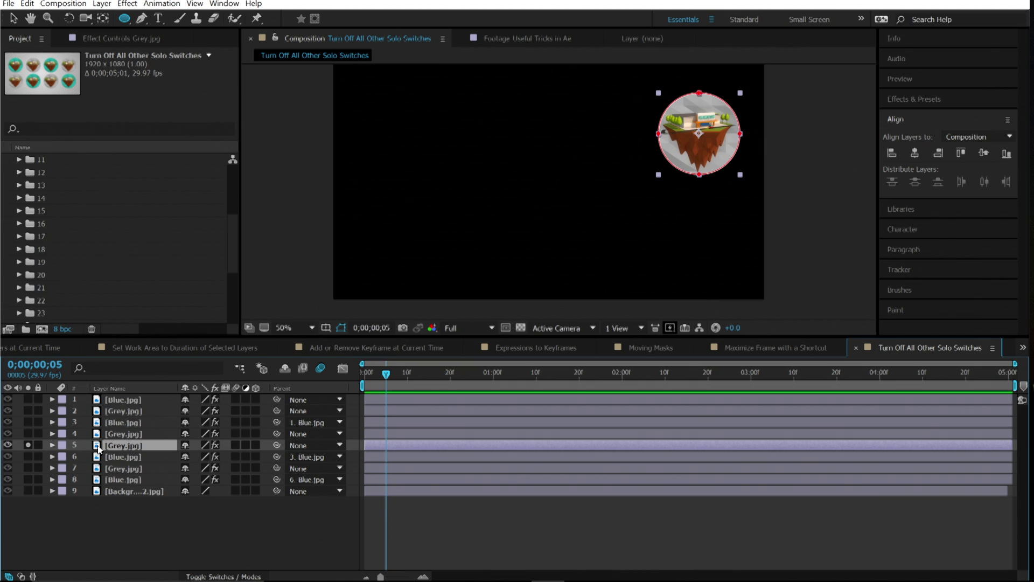
pyautogui.scroll(-3, 101, 263)
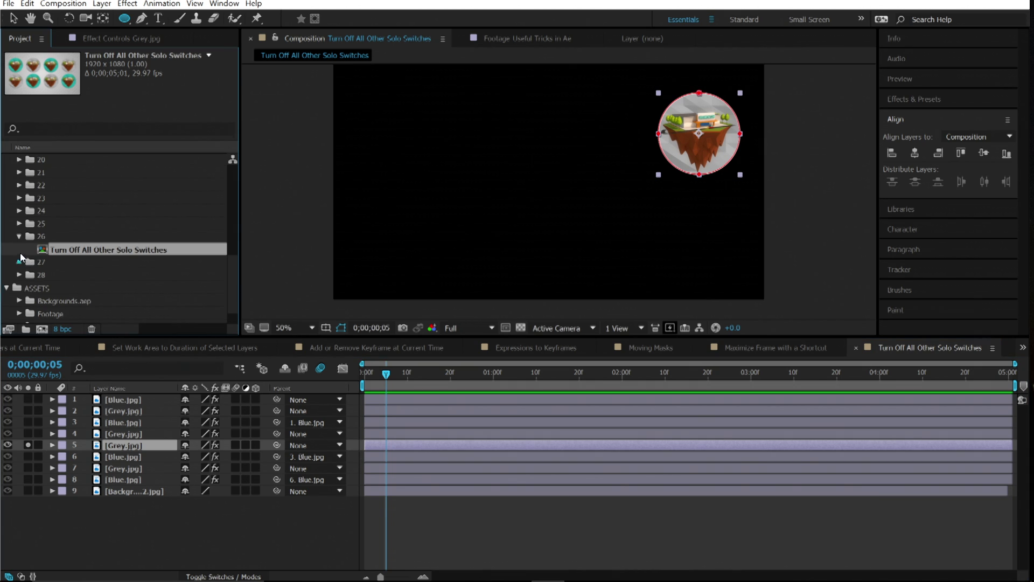
# Open the CC Vignette comp from folder 27 and move the playhead to a later frame.
pyautogui.click(19, 236)
pyautogui.click(20, 249)
pyautogui.doubleClick(82, 263)
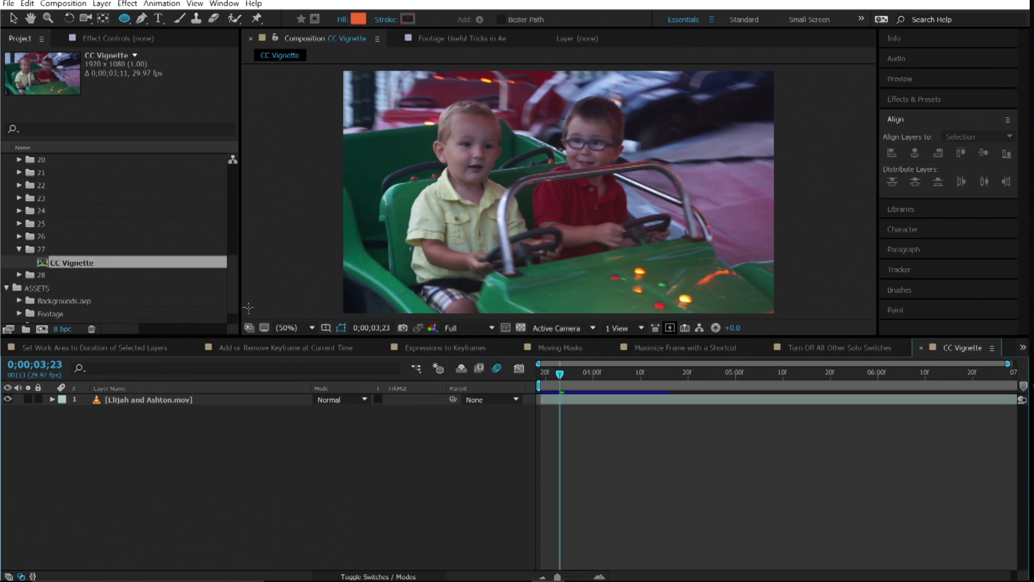
pyautogui.click(324, 393)
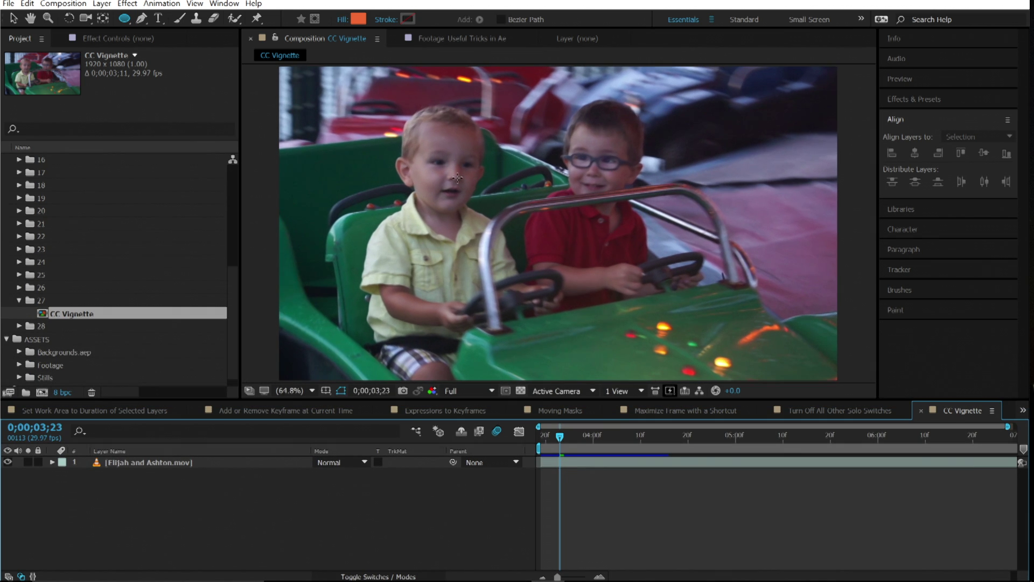
pyautogui.moveTo(567, 439); pyautogui.dragTo(592, 439)
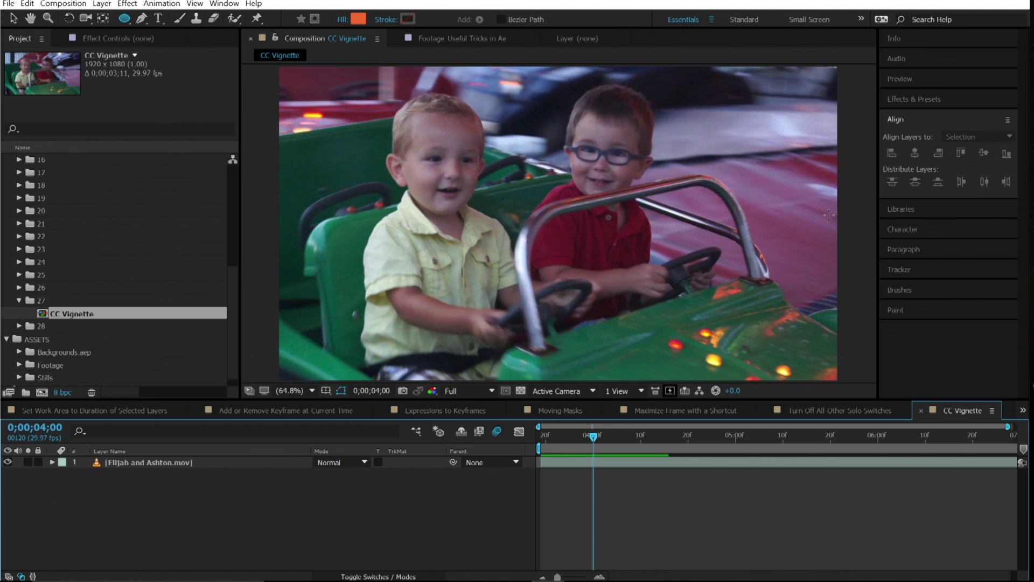
# Apply CC Vignette to the footage layer with Amount 149 and Pin Highlights 5.
pyautogui.click(940, 96)
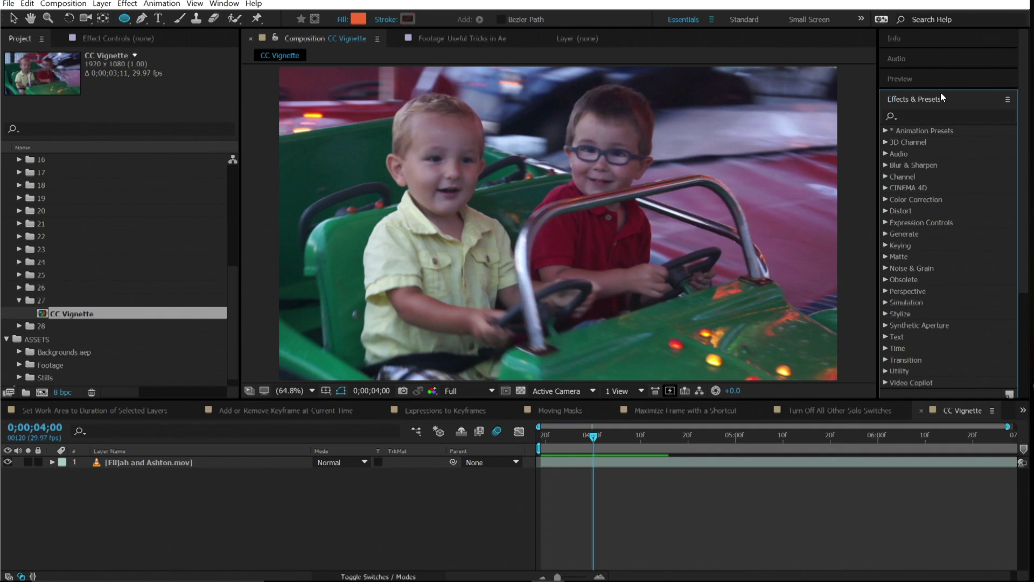
pyautogui.click(940, 114)
pyautogui.write('cc vig')
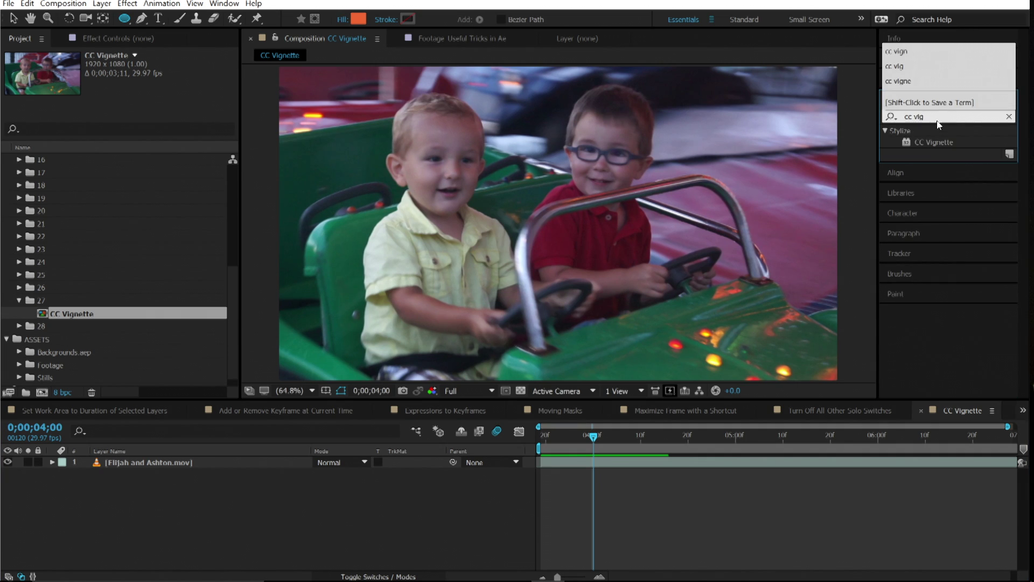
pyautogui.moveTo(937, 142); pyautogui.dragTo(206, 466)
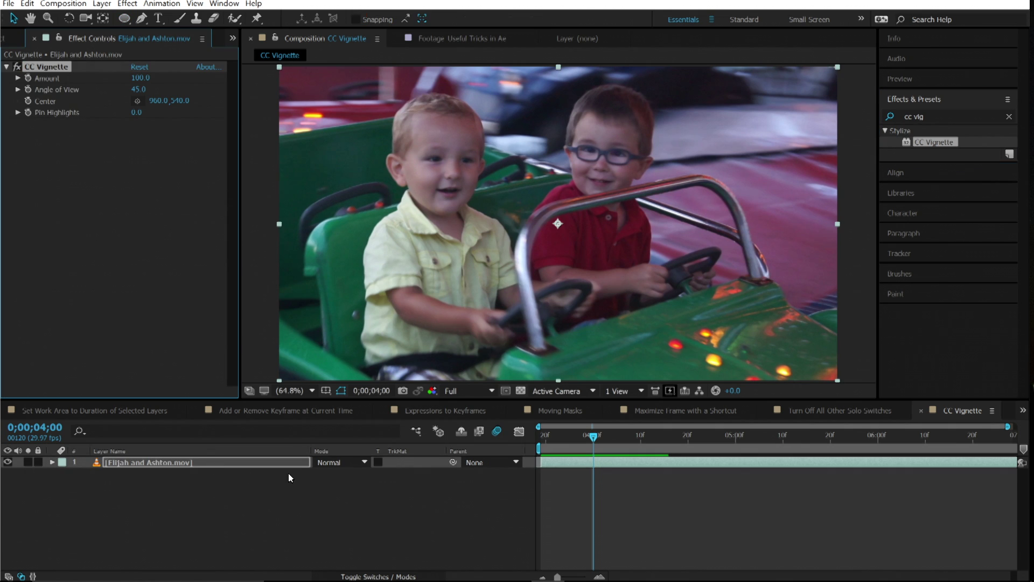
pyautogui.moveTo(140, 81); pyautogui.dragTo(141, 112)
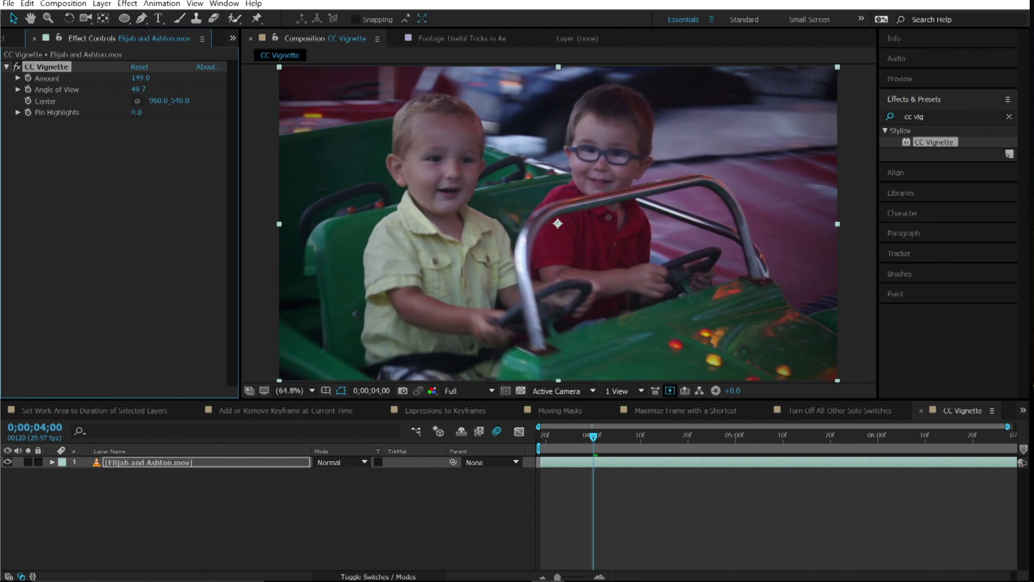
pyautogui.click(141, 180)
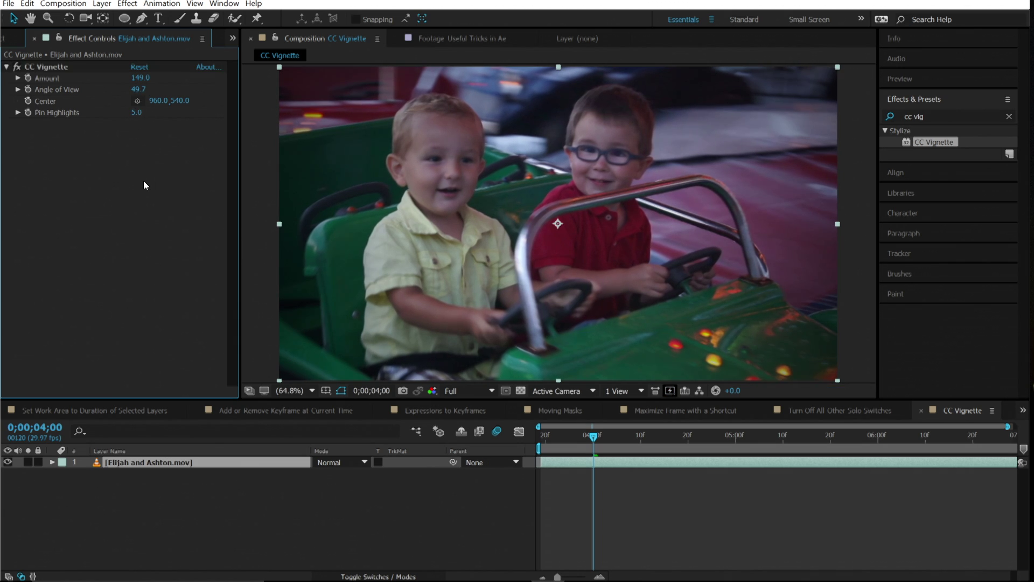